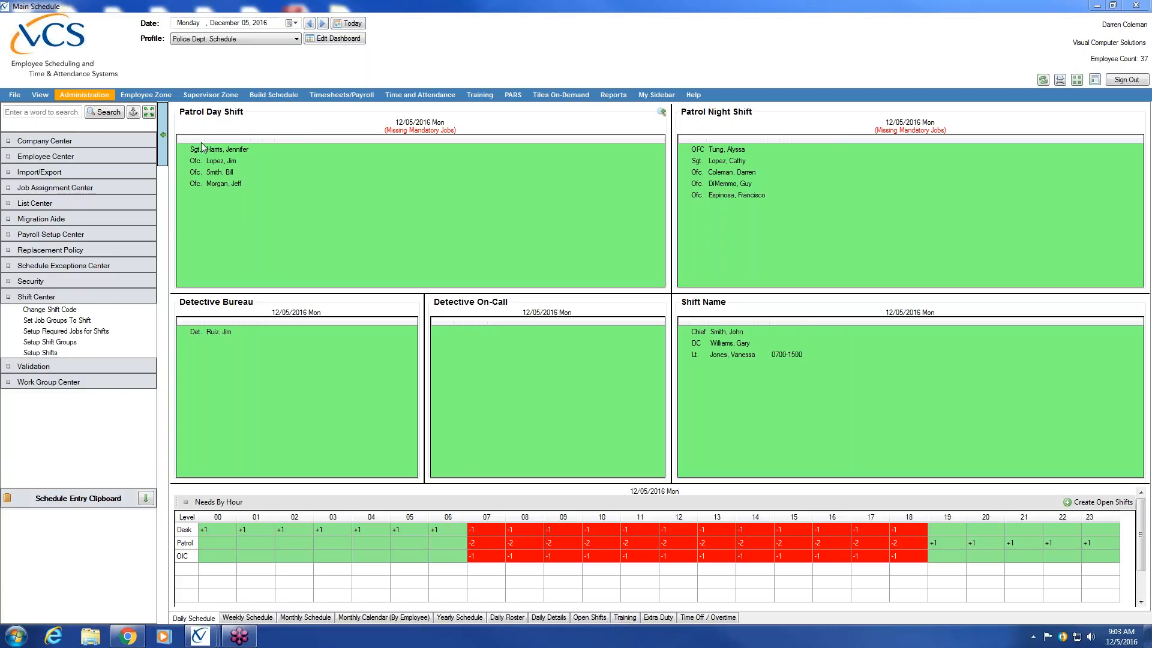
Step: Advance the daily schedule to Thursday, December 08, 2016
click(322, 23)
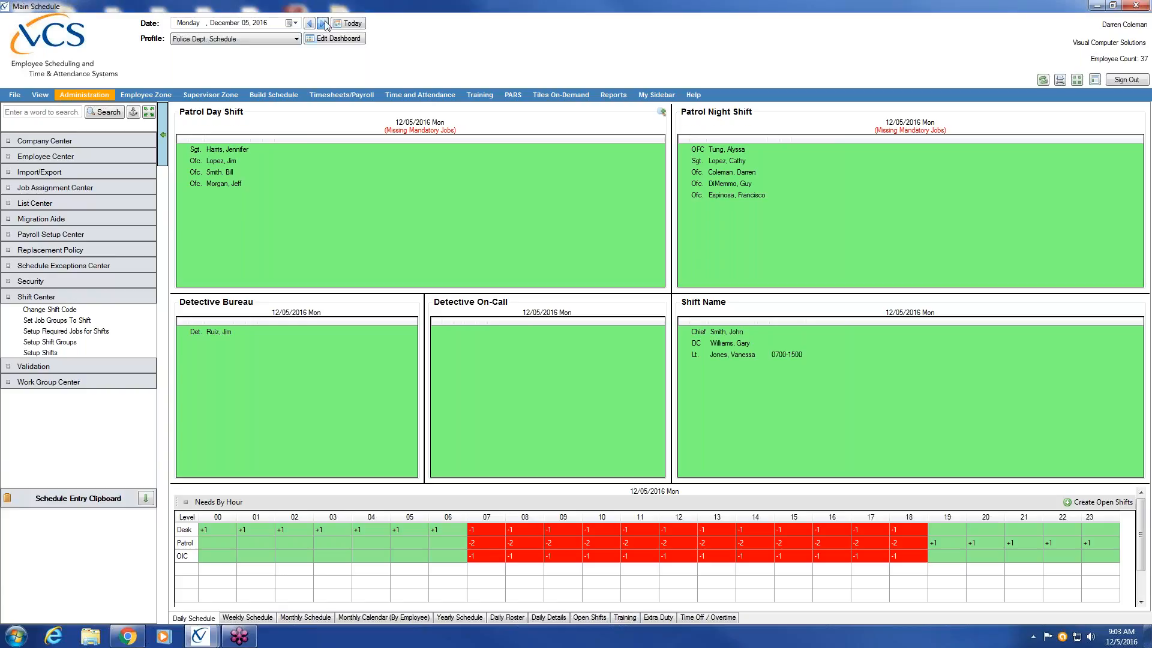
click(323, 24)
click(323, 24)
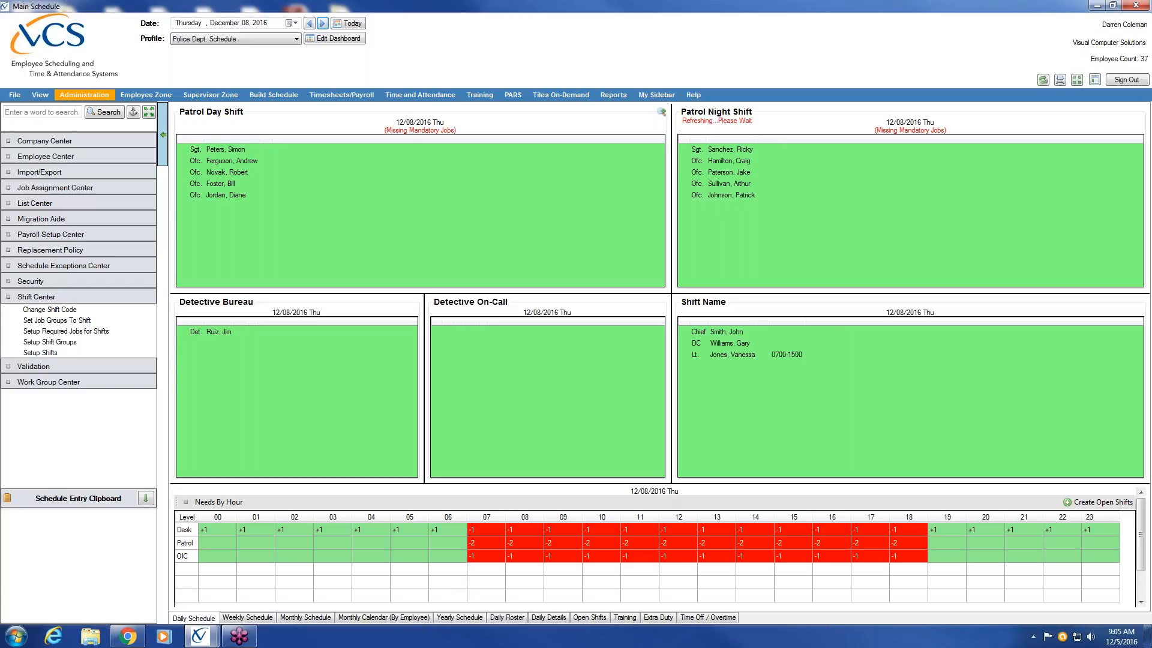
Step: Open the shift setup from the administration area and display the PDNights shift record
click(82, 97)
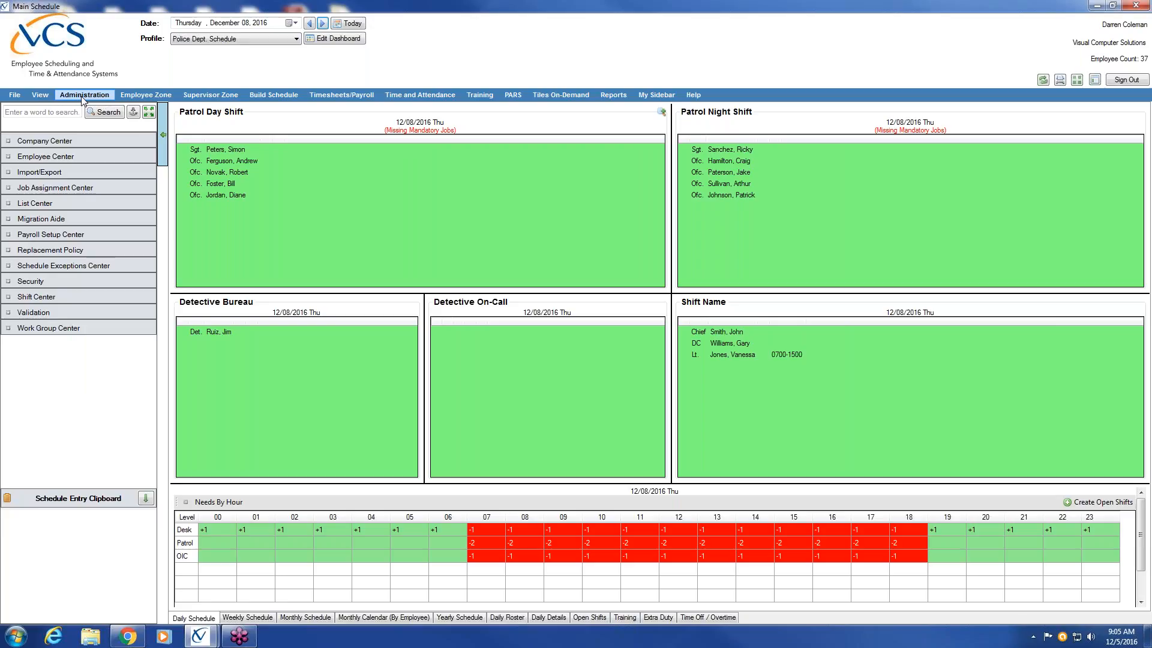
click(66, 296)
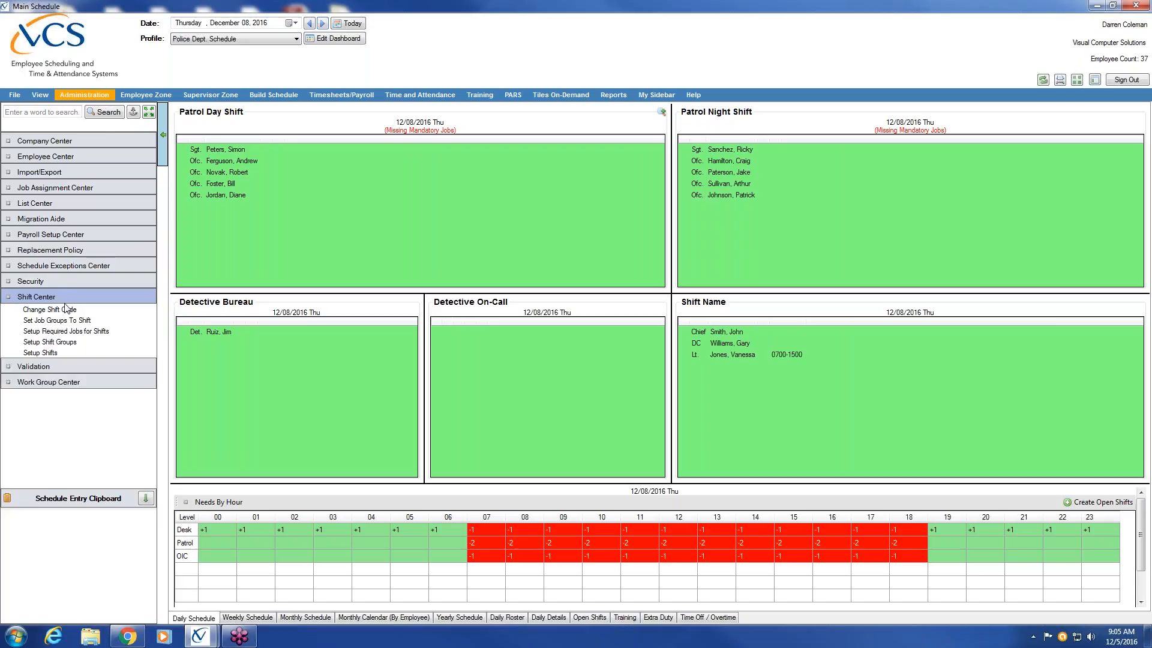
click(89, 352)
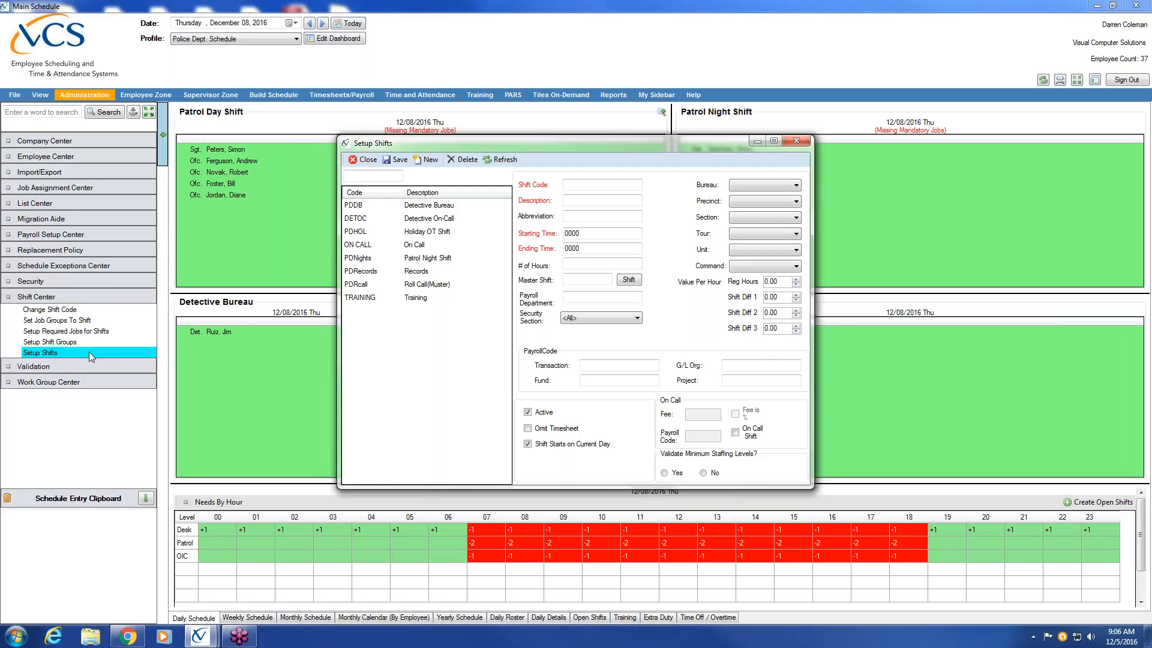
click(418, 258)
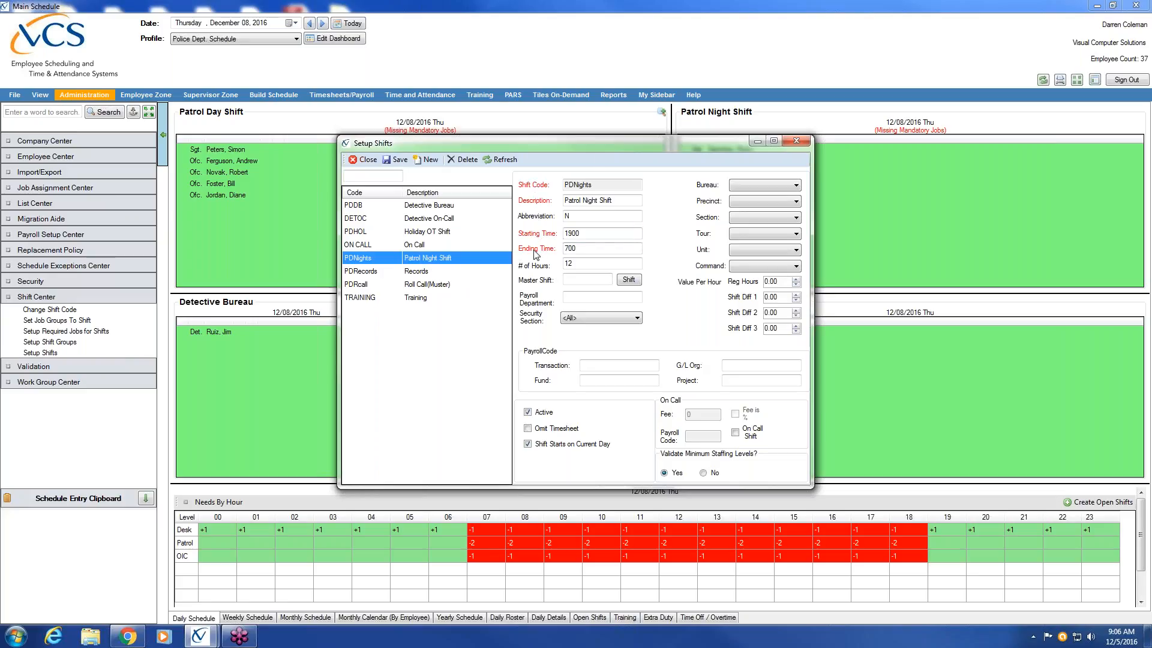
Step: Examine the shift code and description of the PDNights shift
drag(604, 184, 564, 185)
click(612, 186)
click(1144, 28)
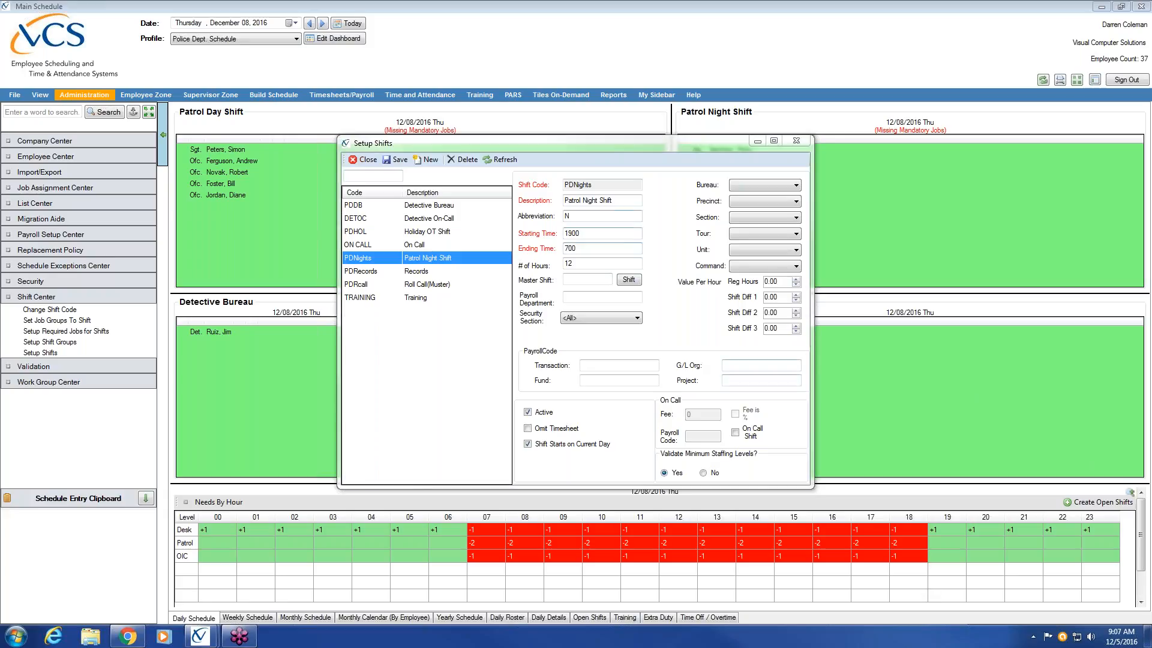
click(620, 184)
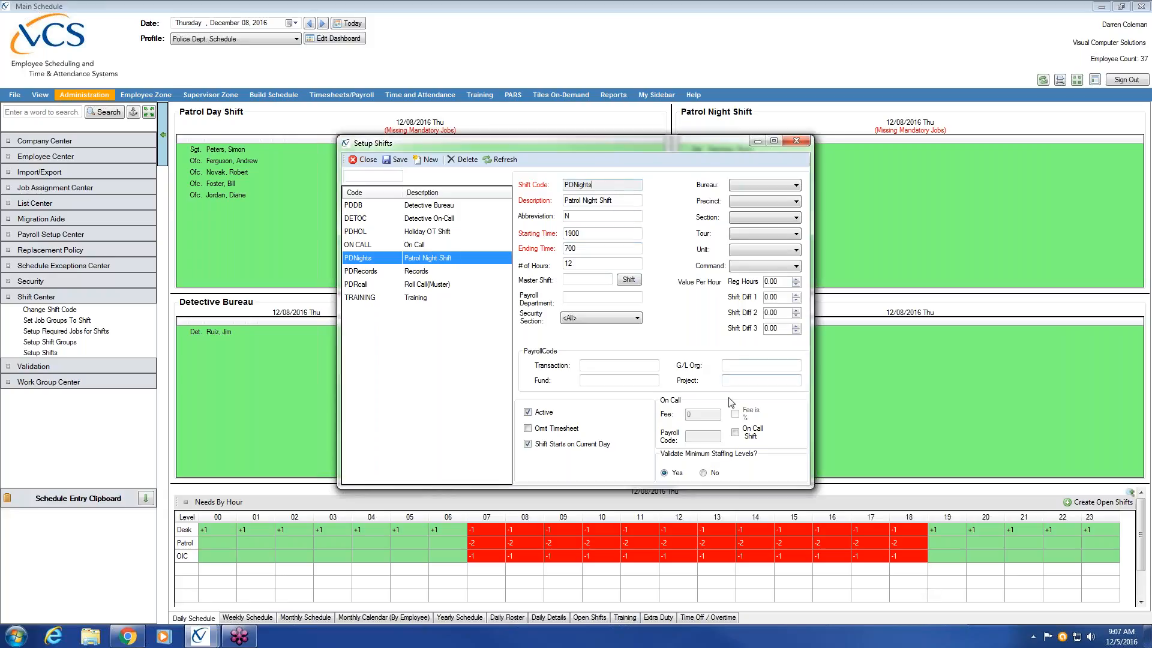
click(634, 203)
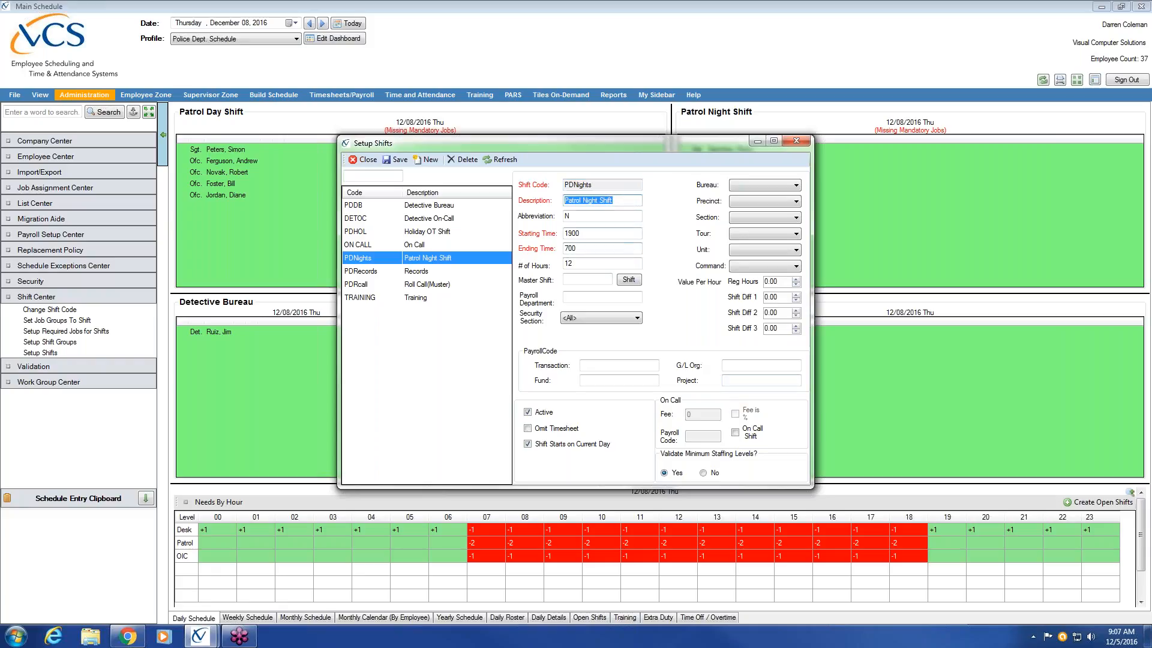
click(632, 201)
Step: View how shift codes appear in the weekly schedule and return to the daily schedule
click(252, 618)
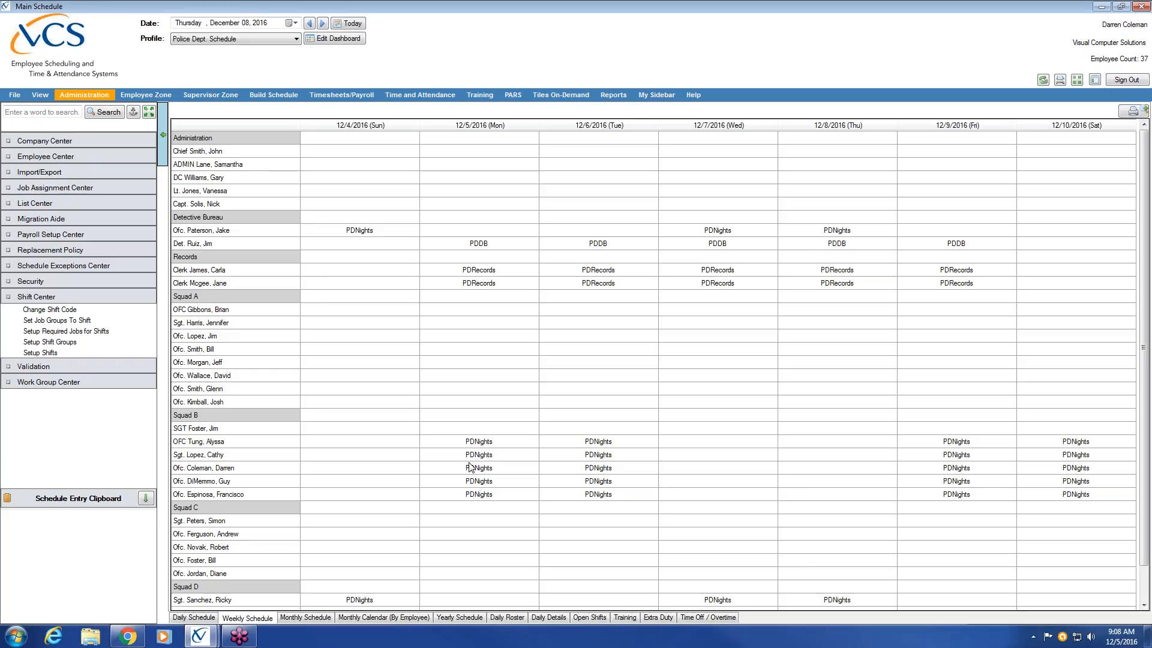
mouse_move(143, 640)
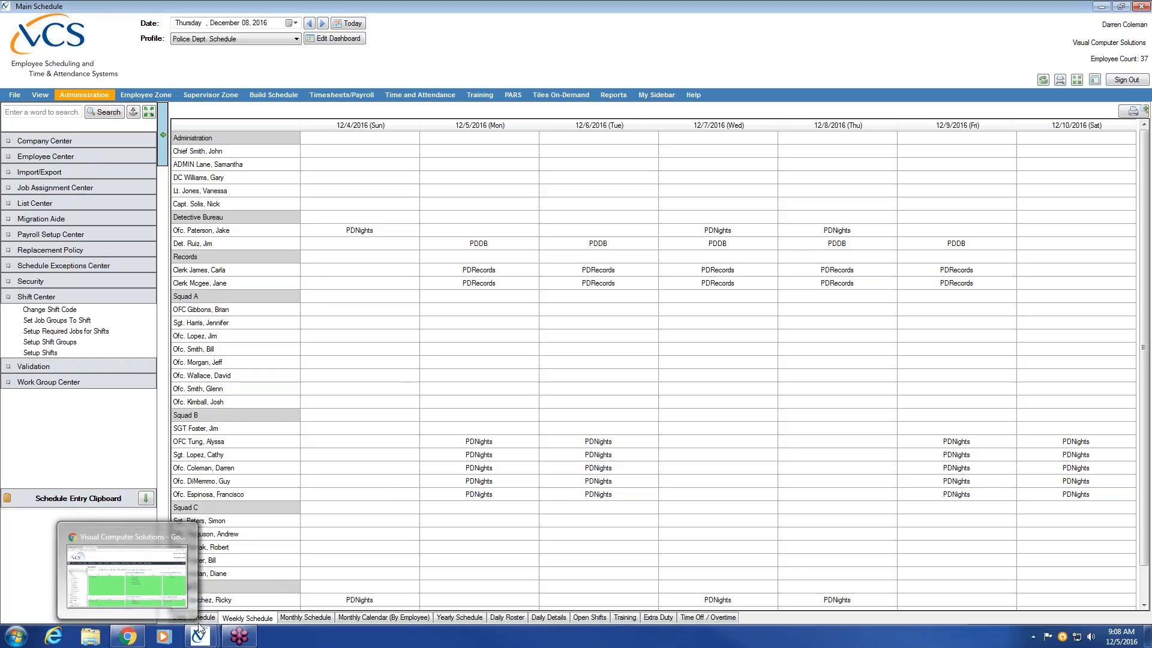
click(363, 588)
click(186, 619)
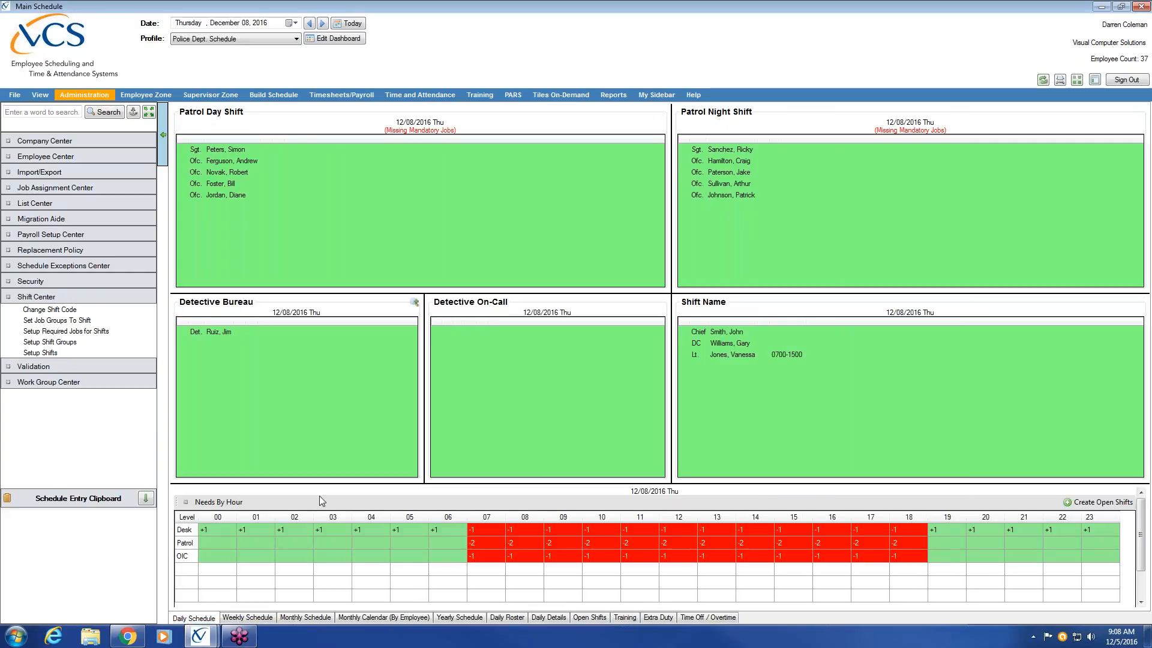
Step: Bring back the shift setup window, reposition it over the schedule, and examine the PDNights description and abbreviation
mouse_move(200, 636)
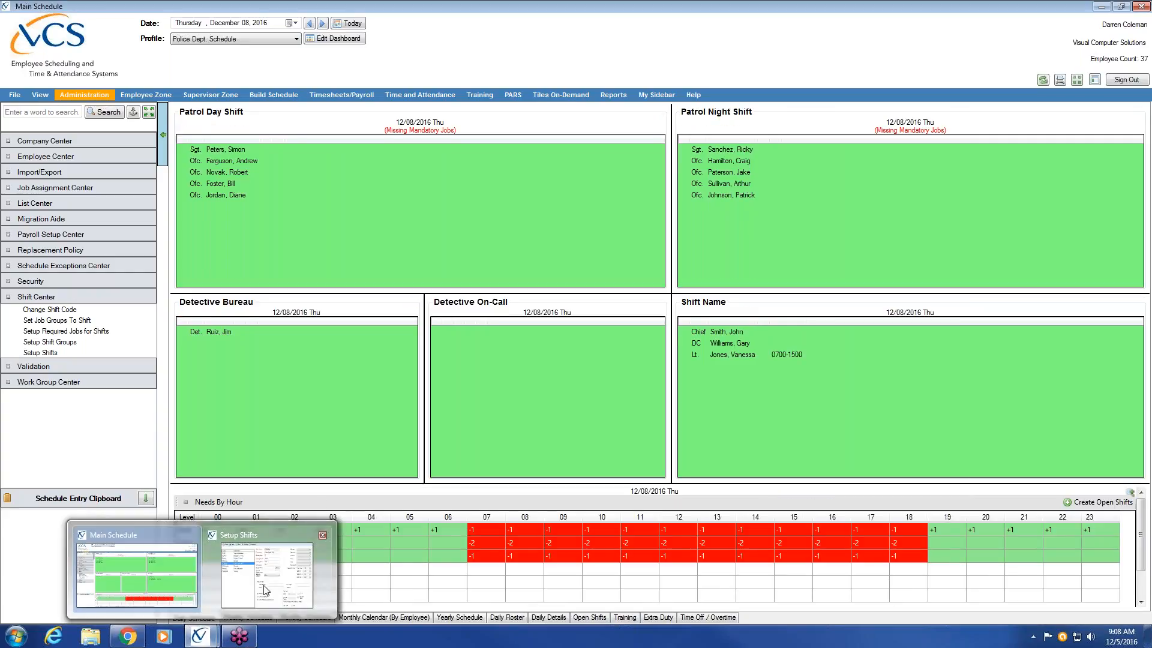
click(266, 602)
drag(460, 143, 516, 245)
drag(673, 303, 621, 301)
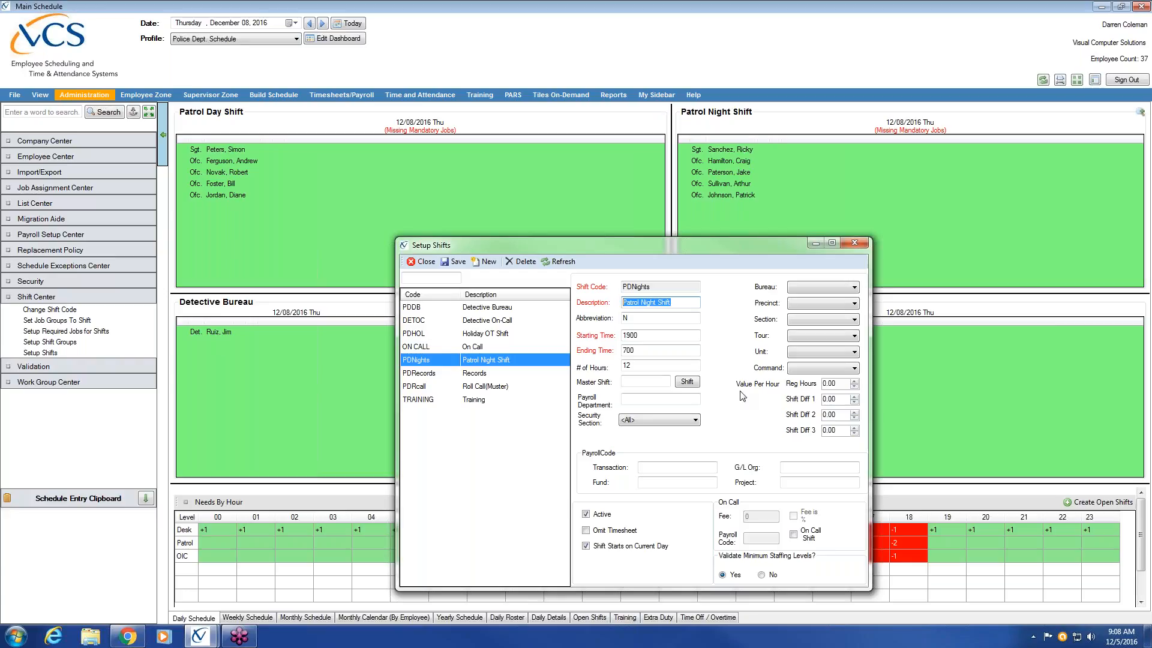
click(671, 319)
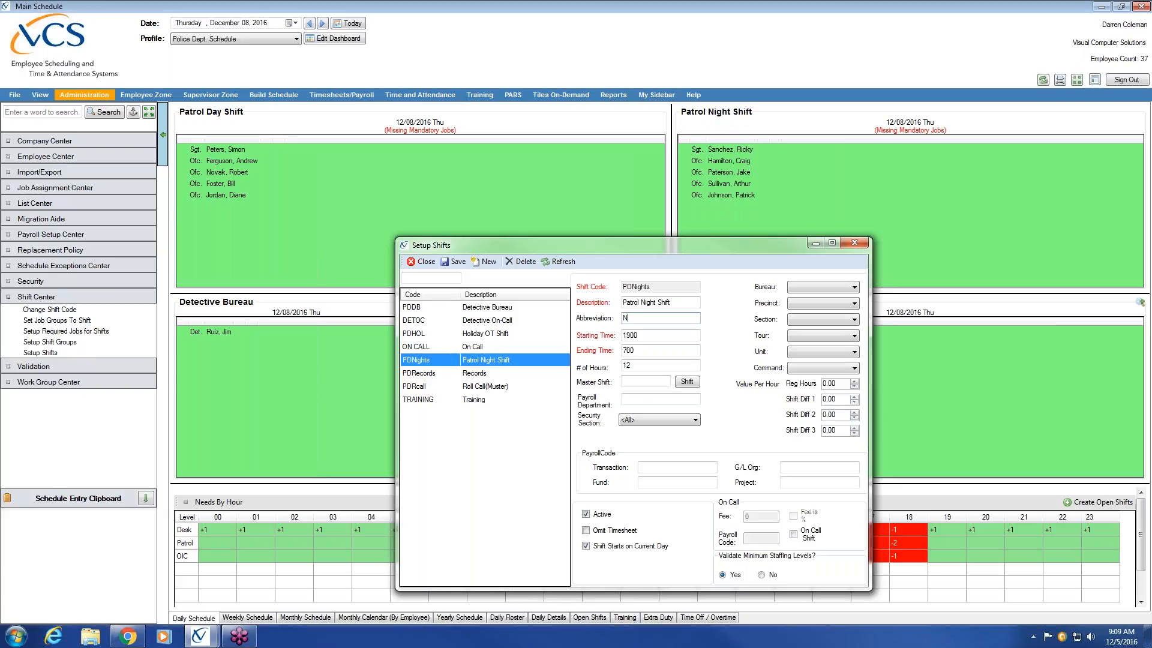
Step: Switch to the web version of VCS in Chrome and show the monthly schedule for today's date
mouse_move(130, 642)
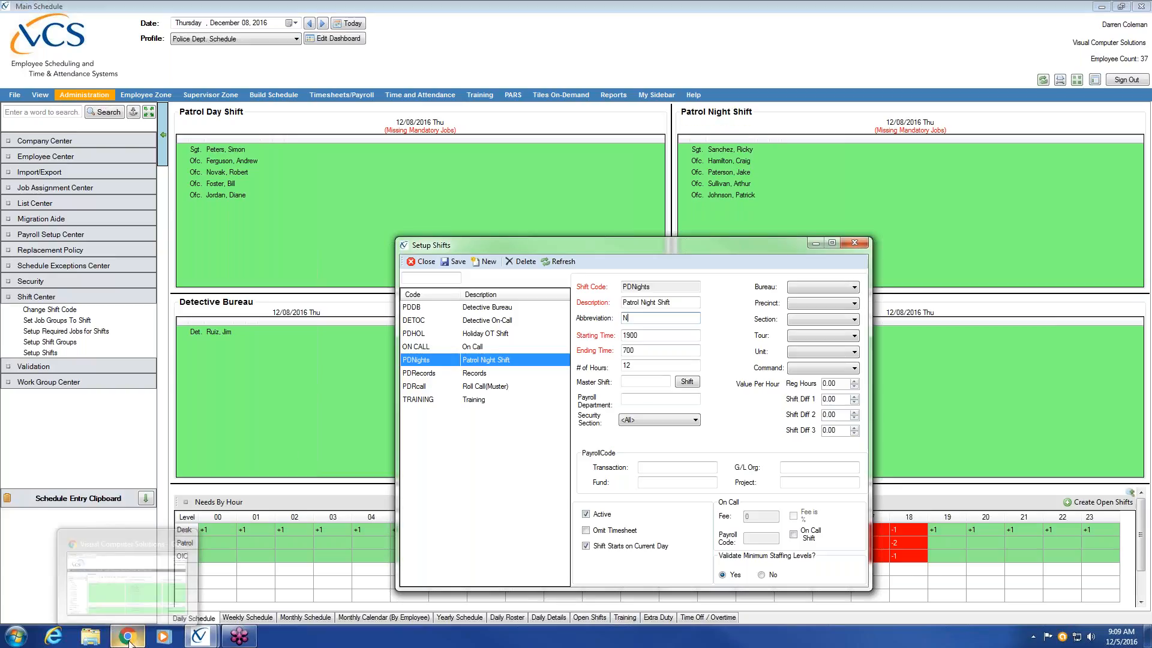
click(127, 637)
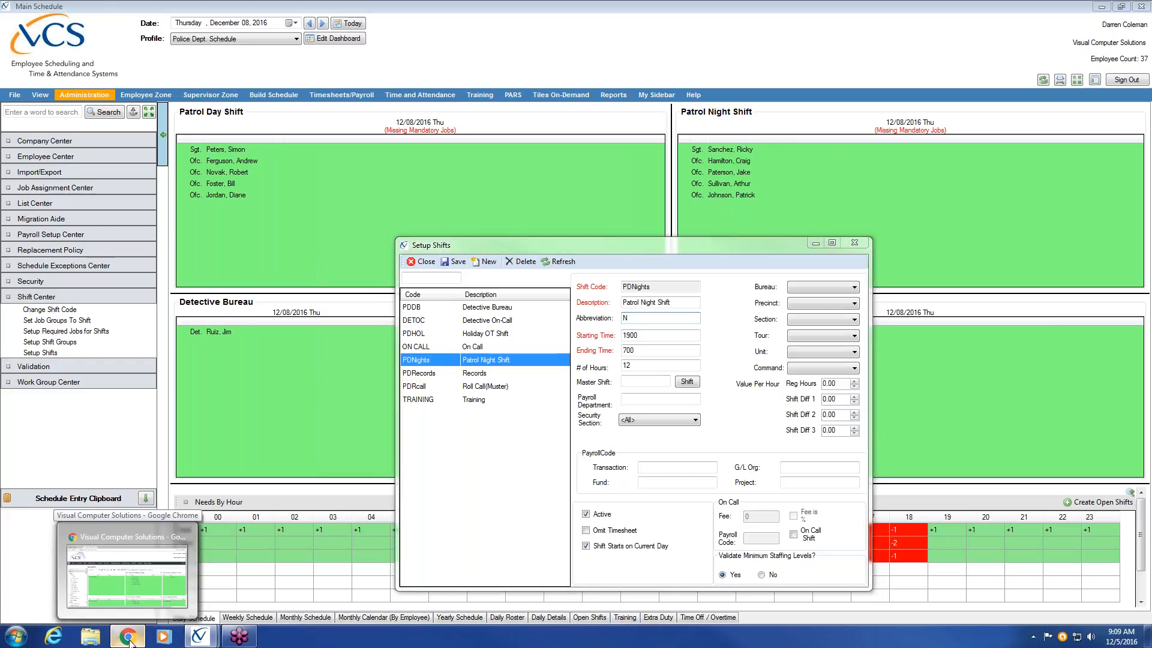
mouse_move(570, 64)
mouse_down()
mouse_move(545, 52)
mouse_move(556, 59)
mouse_up()
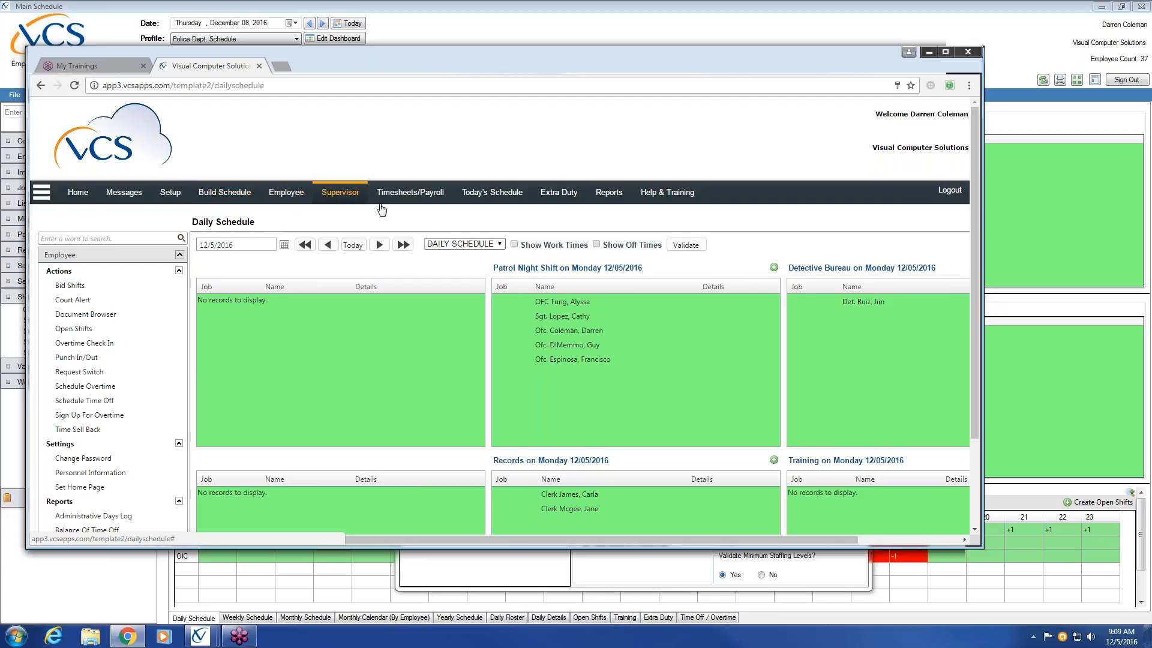
click(498, 195)
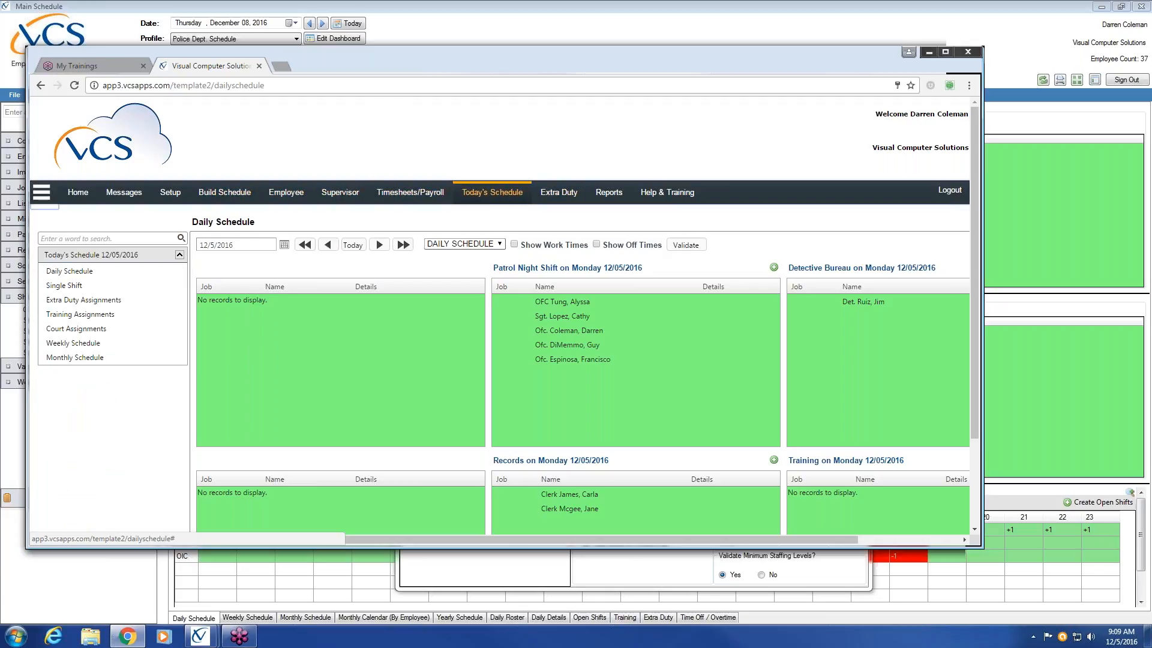
click(114, 316)
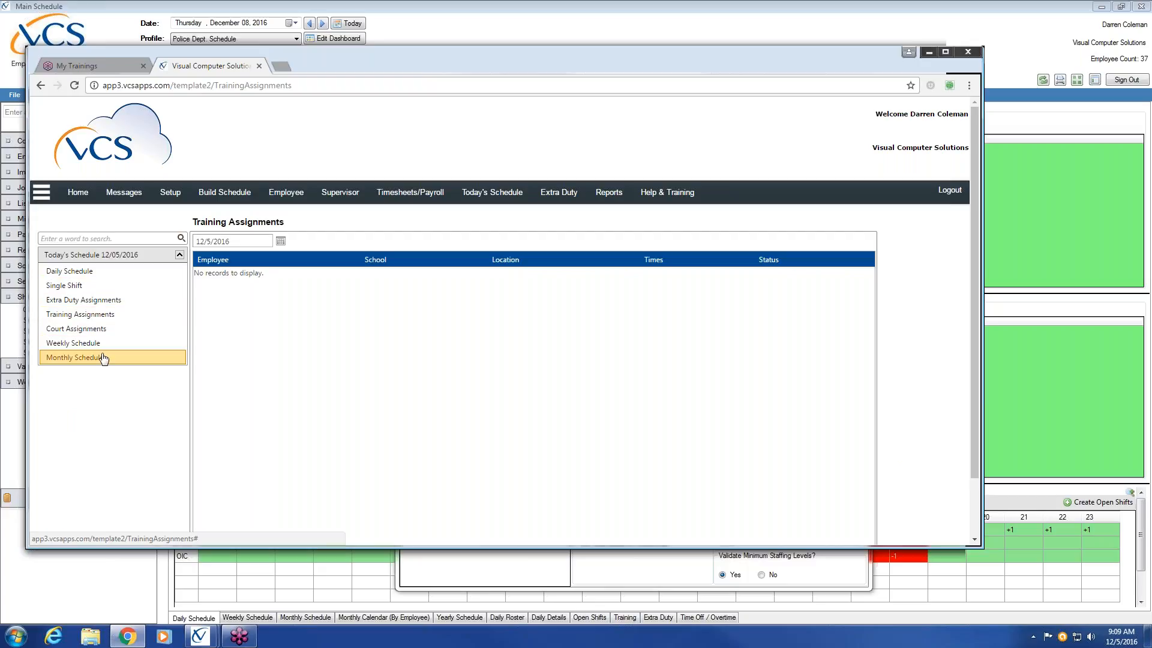
click(103, 358)
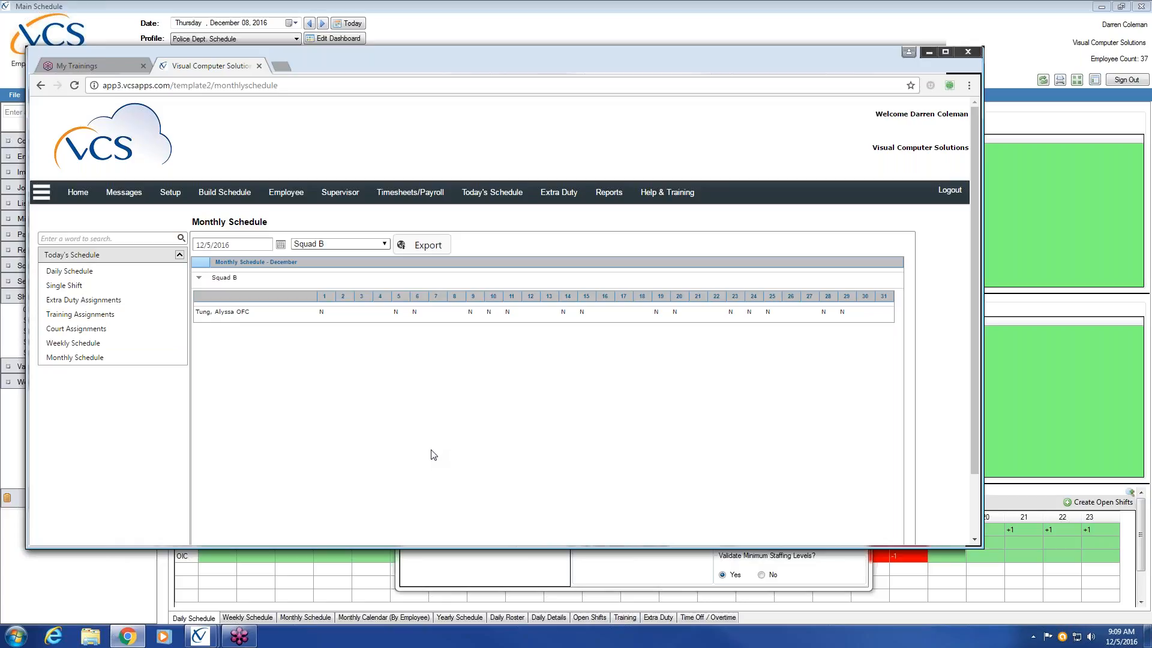
Step: Return to the shift setup window, examine the PDNights abbreviation, and close the window
click(617, 579)
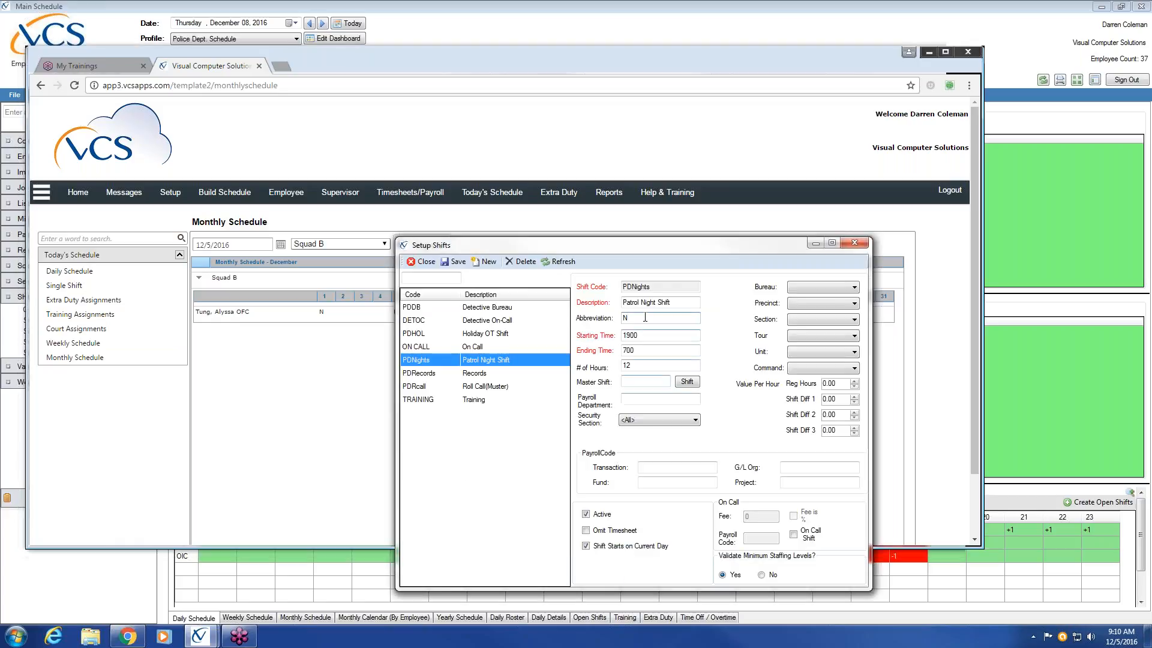
double_click(646, 317)
click(1000, 337)
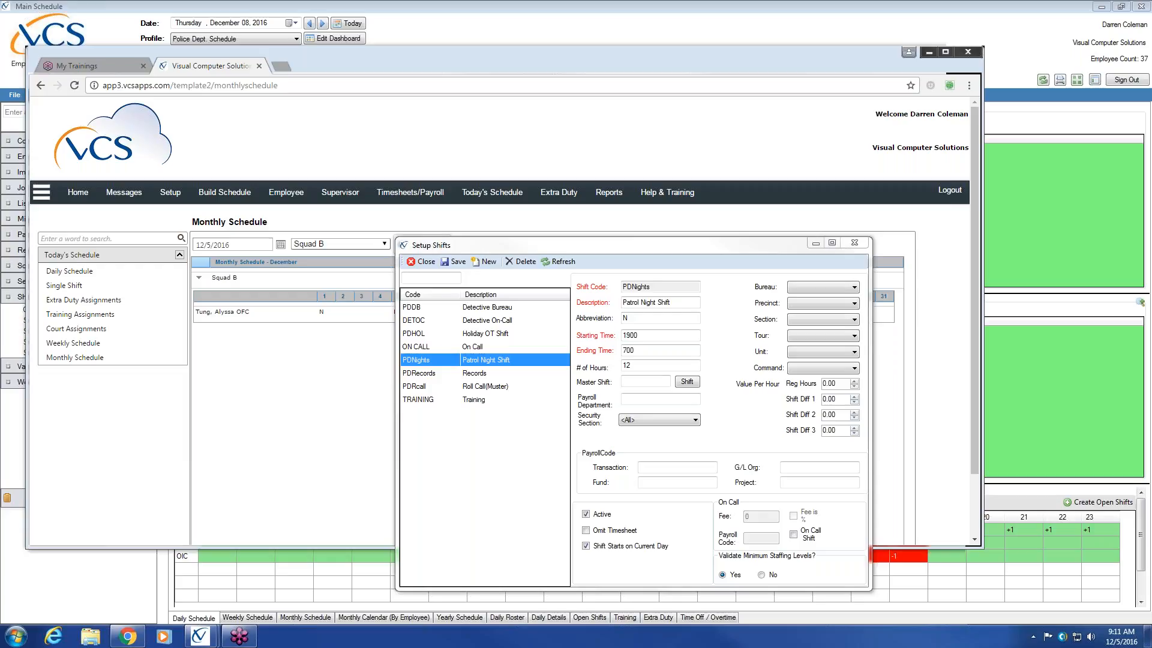
click(723, 398)
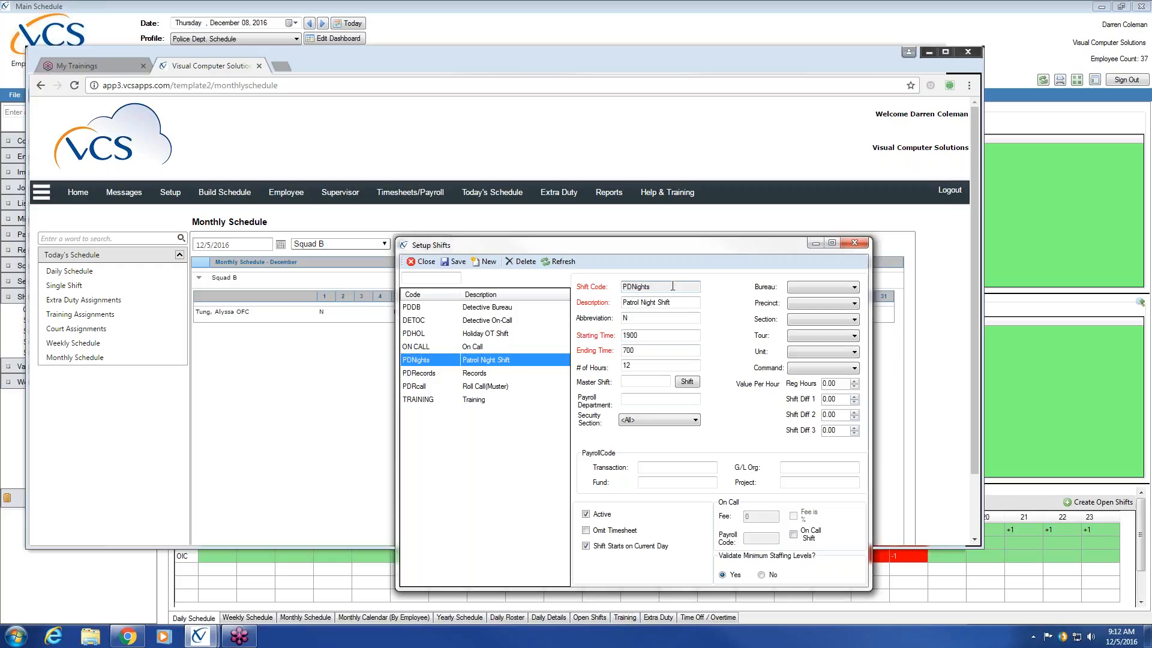
click(422, 262)
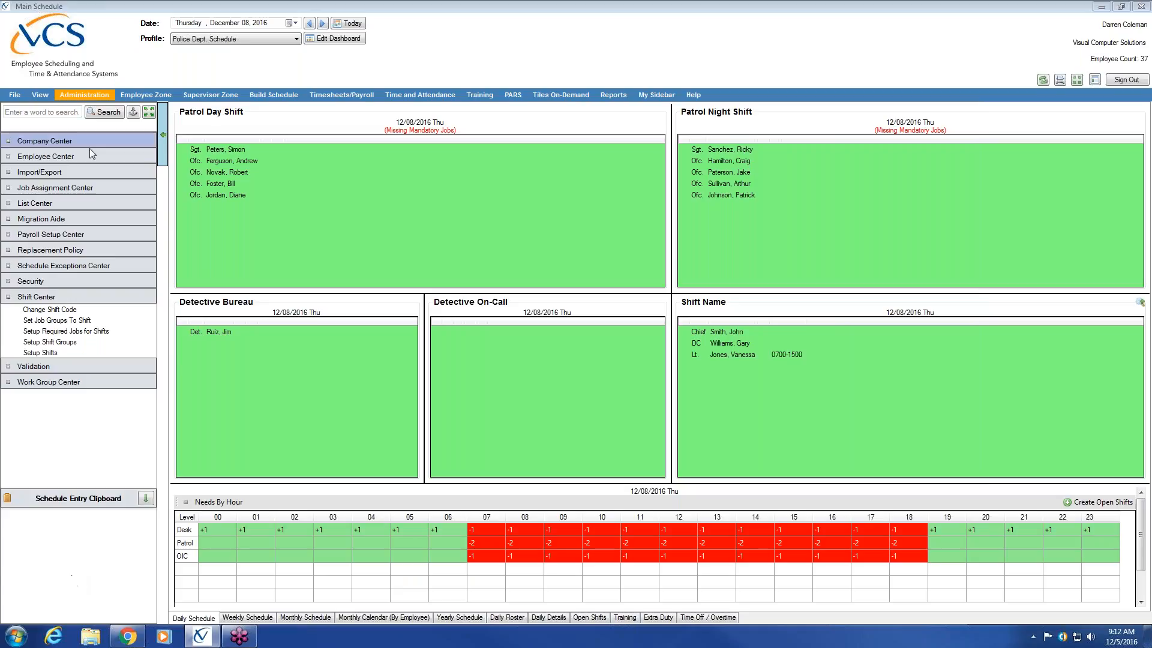
Step: Open the group setup from the administration lists
click(85, 156)
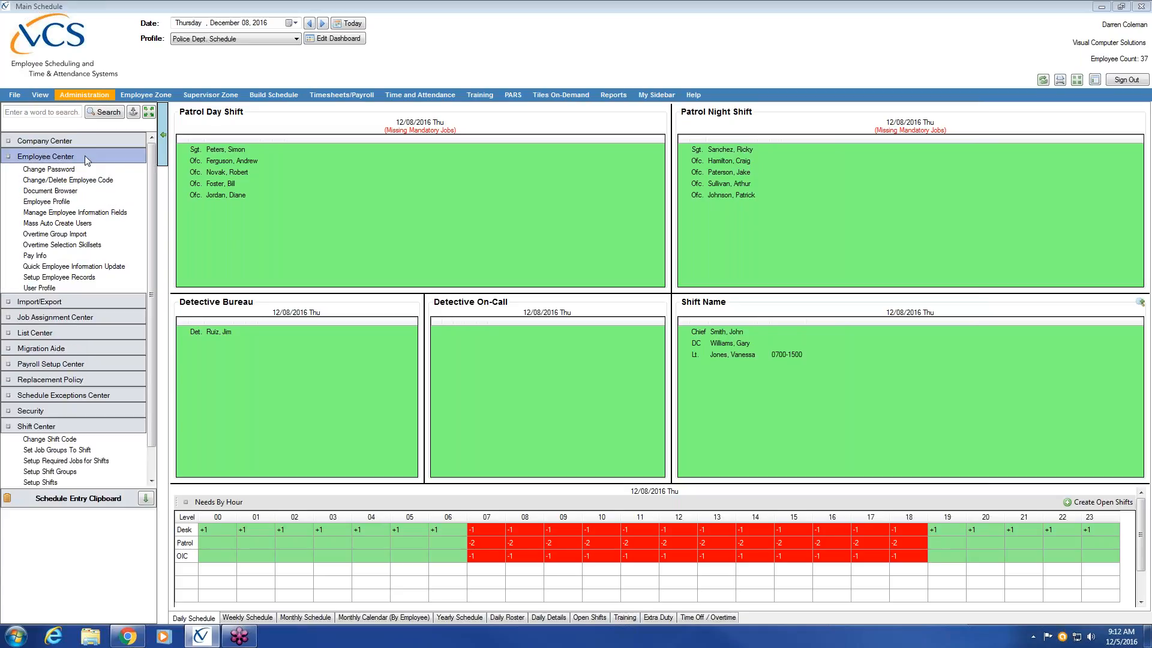
click(84, 156)
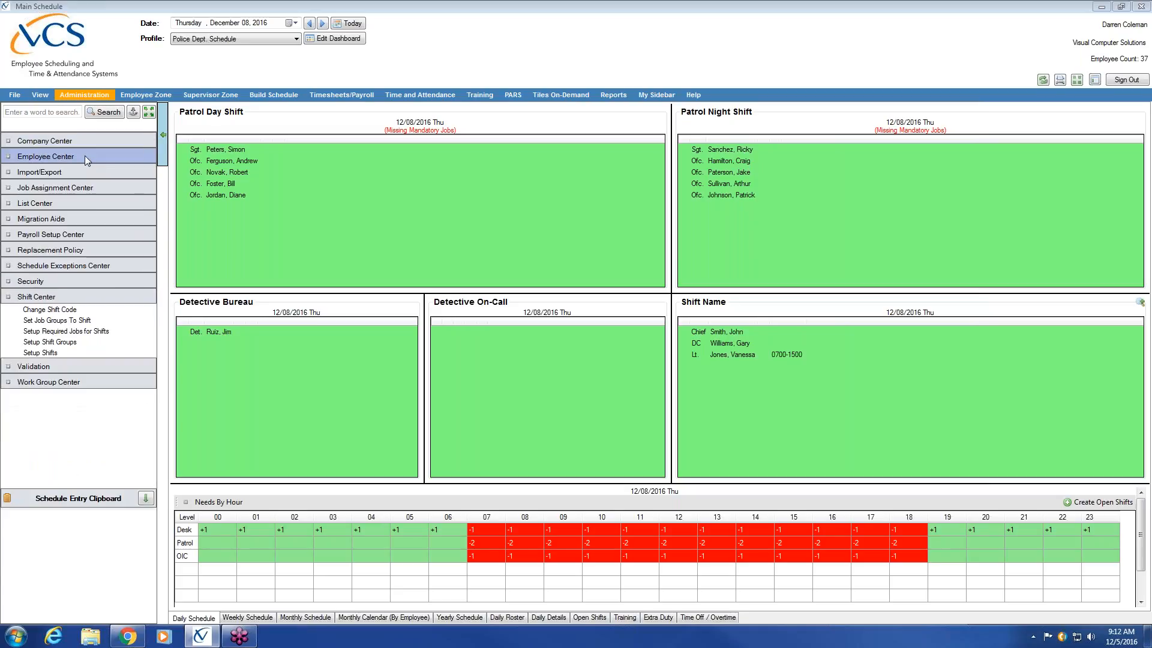
click(73, 202)
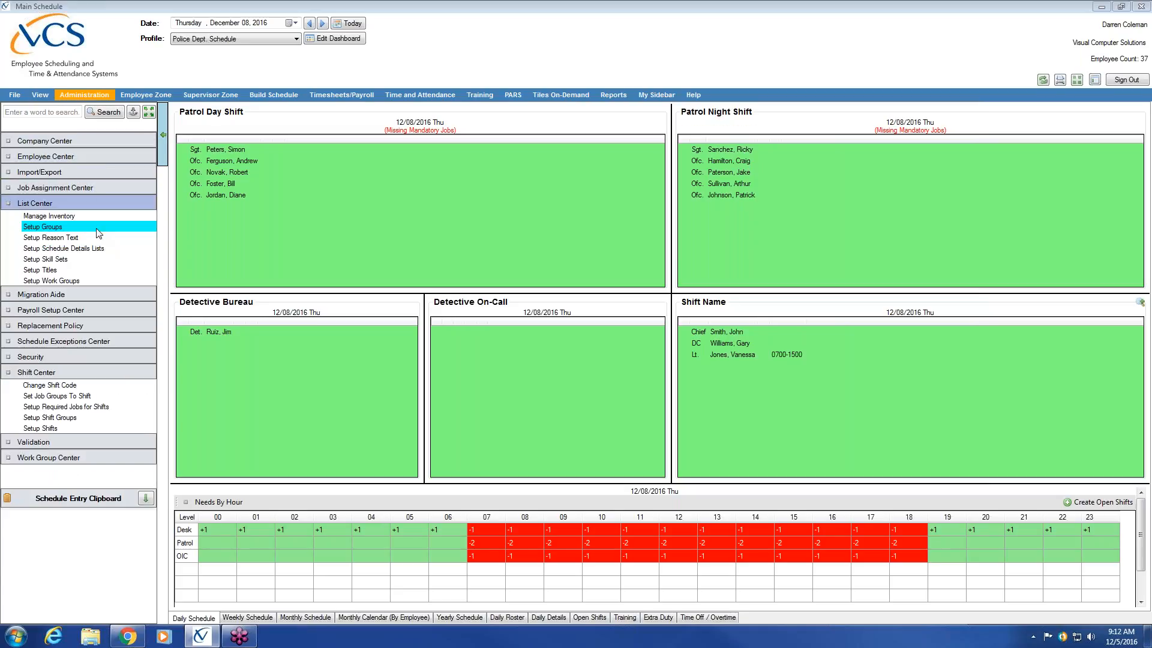
click(96, 228)
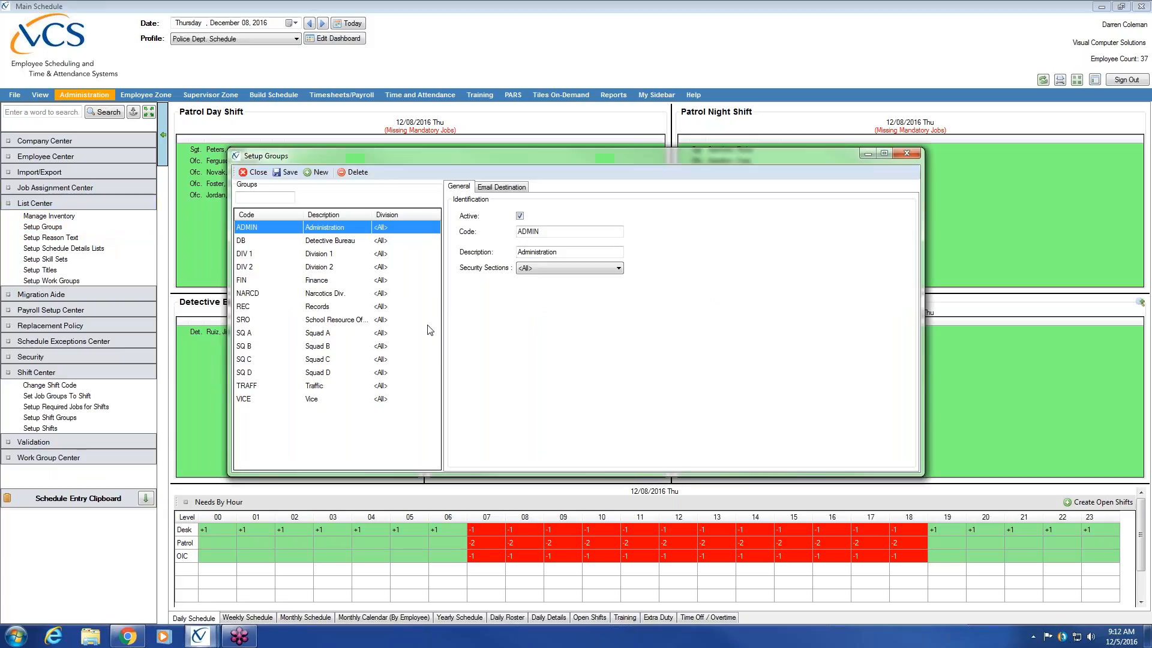
Step: Review the codes and descriptions of the Squad A to Squad D groups and close the group setup
click(330, 333)
click(329, 346)
click(331, 360)
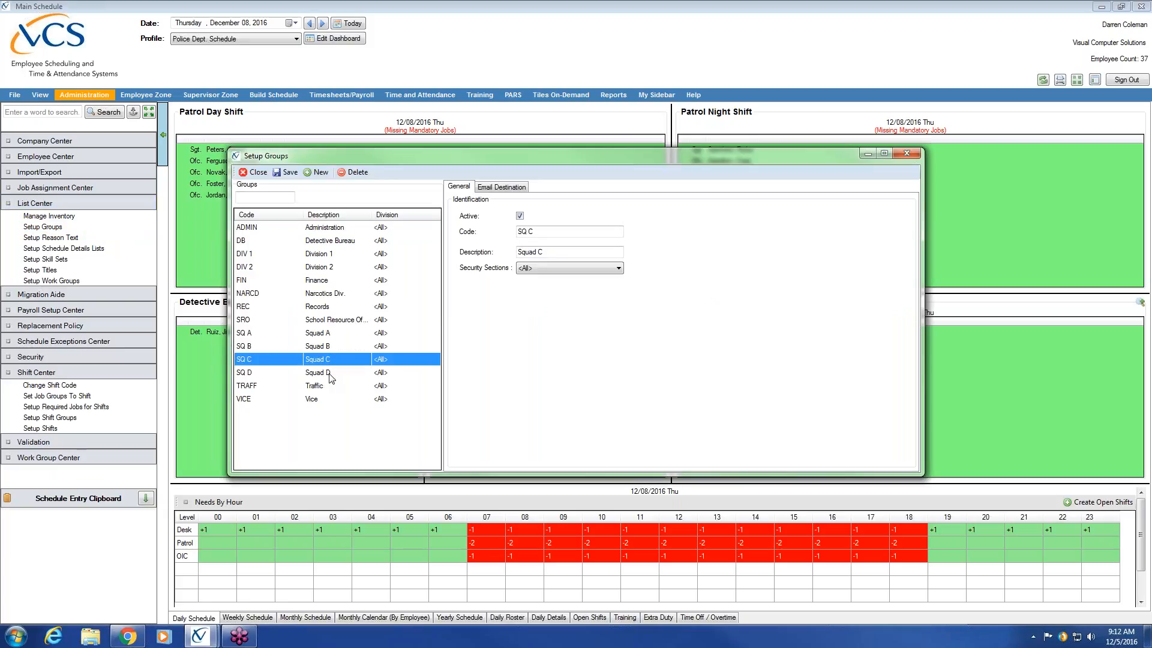
click(335, 373)
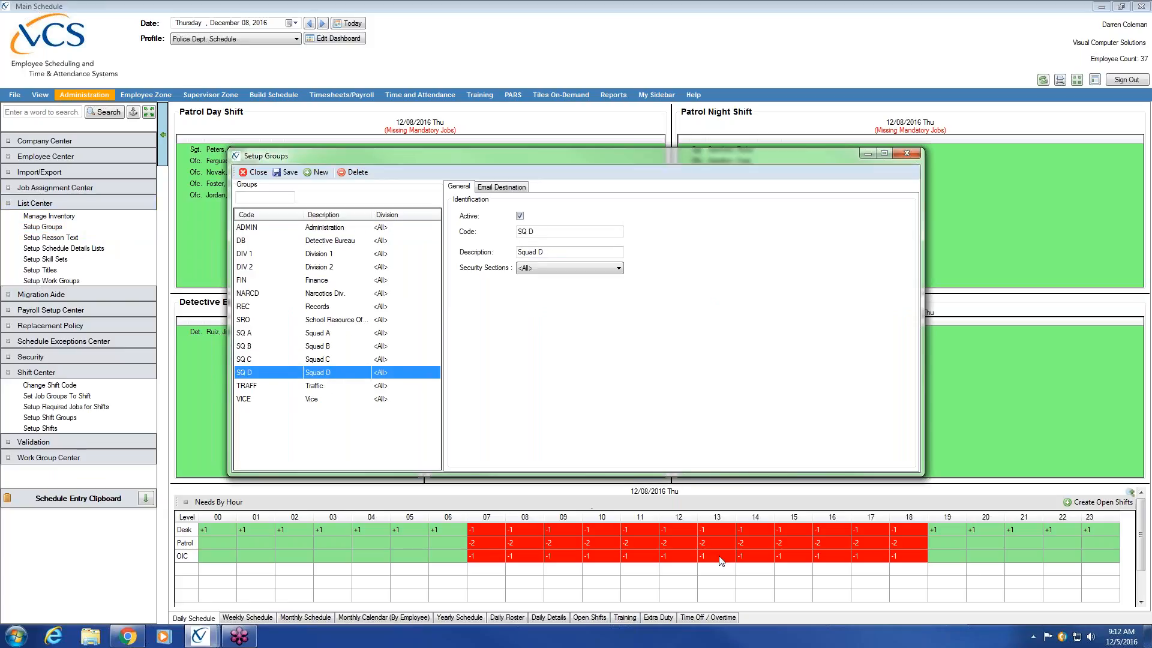
click(324, 333)
click(322, 348)
click(324, 372)
click(567, 251)
click(253, 173)
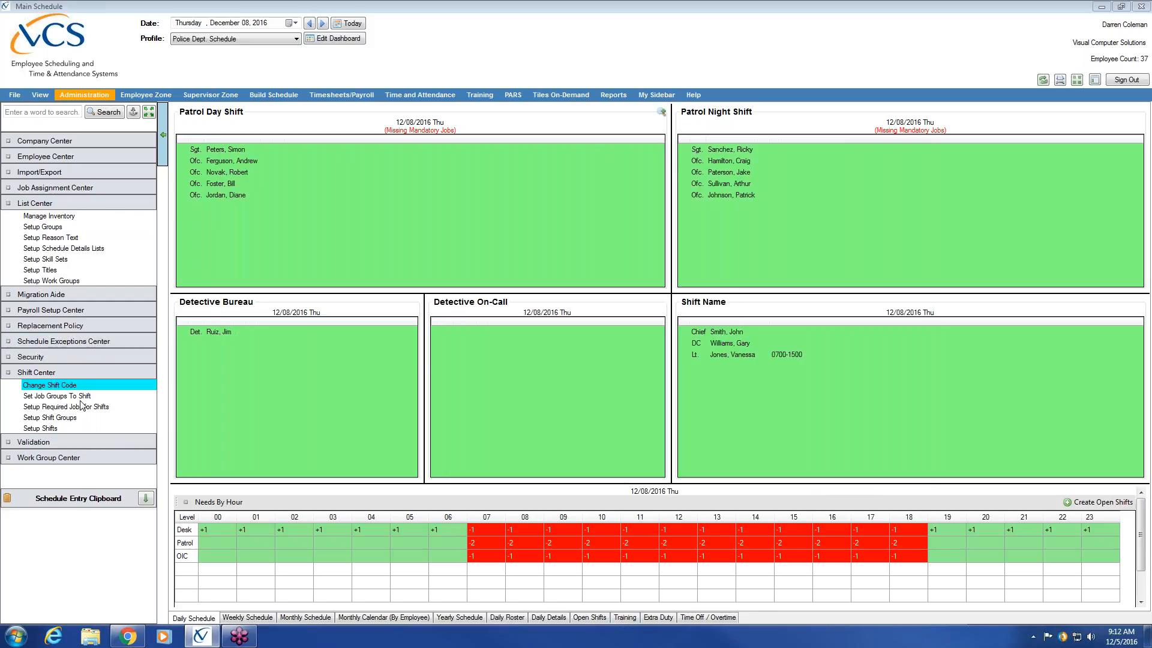
Step: Reopen the shift setup and examine the description of the PDNights shift
click(74, 428)
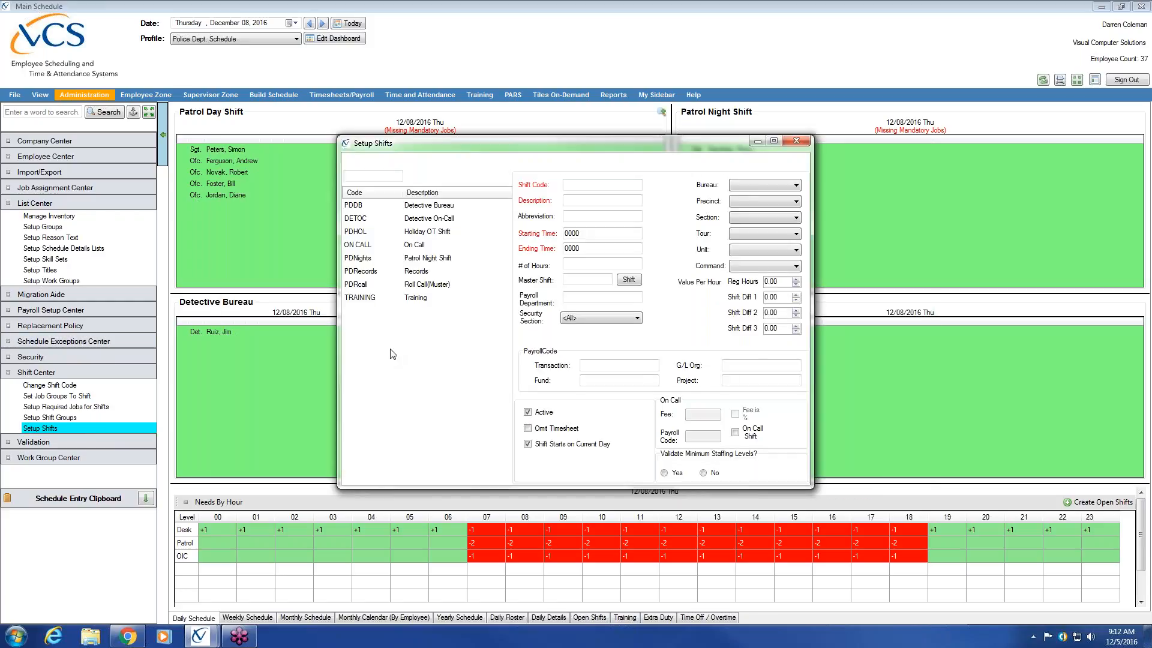
click(434, 258)
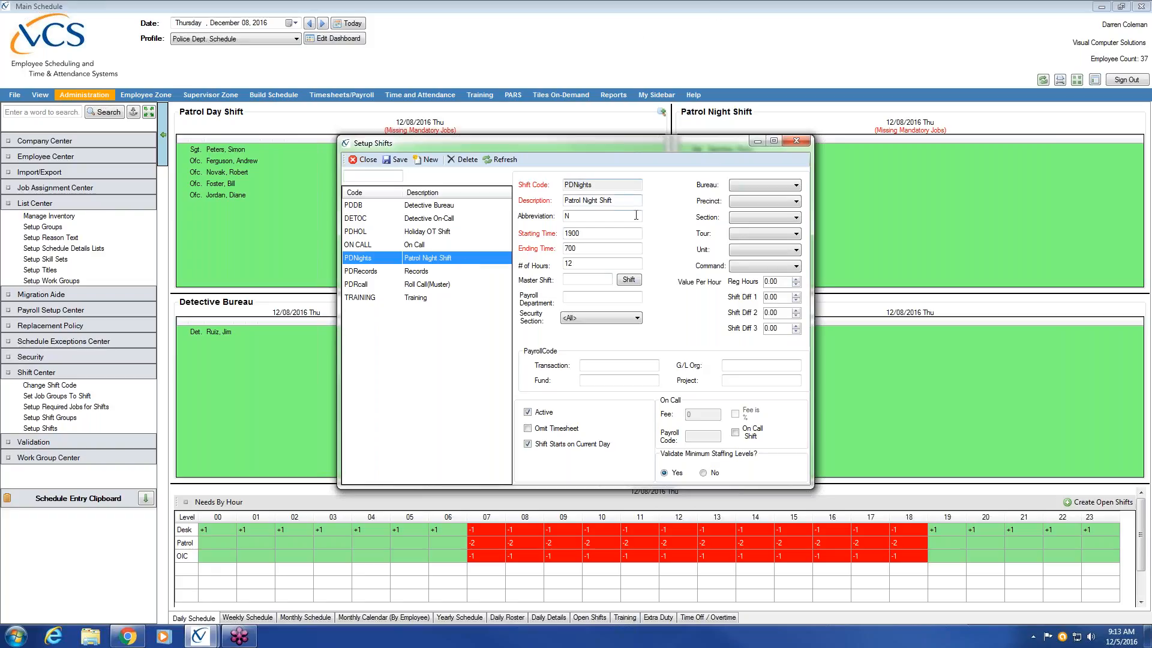
click(610, 199)
drag(633, 203, 563, 201)
click(621, 201)
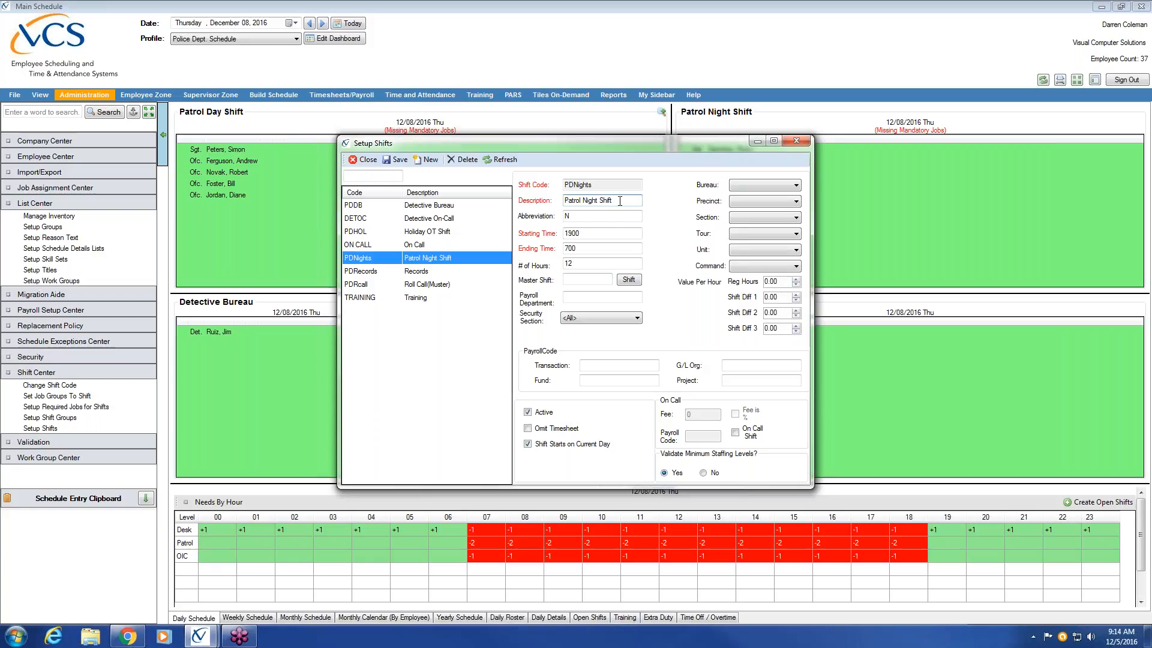
Step: Open the group setup, review the Squad A to Squad D groups one by one, and close it
click(84, 225)
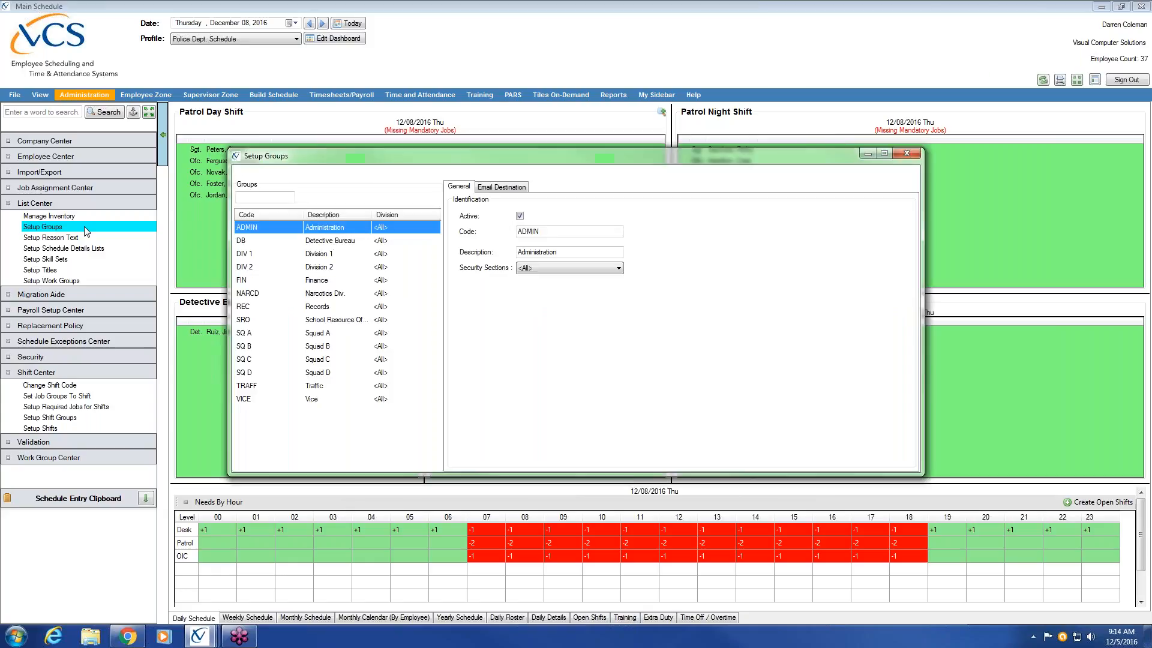
click(330, 334)
click(329, 346)
click(330, 360)
click(328, 373)
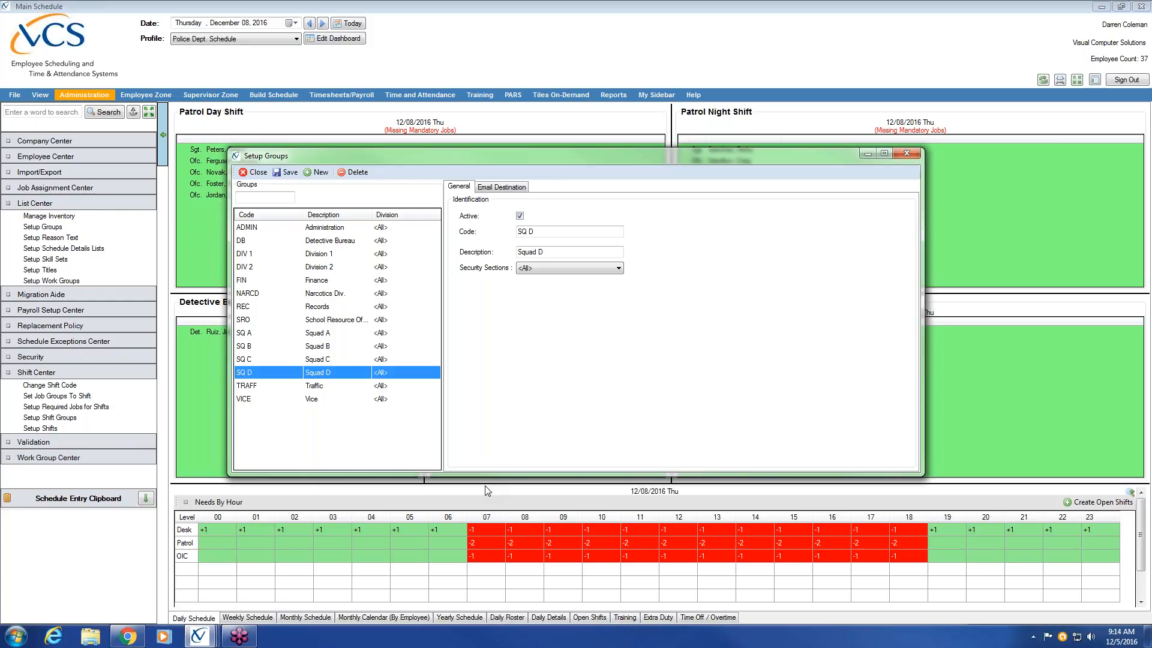
click(255, 171)
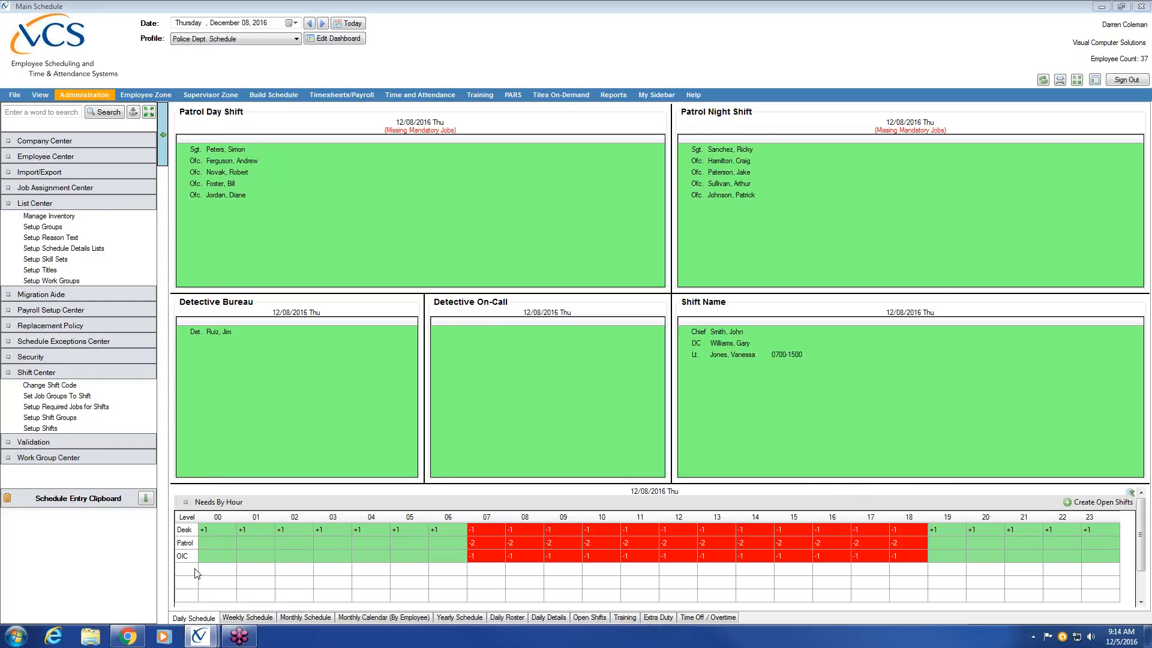
Step: Return to the shift setup, review the PDNights times and hours, and turn off Shift Starts on Current Day
mouse_move(201, 640)
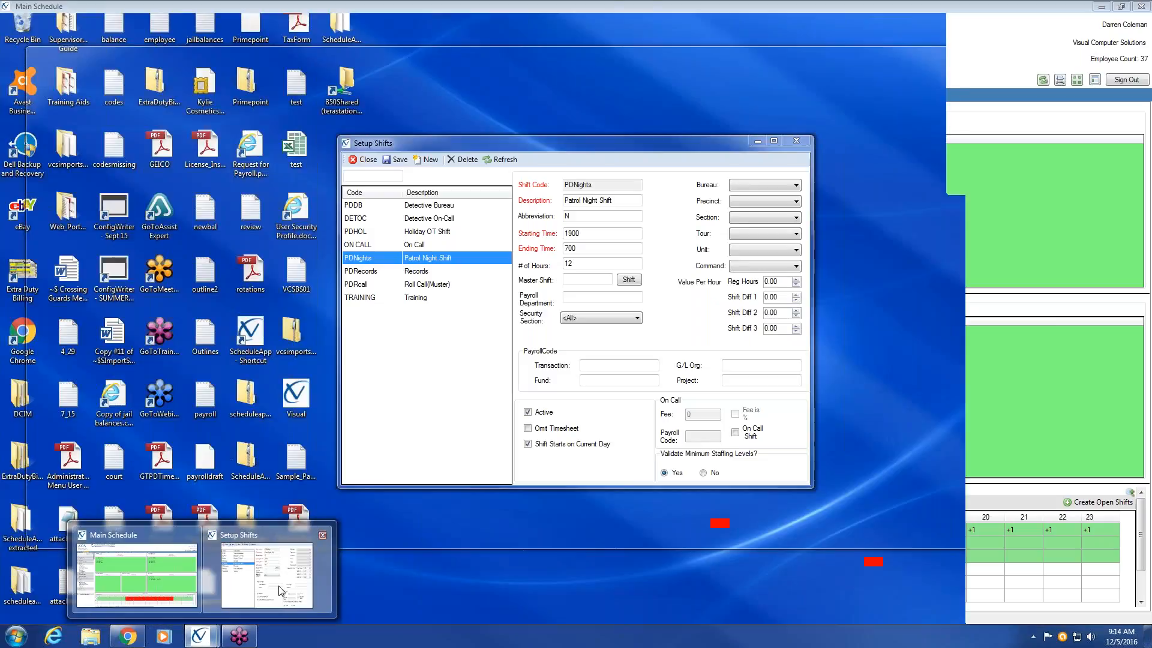
click(267, 577)
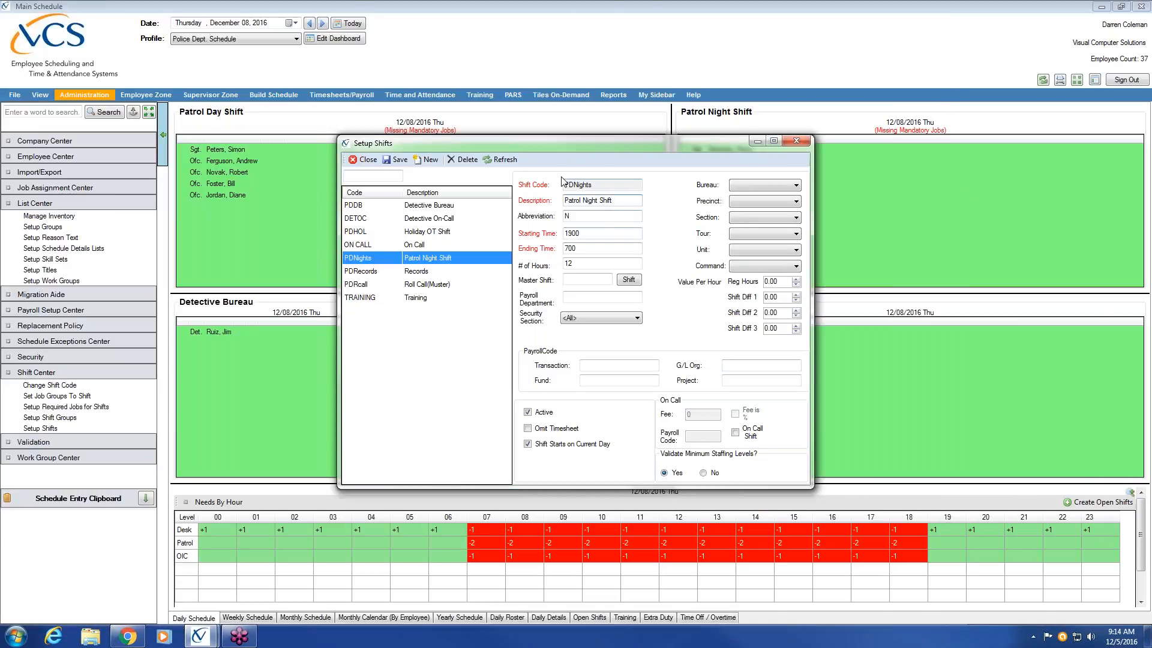
key(Tab)
key(Tab)
click(592, 247)
click(602, 246)
key(Tab)
click(528, 444)
click(1001, 338)
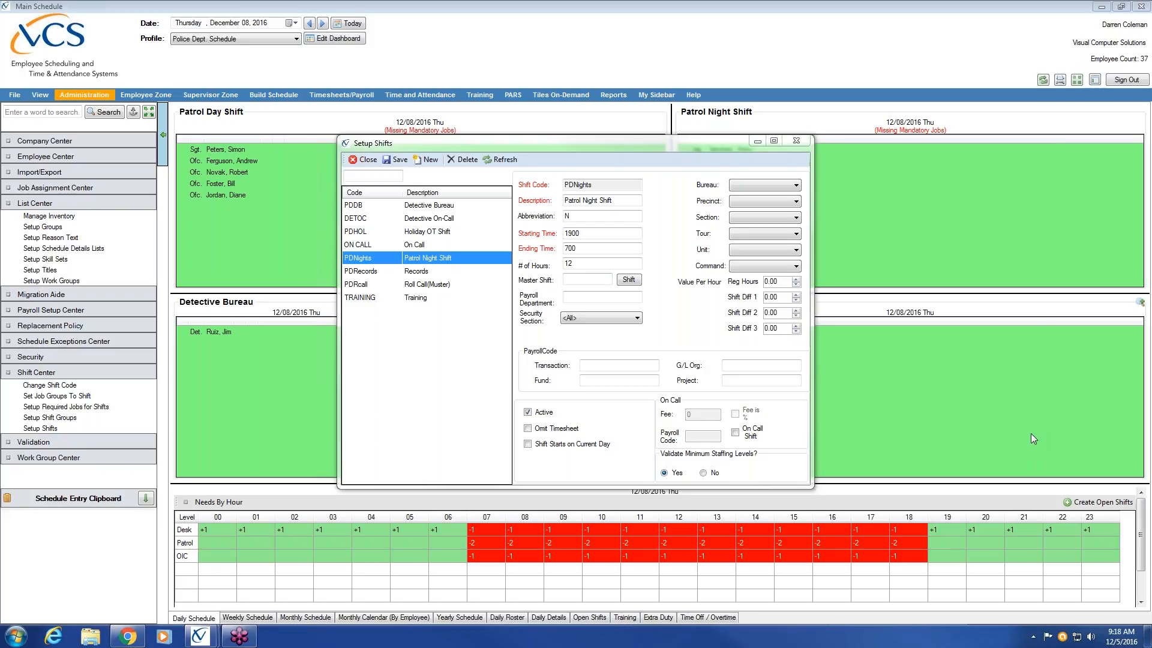
Step: Start a new shift with code ADMIN, description Administration and abbreviation A
click(431, 160)
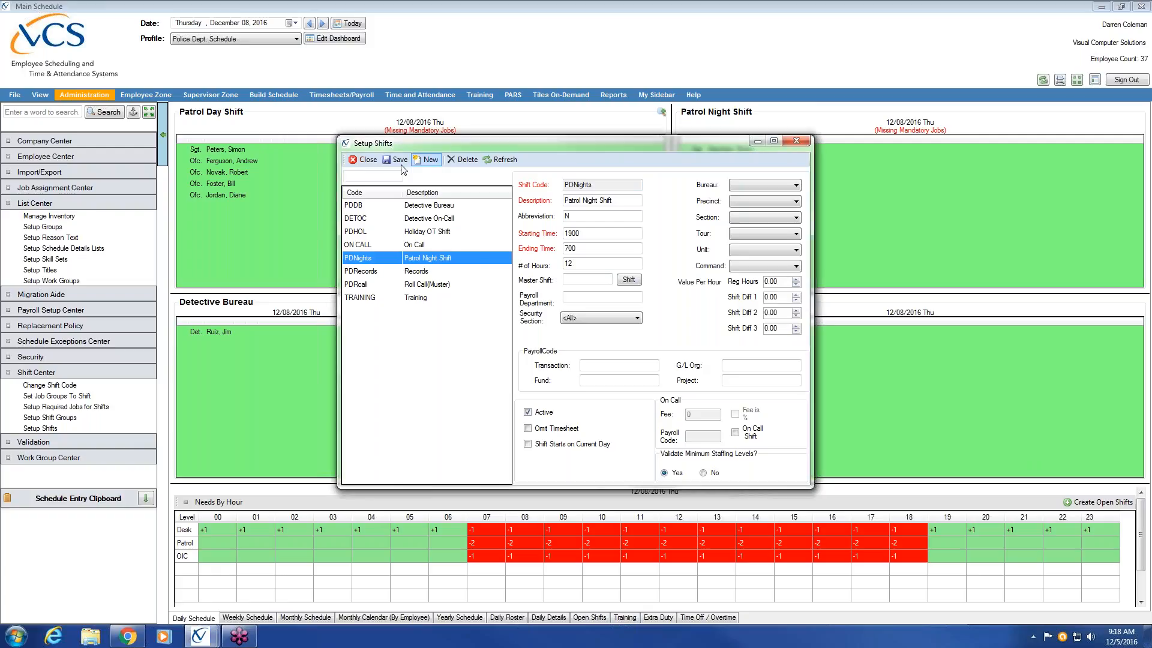
click(427, 161)
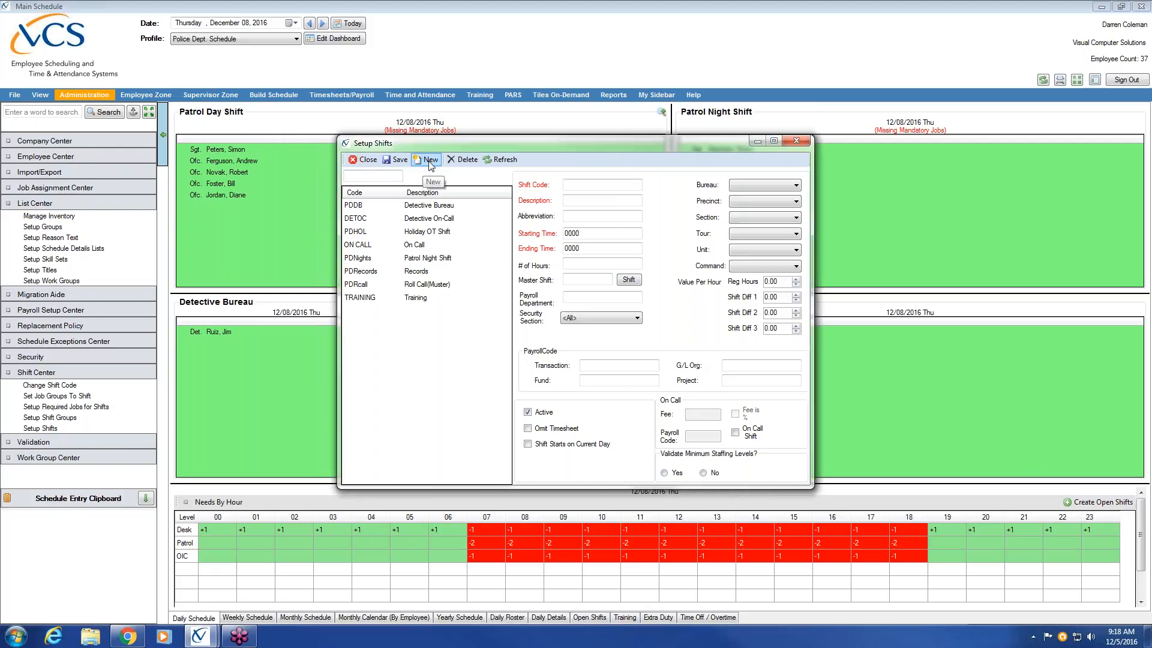
click(604, 185)
text(ADMIN)
key(Tab)
text(Adminitration)
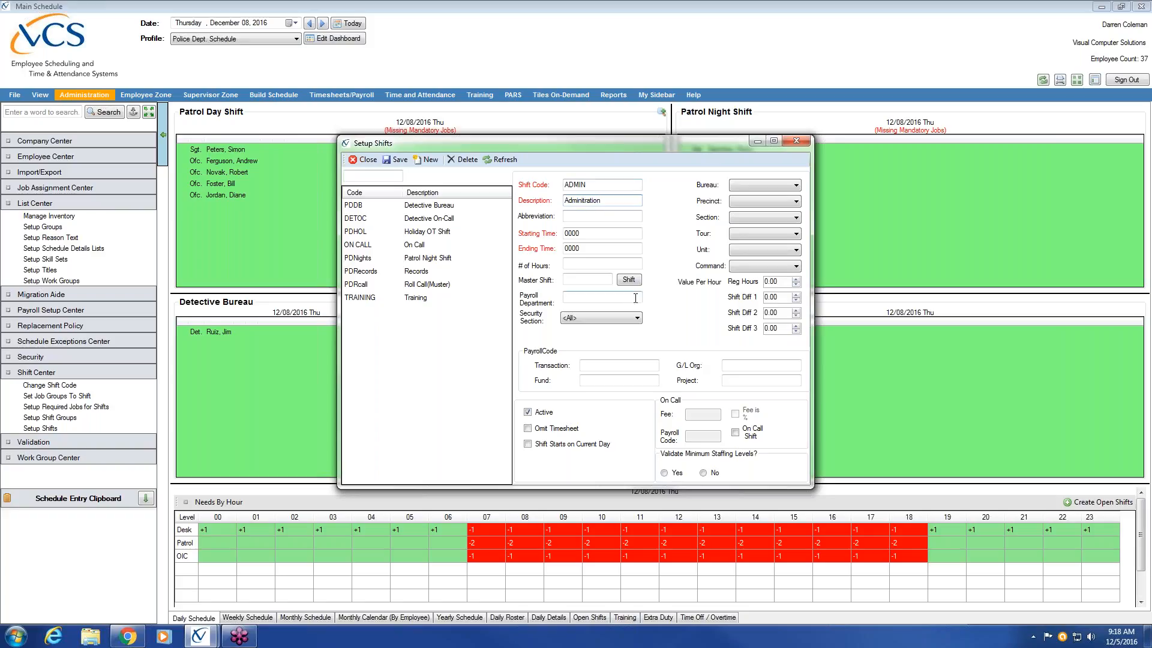
text(s)
click(620, 213)
text(A)
key(Tab)
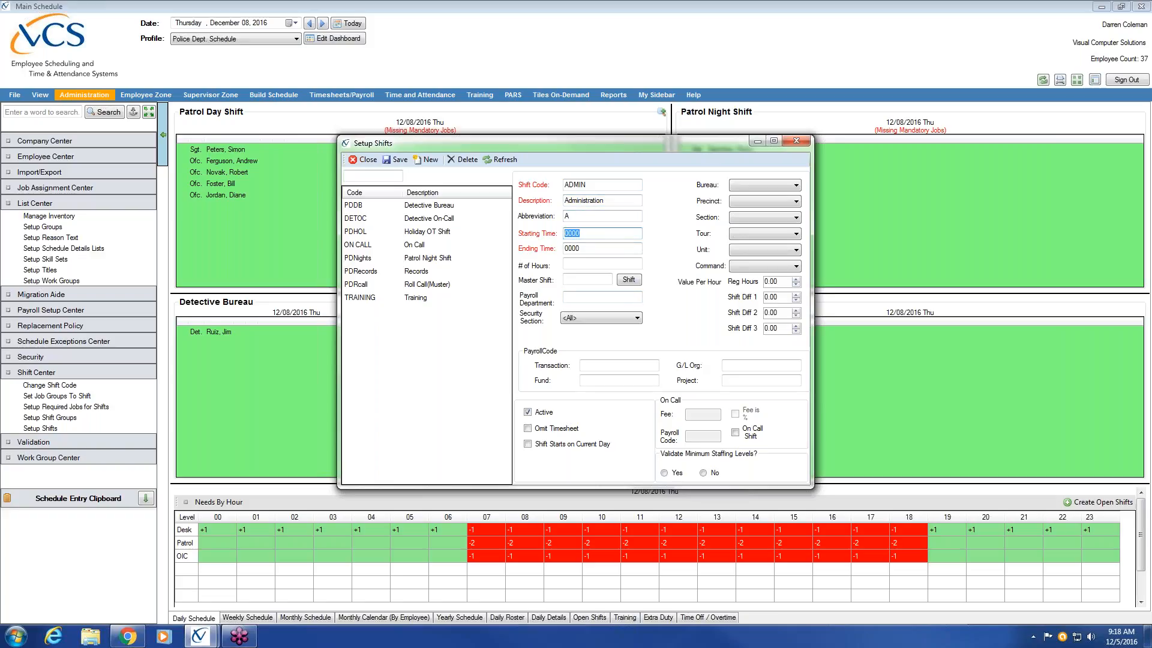
Step: Set the ADMIN shift's starting time to 0800 and its ending time to 1600
text(0800)
key(Tab)
text(1600)
click(580, 277)
click(591, 248)
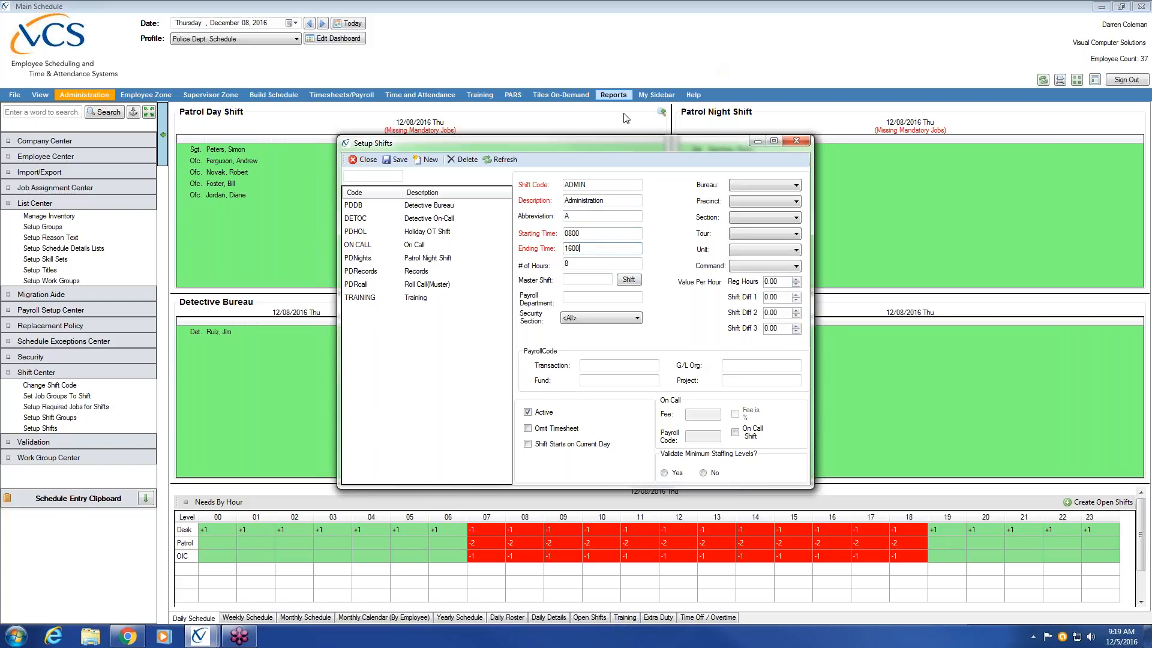
Step: Set minimum staffing level validation to No for the ADMIN shift and save the shift
drag(628, 139, 781, 309)
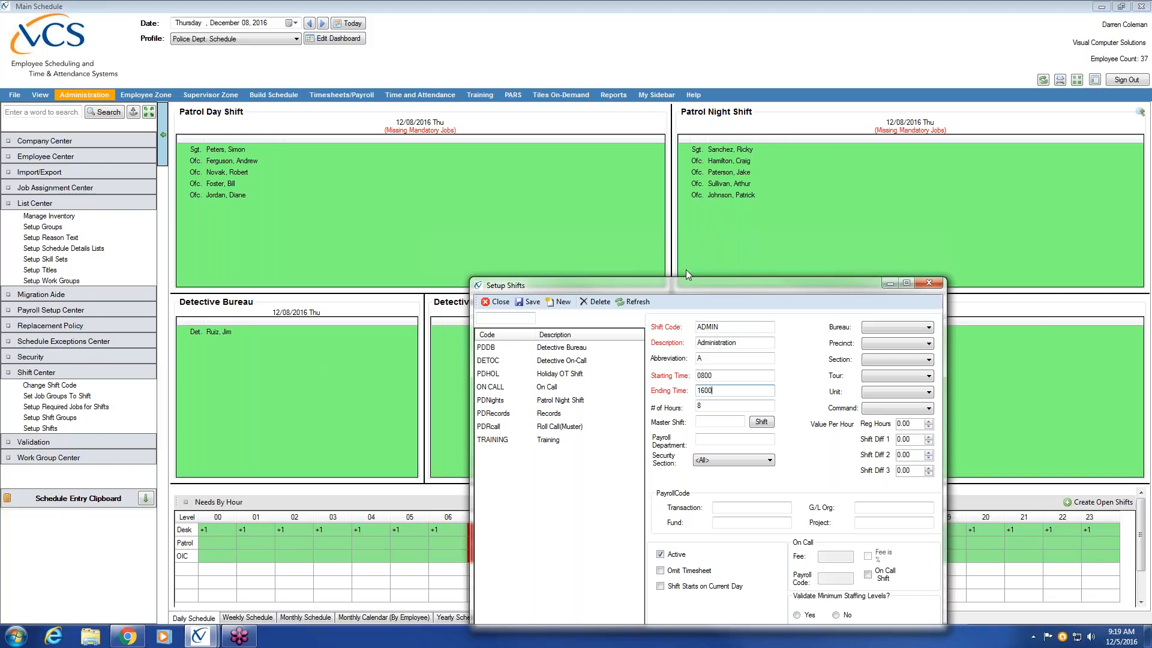
drag(686, 283, 536, 121)
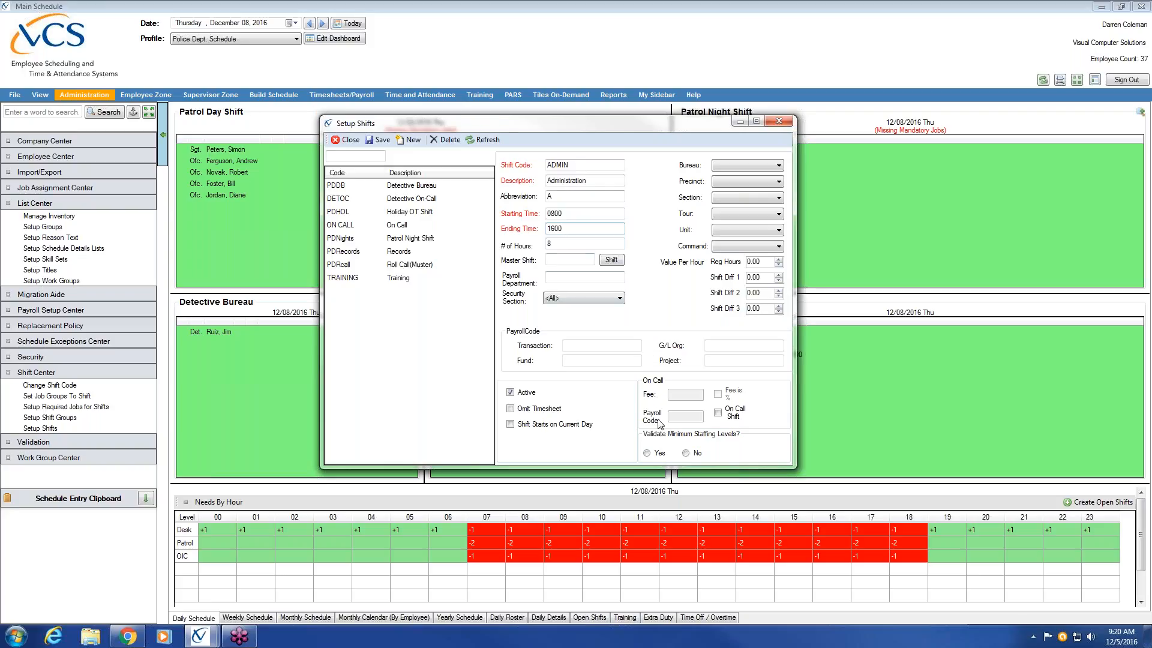
click(686, 454)
click(380, 141)
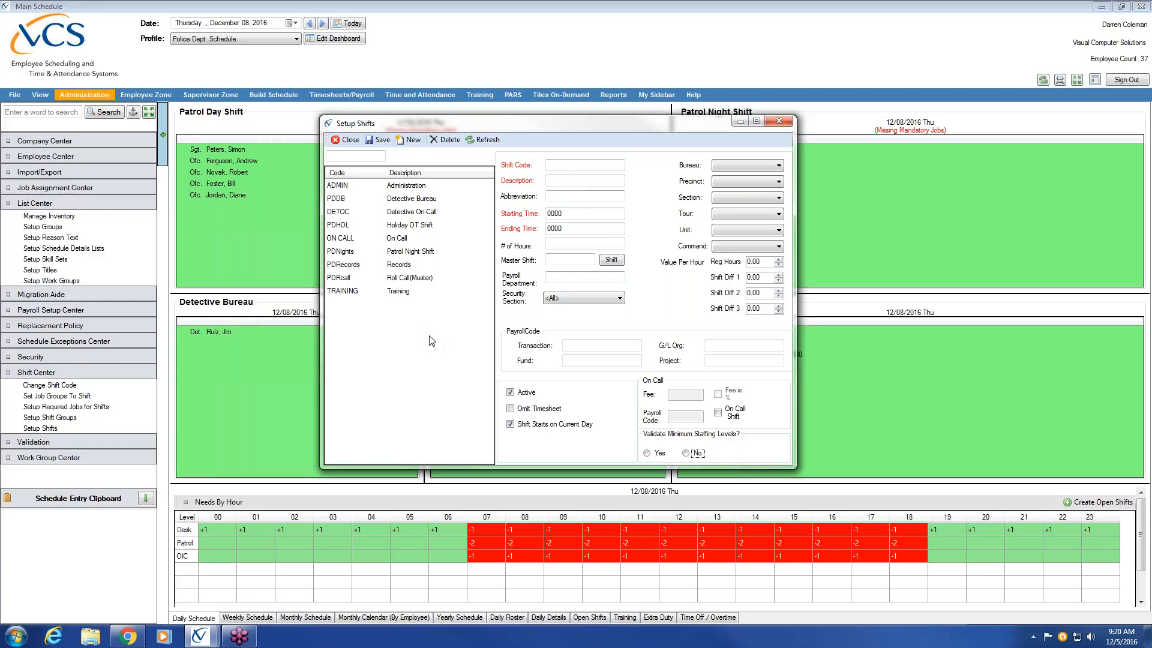
Step: Start another new shift with code PDDays, description Patrol Day Shift and abbreviation D
click(414, 140)
click(561, 165)
text(PDDays)
click(574, 180)
text(Patrol Day Shift)
click(577, 198)
Step: Set the PDDays shift to start at 0700 and end at 1900, with 12 hours
click(578, 214)
key(BackSpace)
key(BackSpace)
text(0700)
key(Tab)
text(1900)
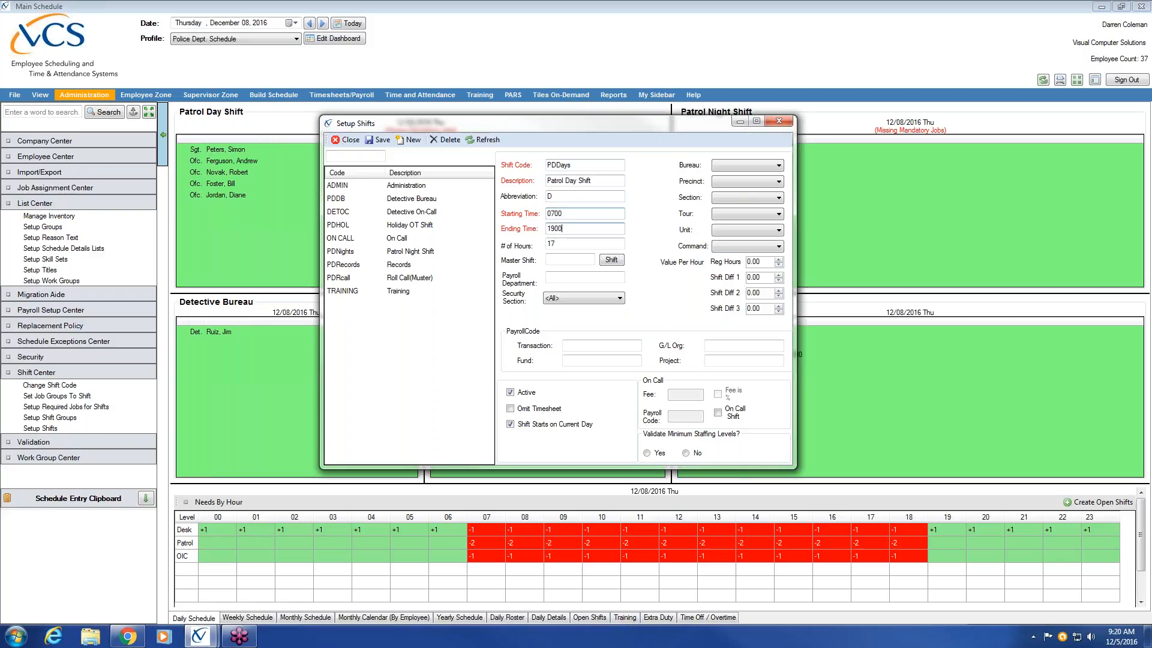
click(570, 245)
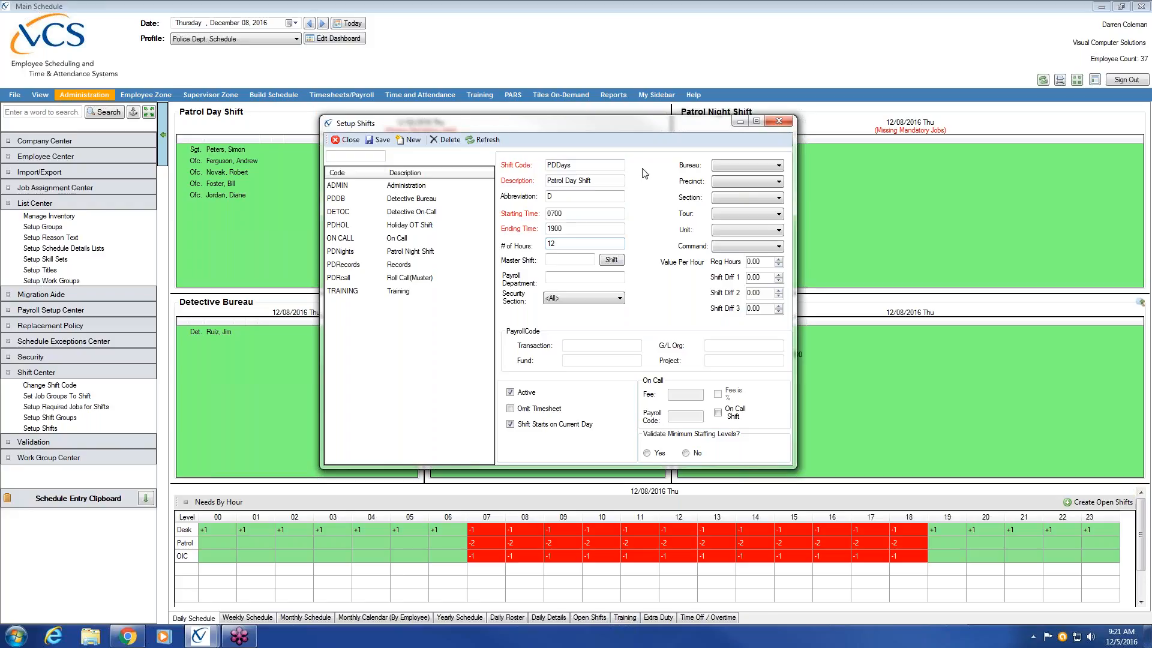
Step: Set minimum staffing level validation to Yes for the PDDays shift and save the shift
drag(500, 121, 658, 264)
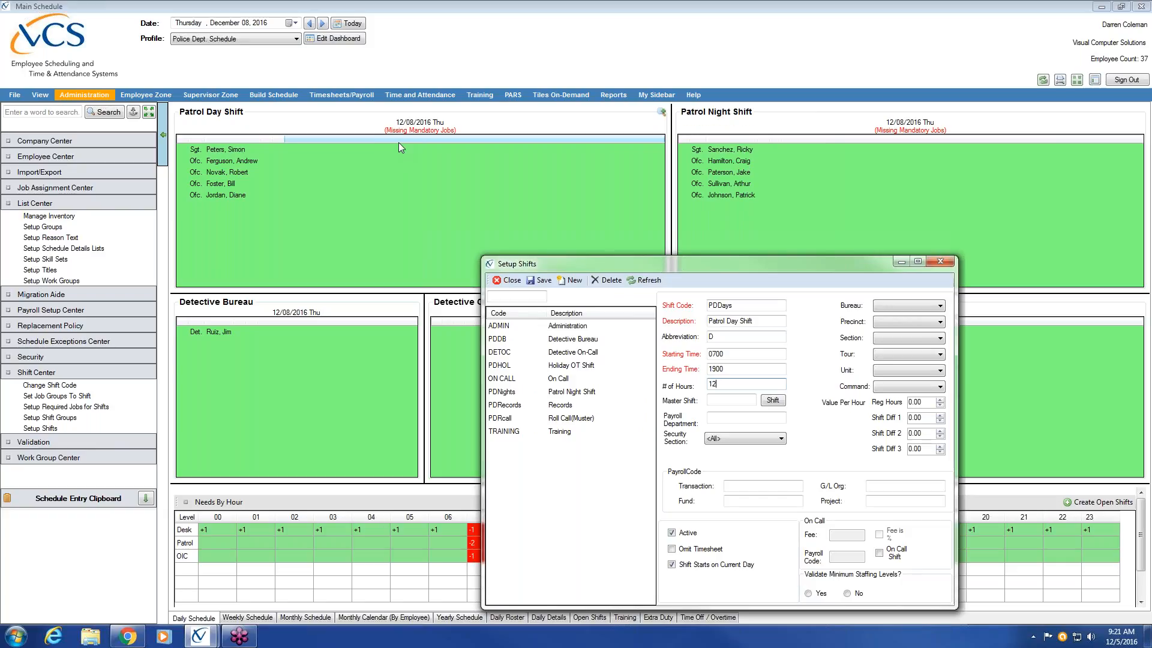
drag(624, 256, 514, 125)
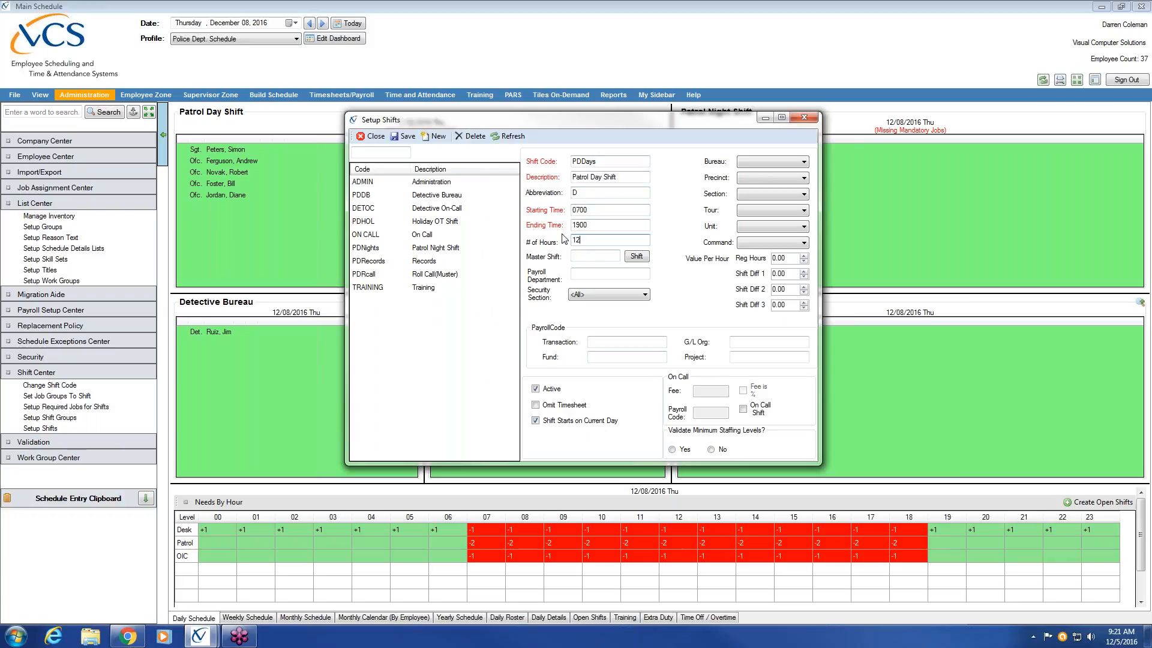
click(676, 453)
click(403, 136)
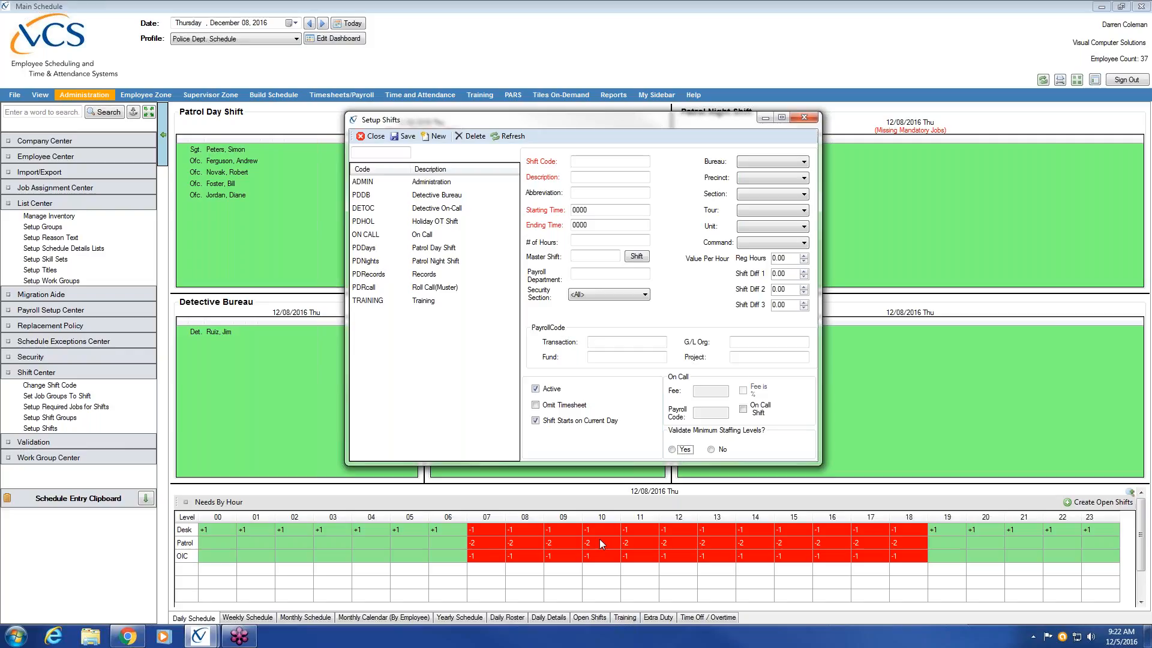
Step: Review the Detective Bureau shift and the Training shift's times and hours, and close the shift setup
click(441, 198)
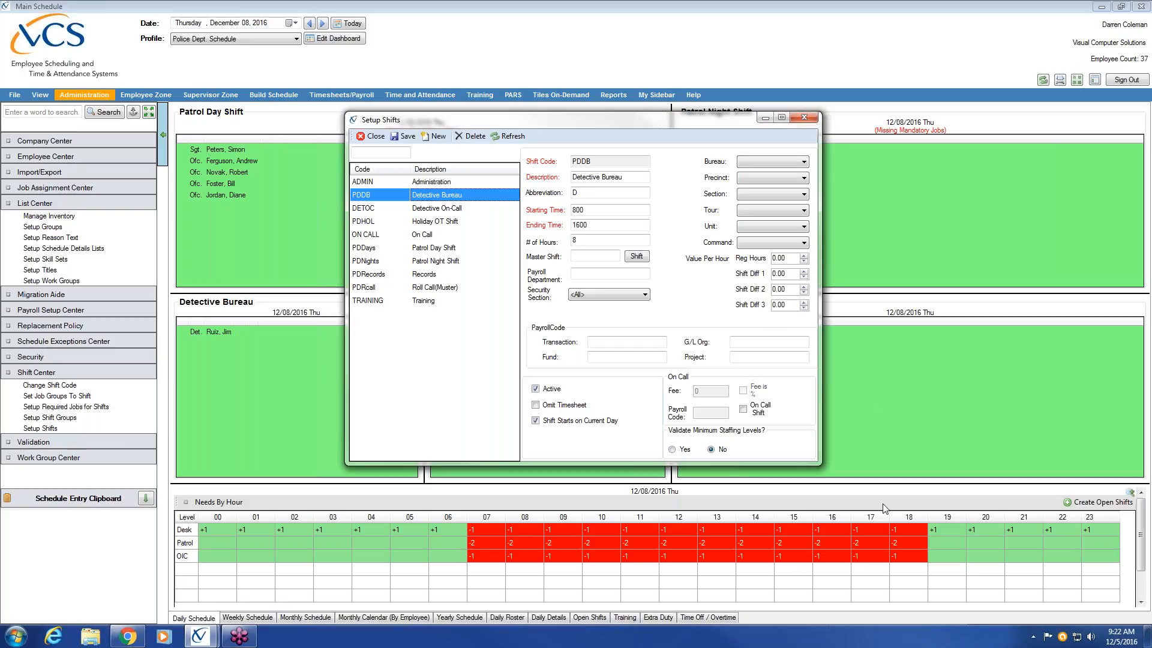
click(353, 303)
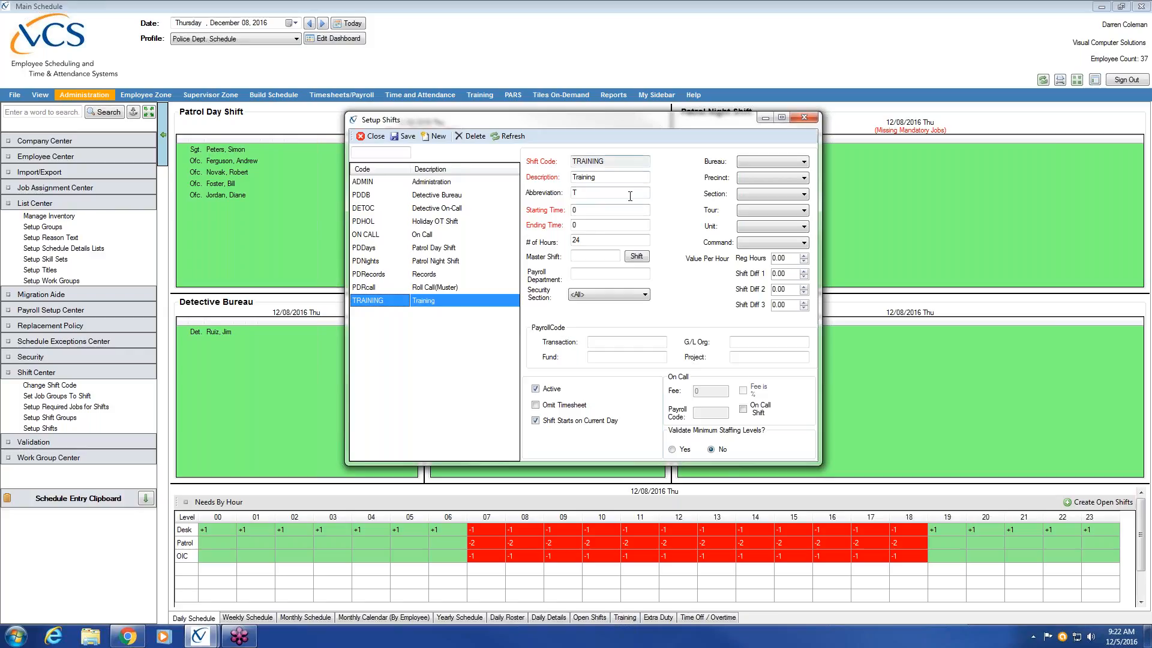
click(604, 225)
key(Tab)
key(Tab)
drag(624, 124, 554, 126)
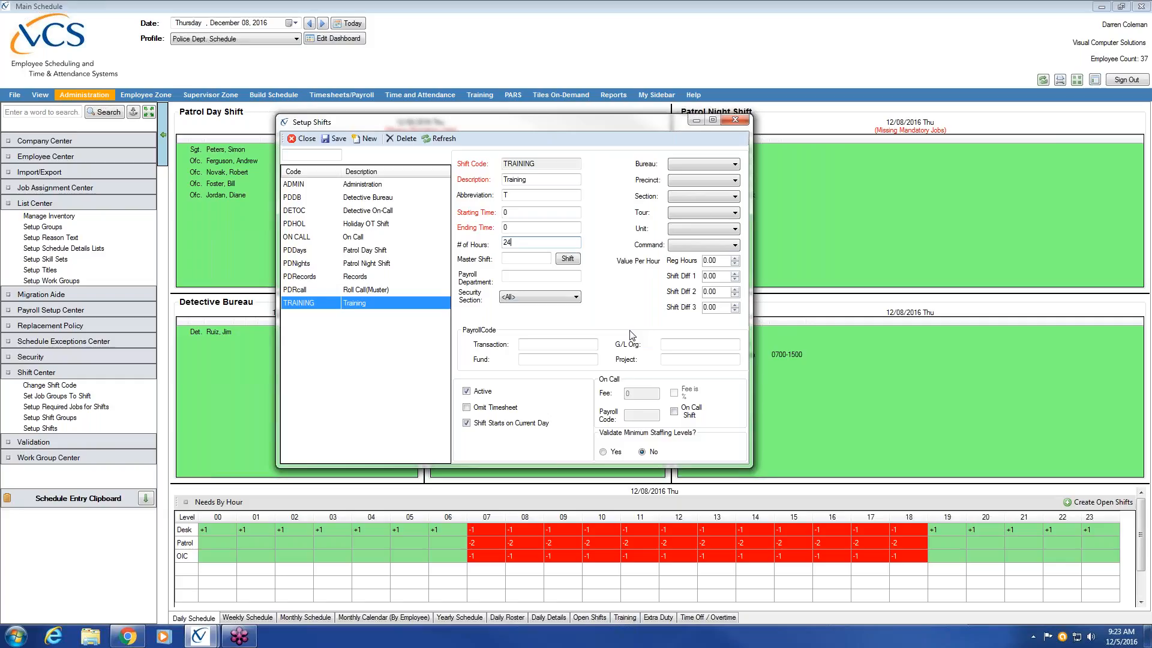
drag(424, 141, 641, 286)
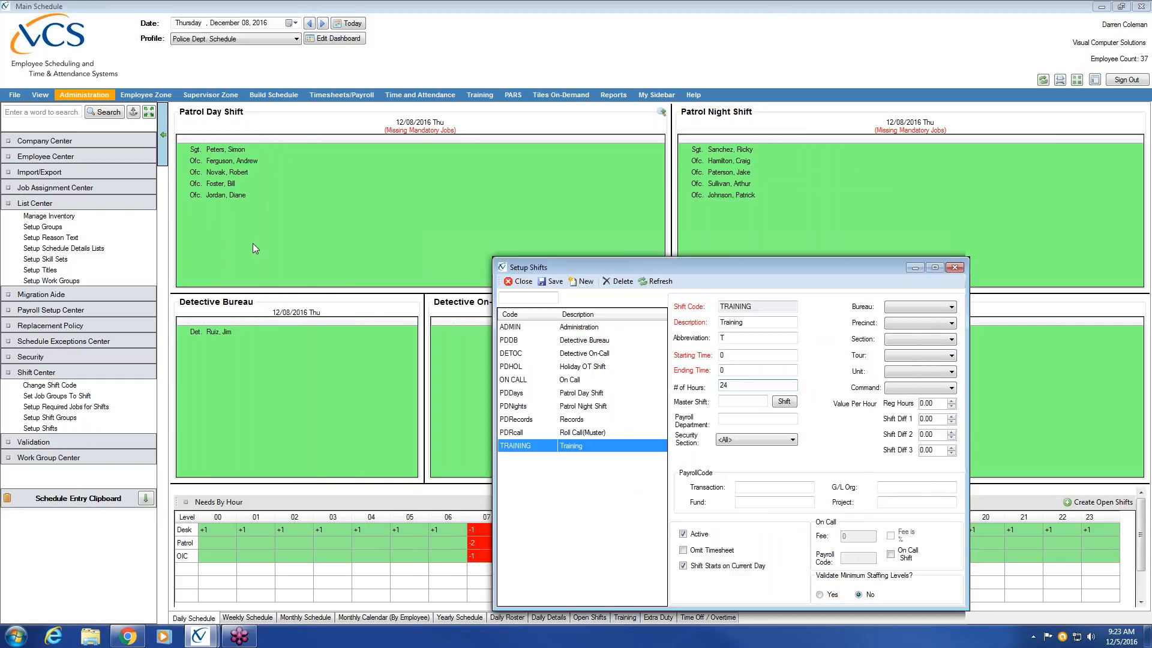
drag(698, 266, 418, 213)
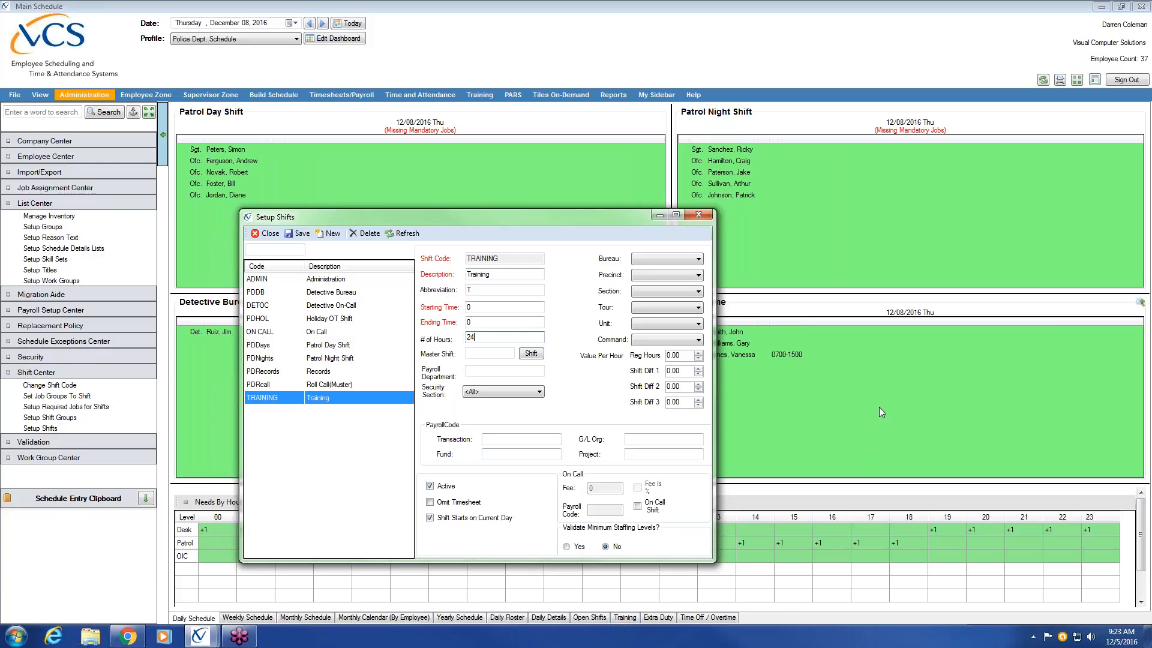
click(998, 338)
click(698, 216)
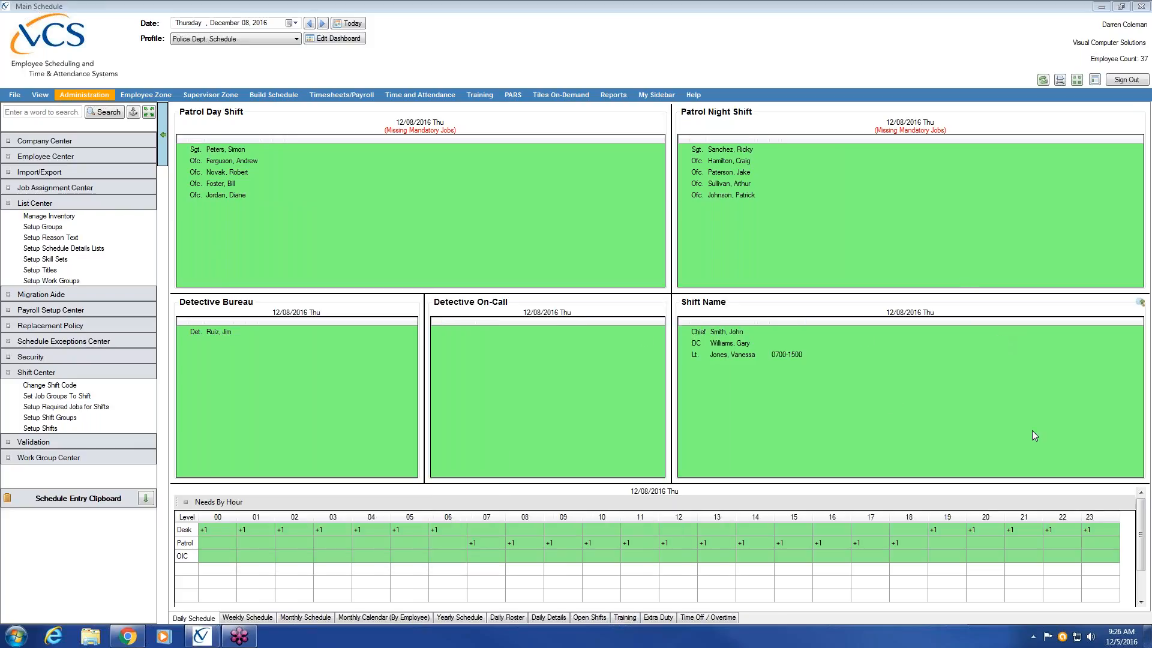
Step: Open the rotation update window from the schedule building tools and examine the two codes of the Squad B rotation
click(288, 97)
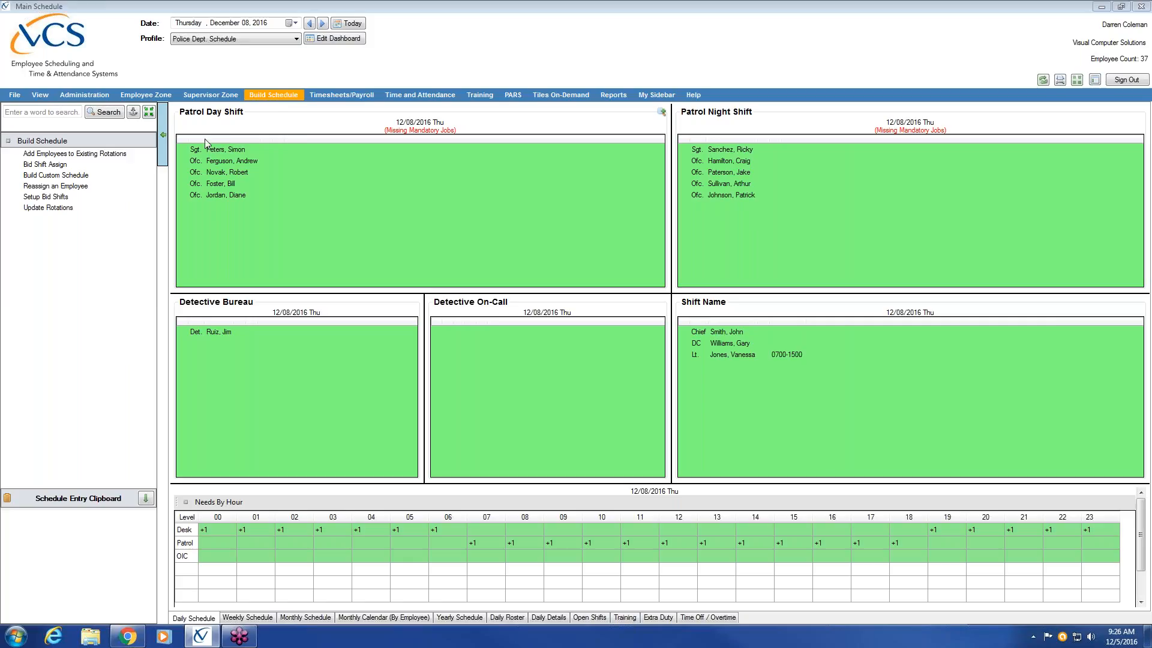
click(79, 210)
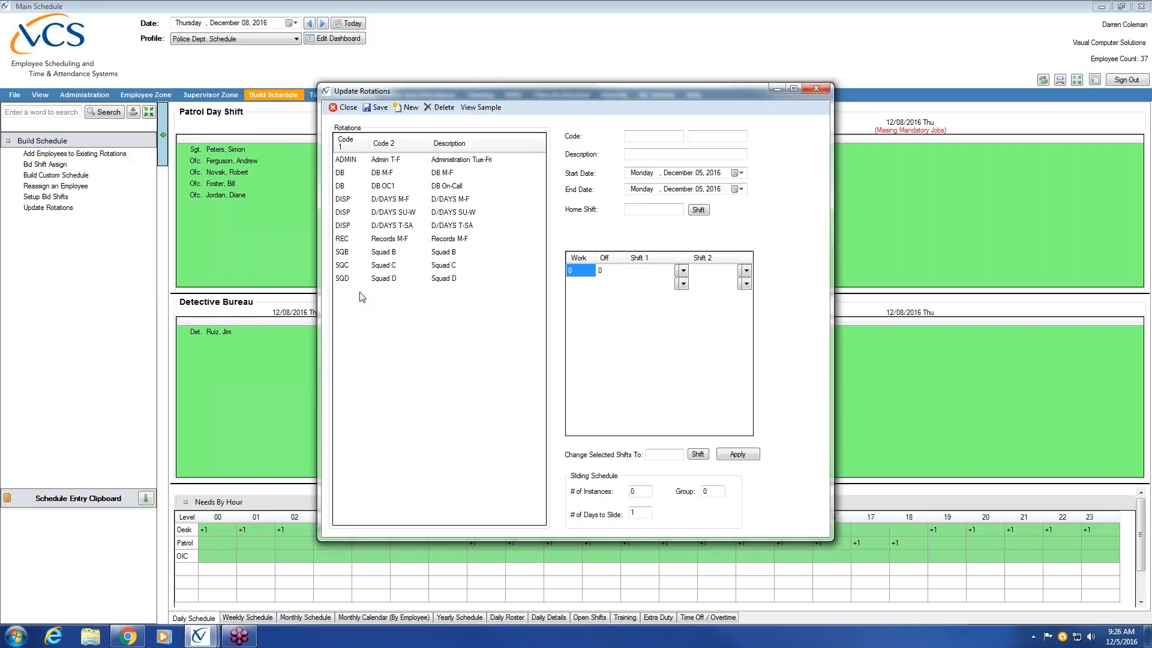
click(383, 255)
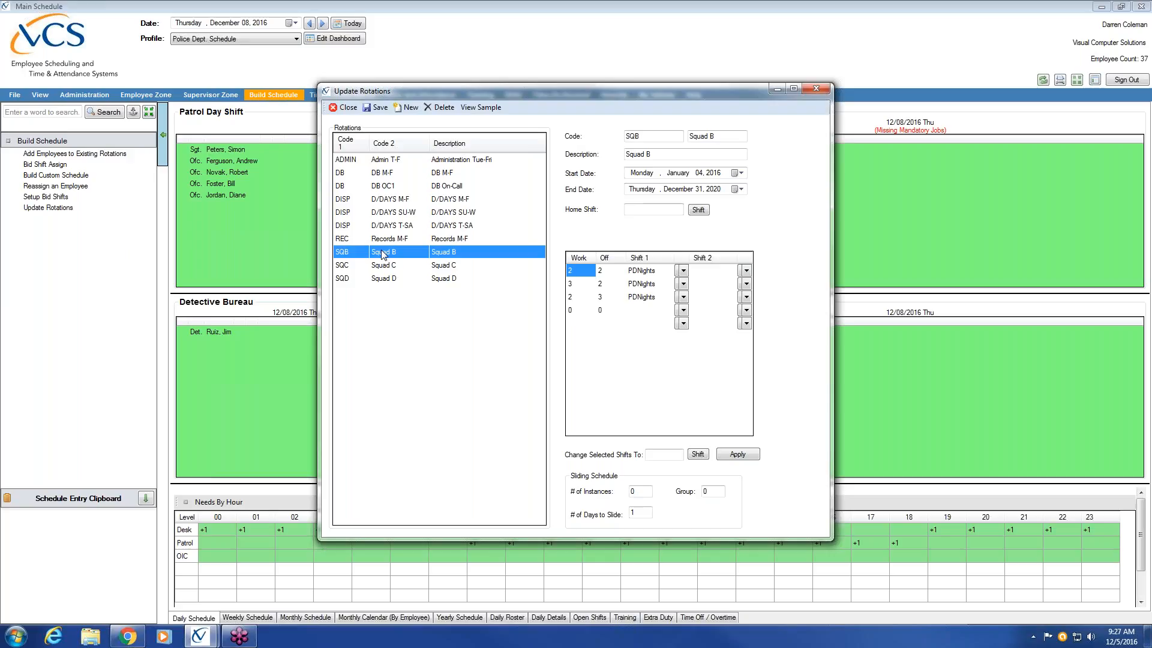
click(657, 136)
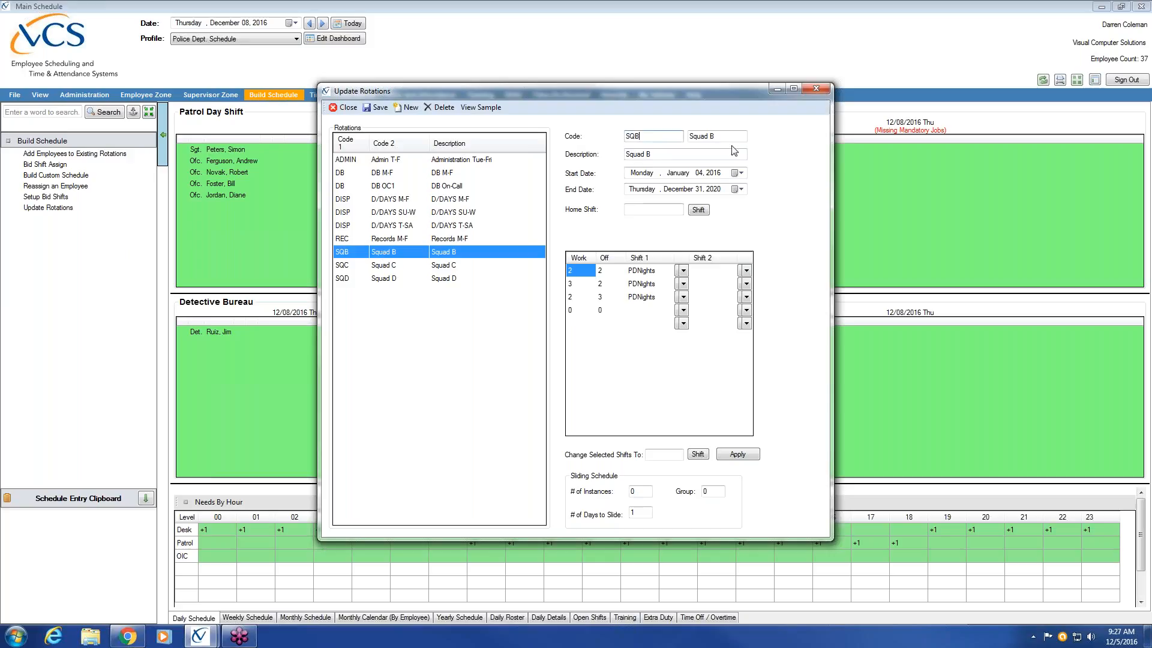
double_click(676, 139)
Step: Compare the first and second codes of the Records M-F rotation with those of Squad B
click(399, 238)
double_click(651, 133)
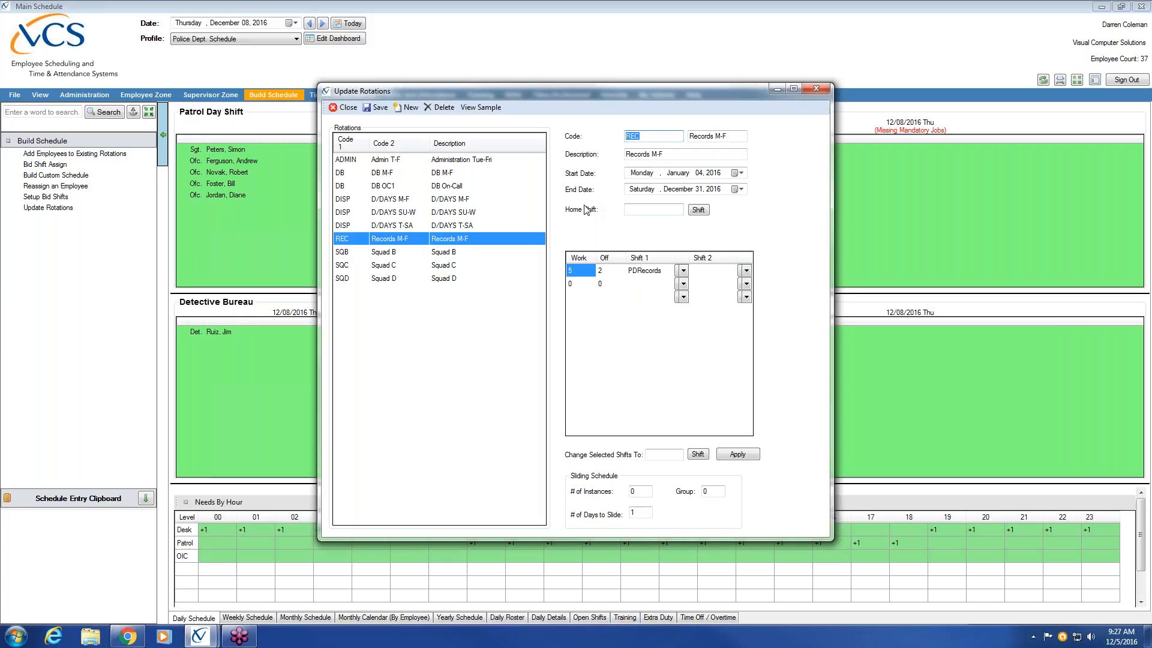
click(390, 253)
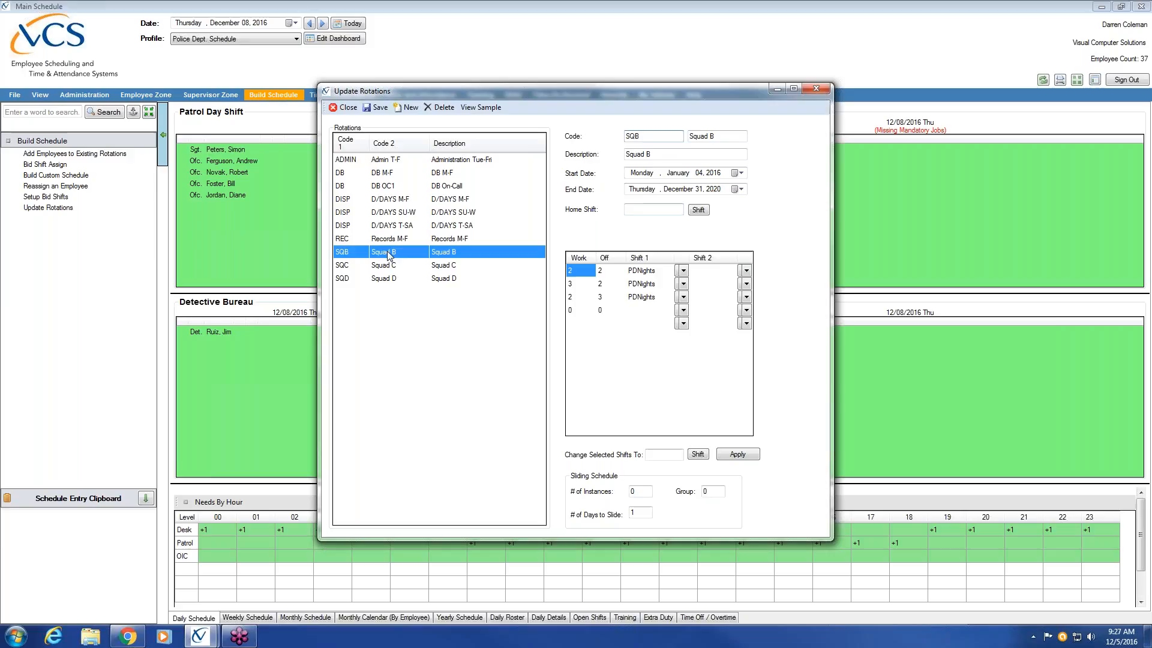
click(669, 138)
click(730, 137)
click(393, 242)
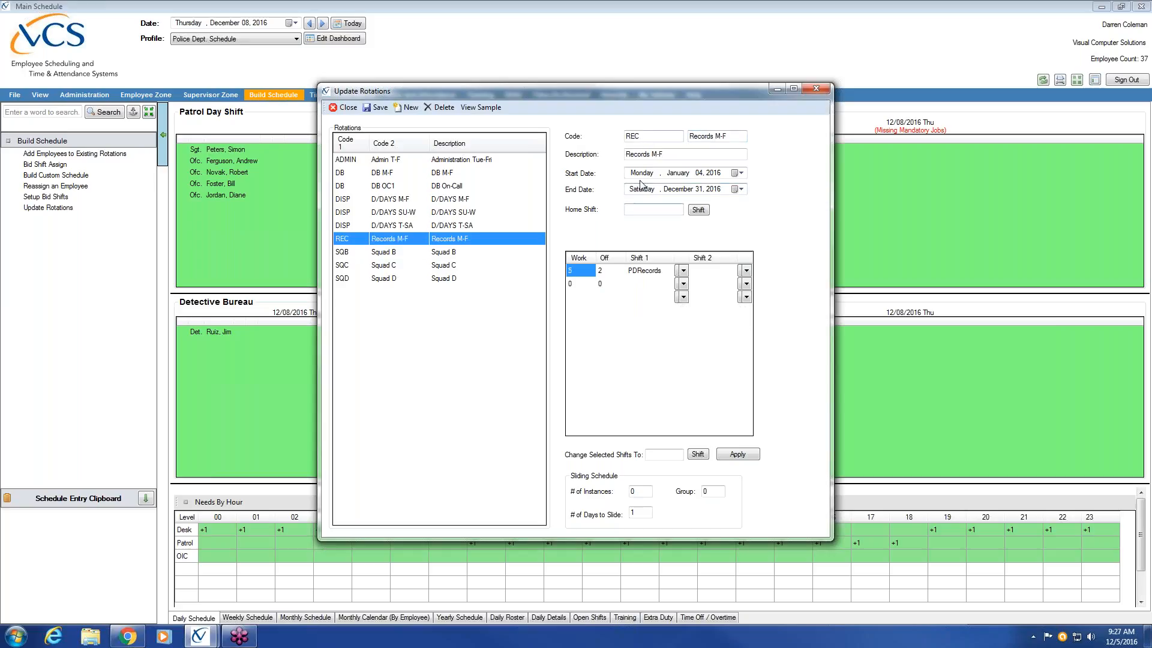
double_click(663, 137)
drag(747, 136, 678, 140)
click(662, 135)
double_click(662, 135)
key(Tab)
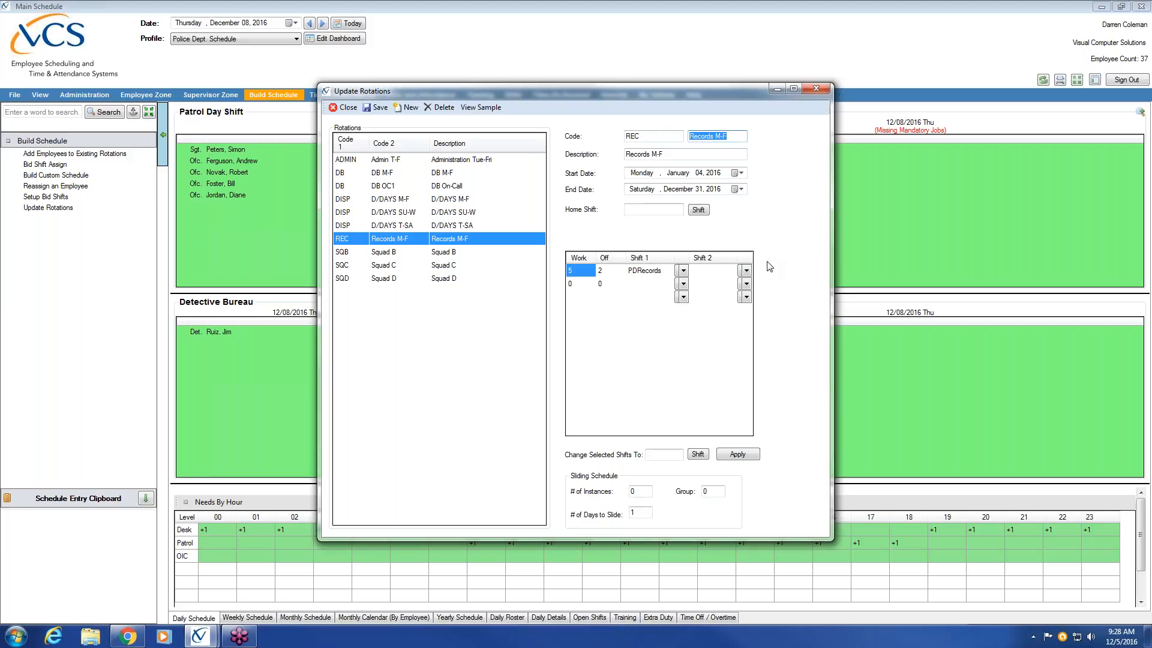
Step: Select the Squad B rotation and examine its description, start date and end date
click(415, 257)
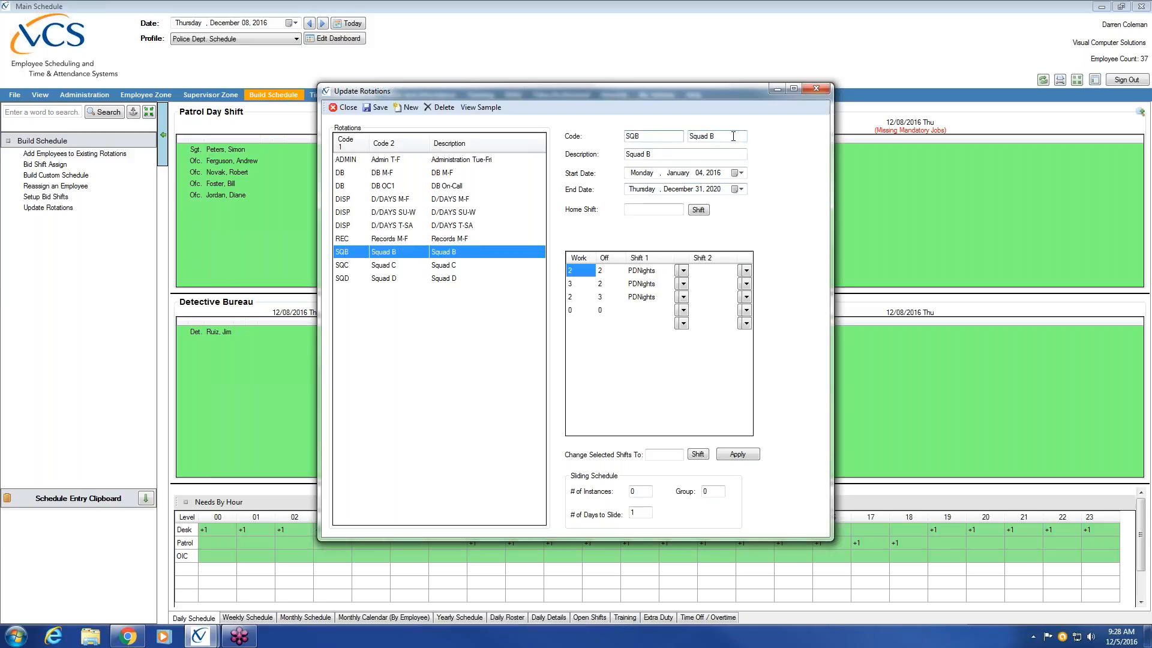
double_click(718, 156)
click(700, 173)
click(690, 190)
Step: Examine the work and off day counts on each line of the Squad B rotation pattern
click(582, 273)
click(601, 272)
click(575, 273)
click(601, 273)
click(573, 285)
click(601, 284)
click(573, 298)
click(599, 298)
Step: Examine the shift assigned to each Squad B pattern line, and recheck the start date and first work day count
click(646, 273)
click(642, 284)
click(640, 298)
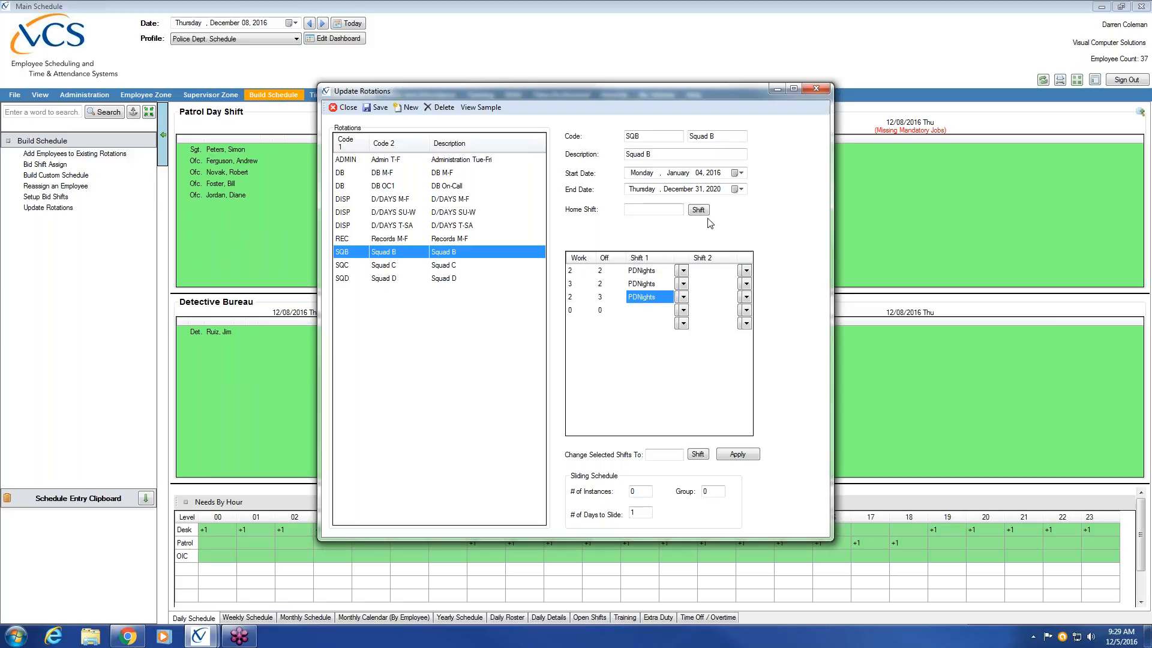
click(684, 174)
click(570, 272)
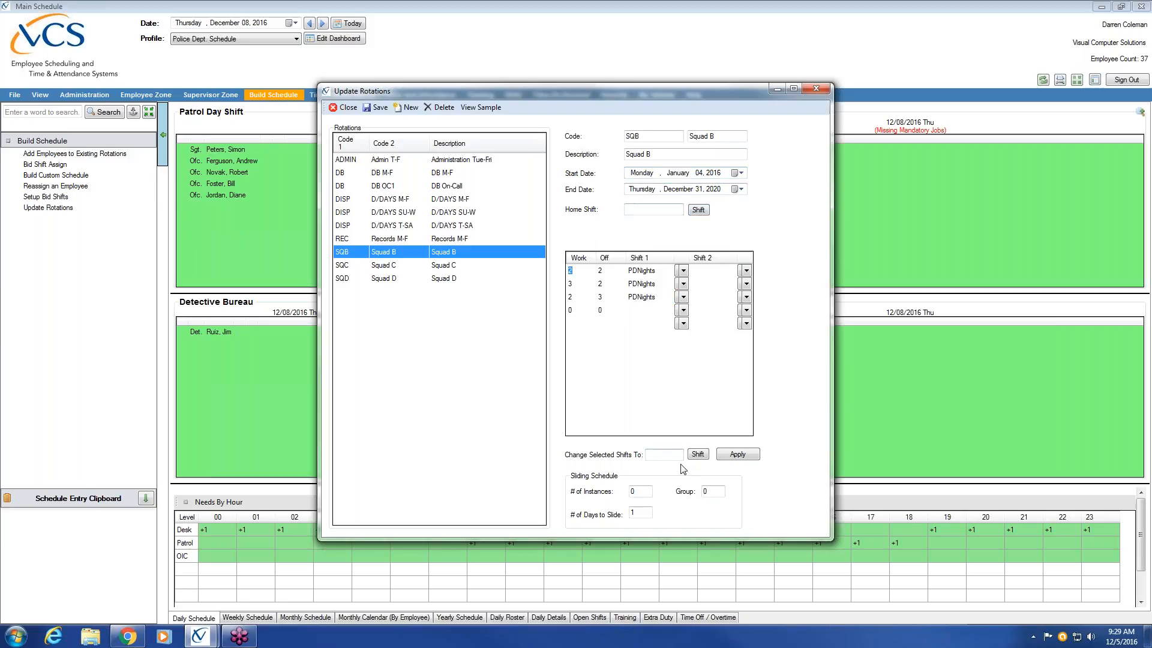
Step: Examine the Squad B work and off day counts from the first pattern line through the third
text(2)
key(Tab)
key(Tab)
key(Tab)
click(572, 297)
click(601, 297)
Step: Start a new rotation with first code ADMIN and second code ADMIN M-F
click(412, 108)
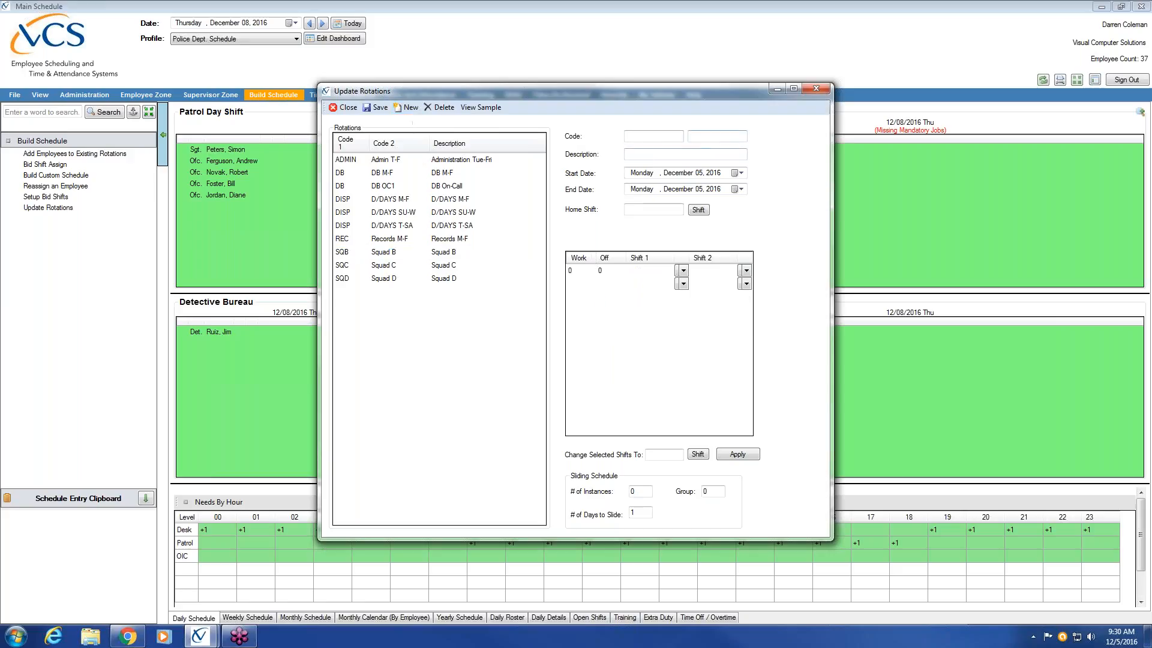
text(ADMIM)
key(BackSpace)
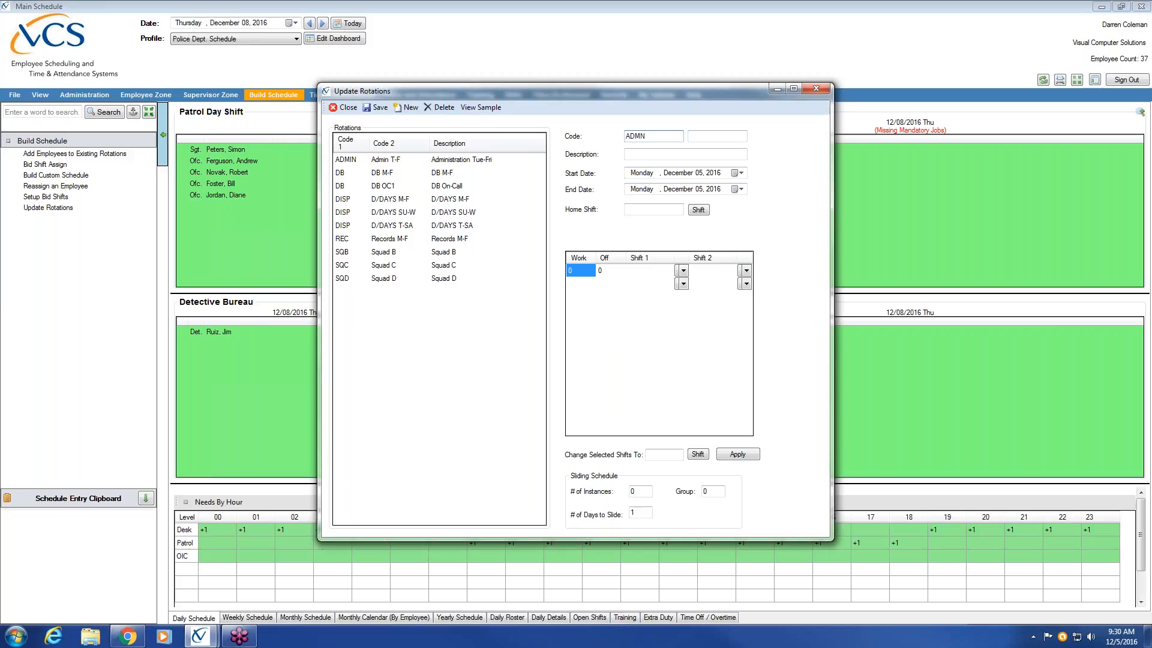
key(BackSpace)
text(IN)
key(Tab)
text(ADMIN M-F)
Step: Enter "Administration Mon-Fri" as the new rotation's description
click(648, 155)
text(Administration Mon)
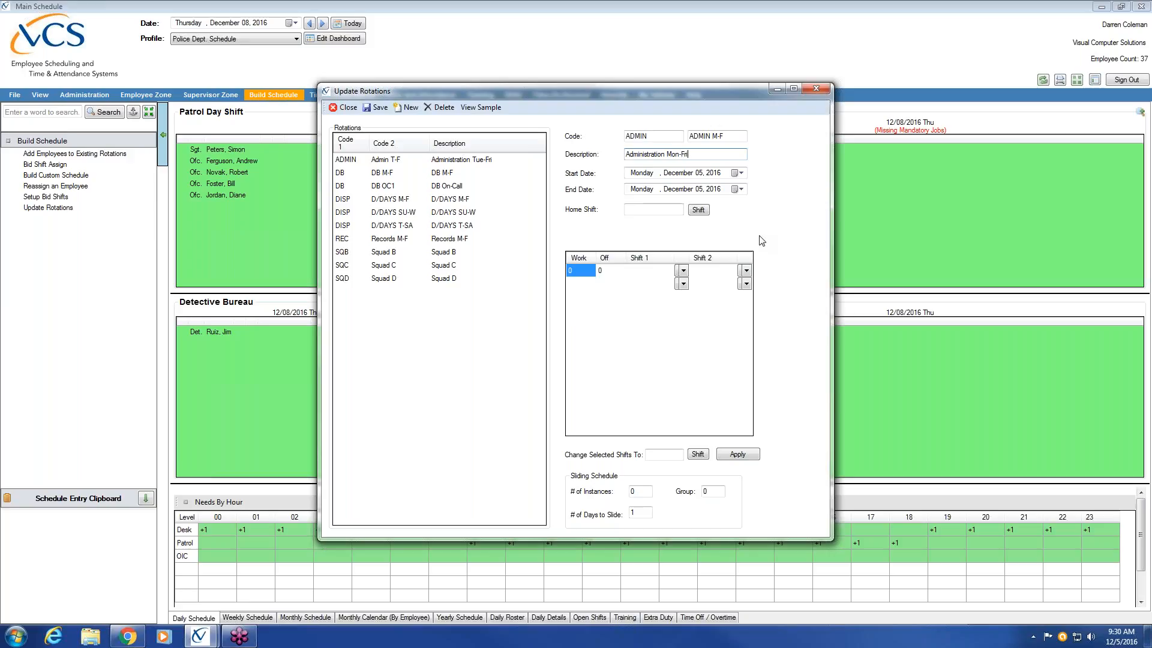
Step: Set the rotation's start date to Monday, October 3, 2016
click(744, 175)
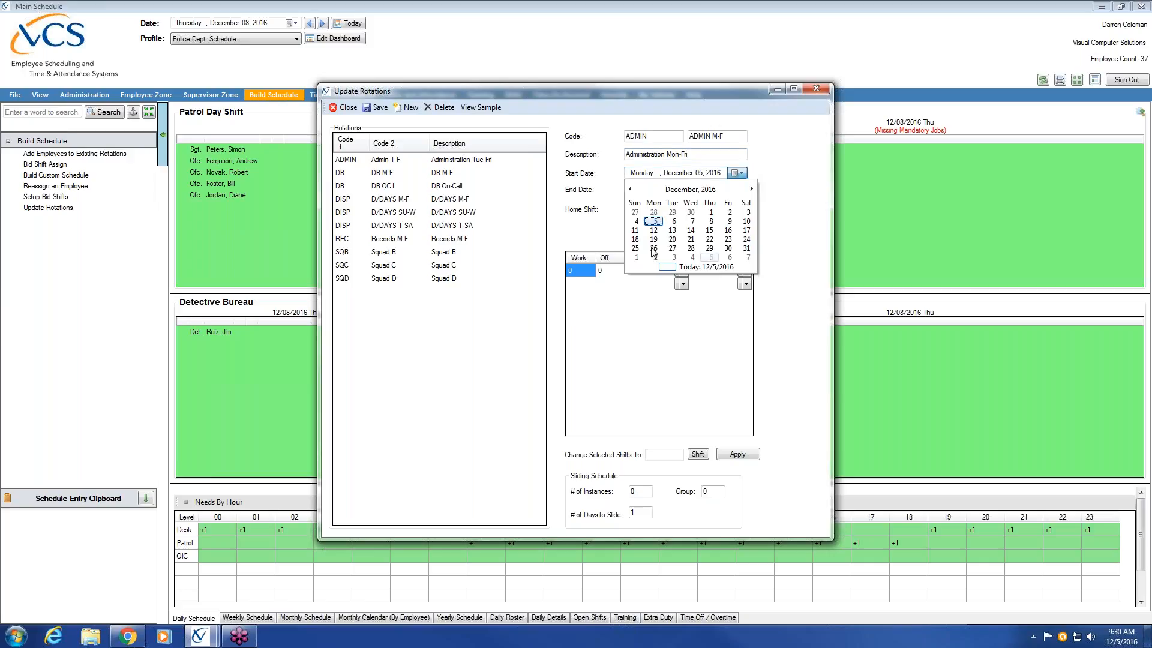
click(631, 190)
click(631, 191)
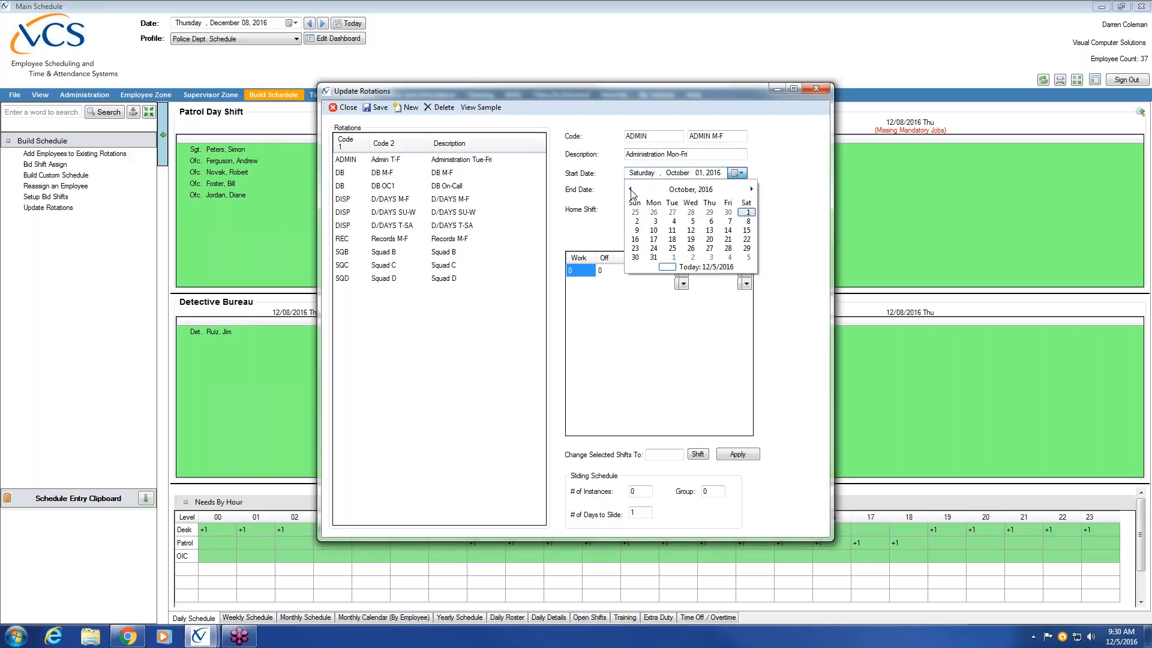
click(655, 221)
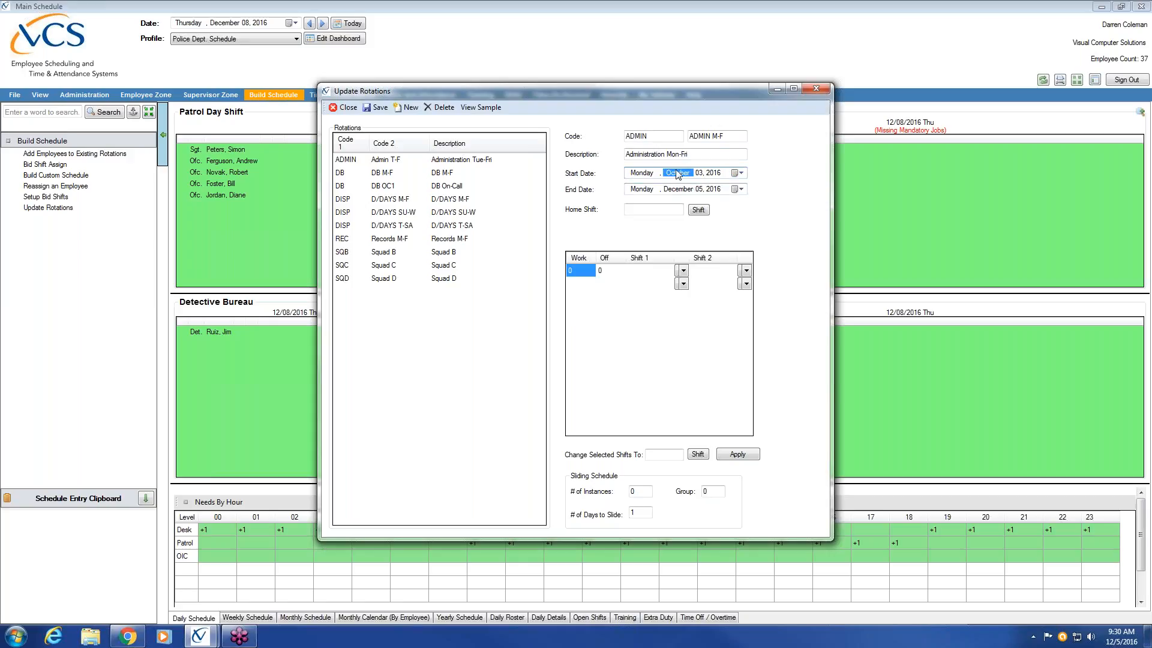
Step: Change the rotation's start date to Monday, November 28, 2016
click(701, 174)
click(741, 173)
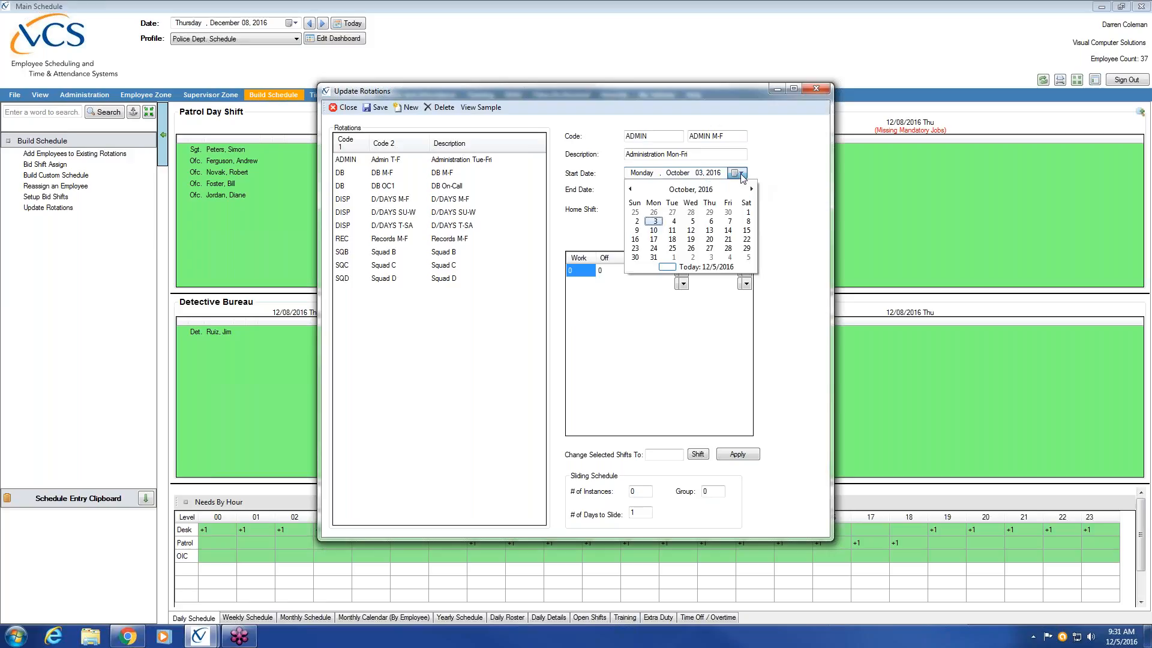
click(750, 189)
click(750, 190)
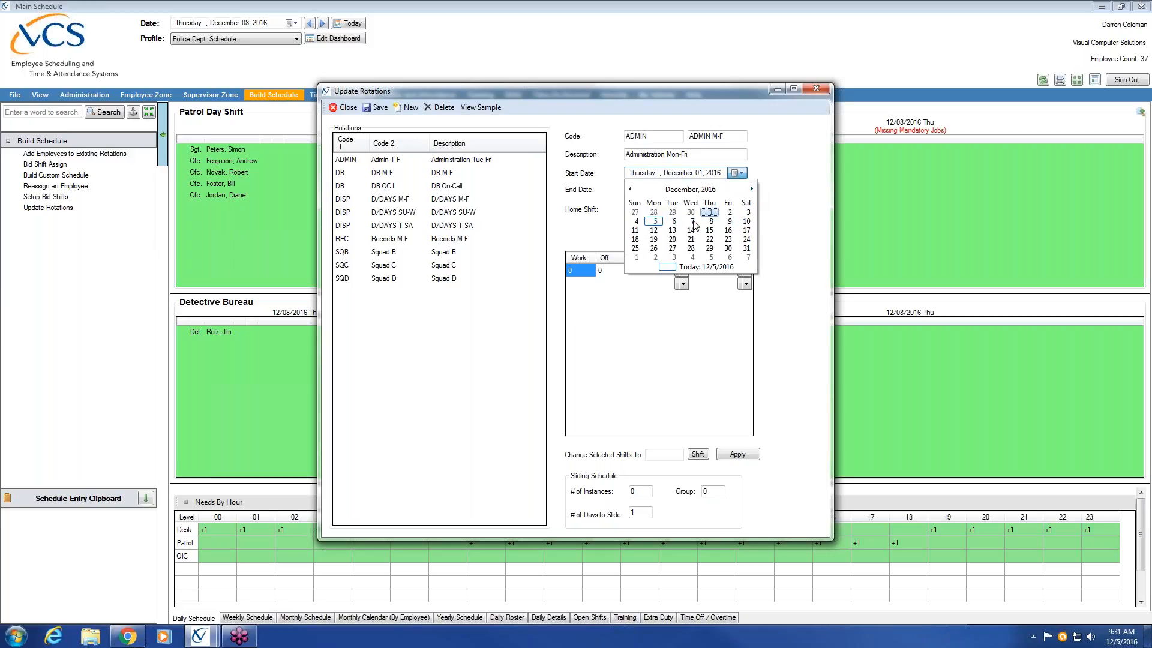
click(654, 213)
click(742, 172)
click(752, 189)
click(654, 213)
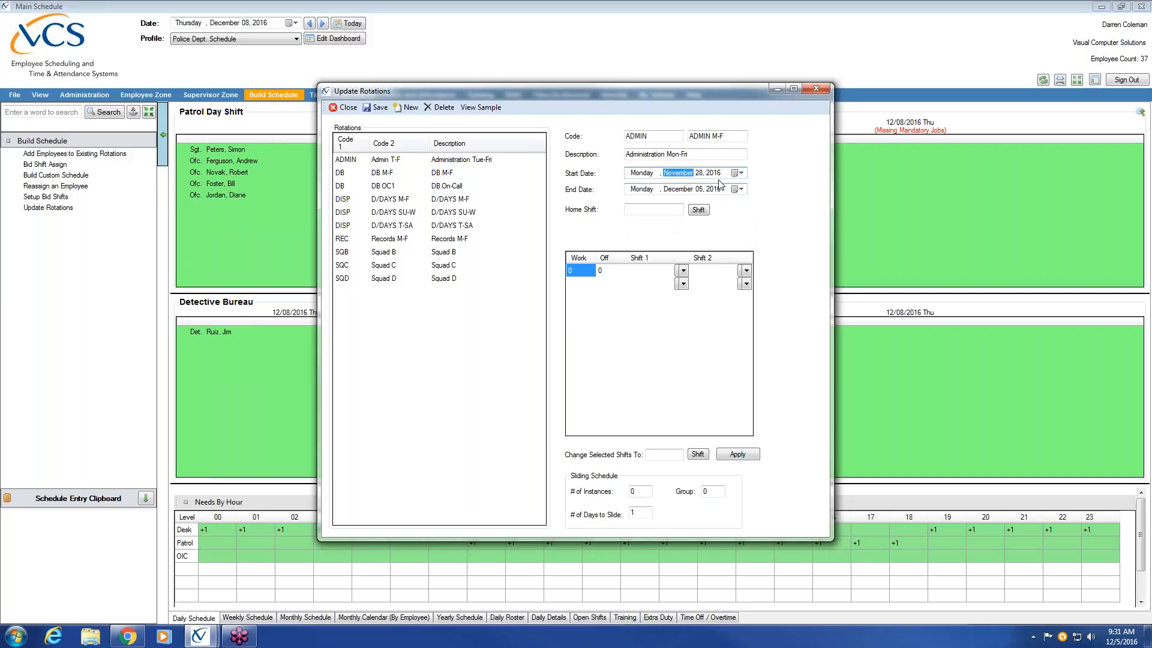
Step: Change the rotation's start date to Monday, December 26, 2016
click(741, 173)
click(751, 189)
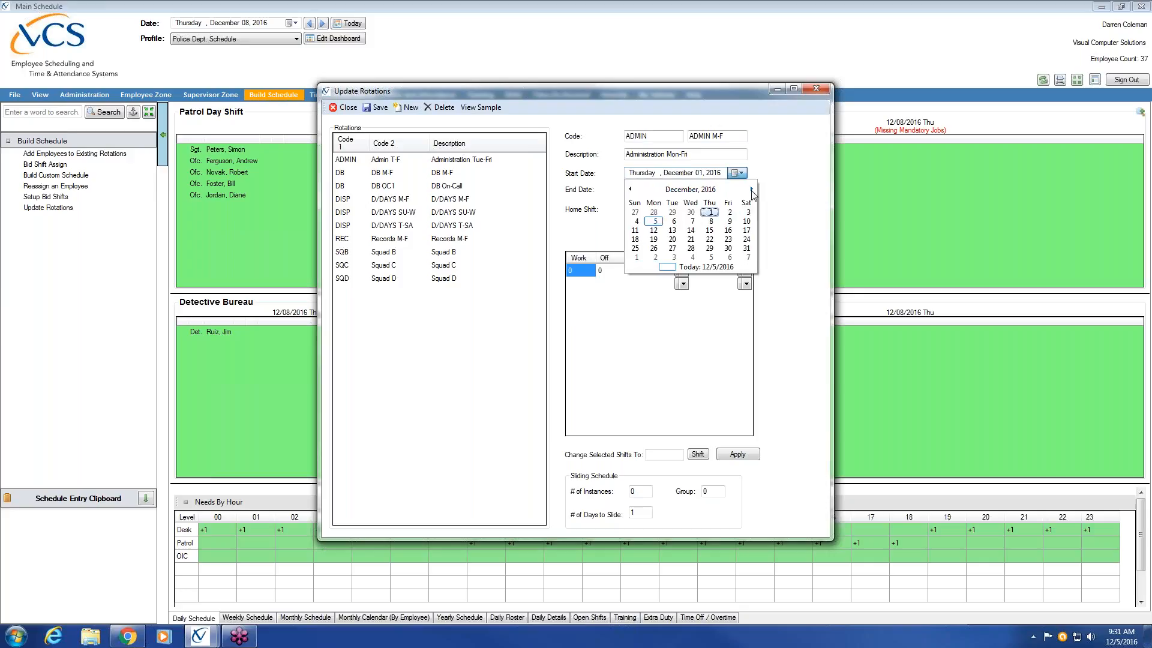
click(752, 189)
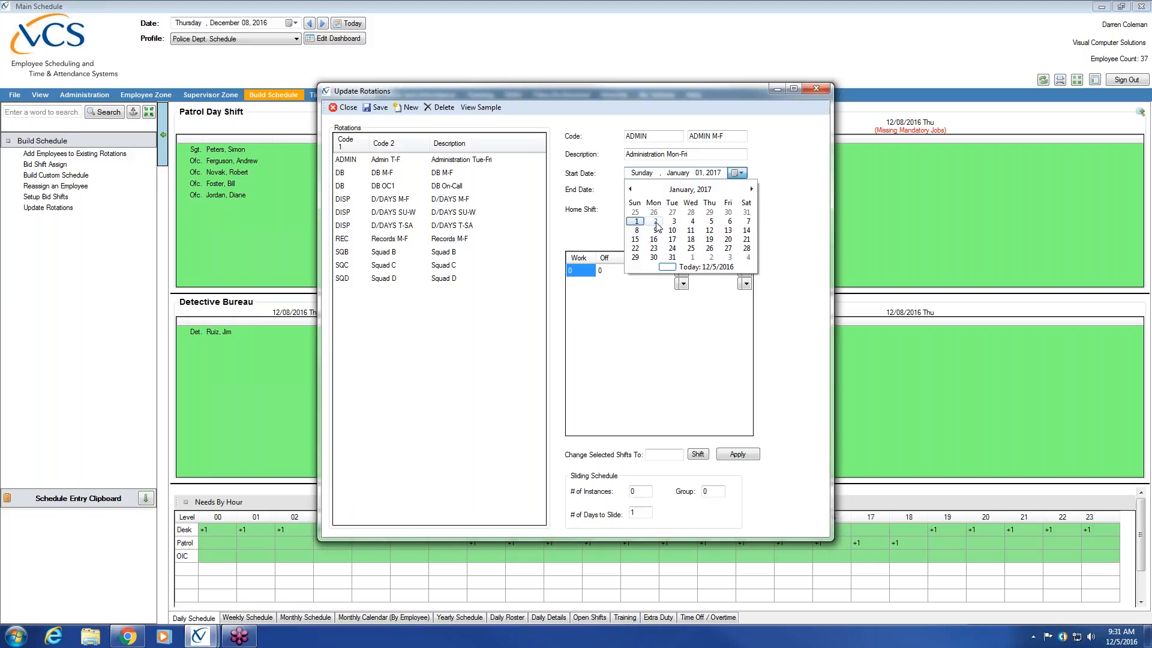
click(654, 212)
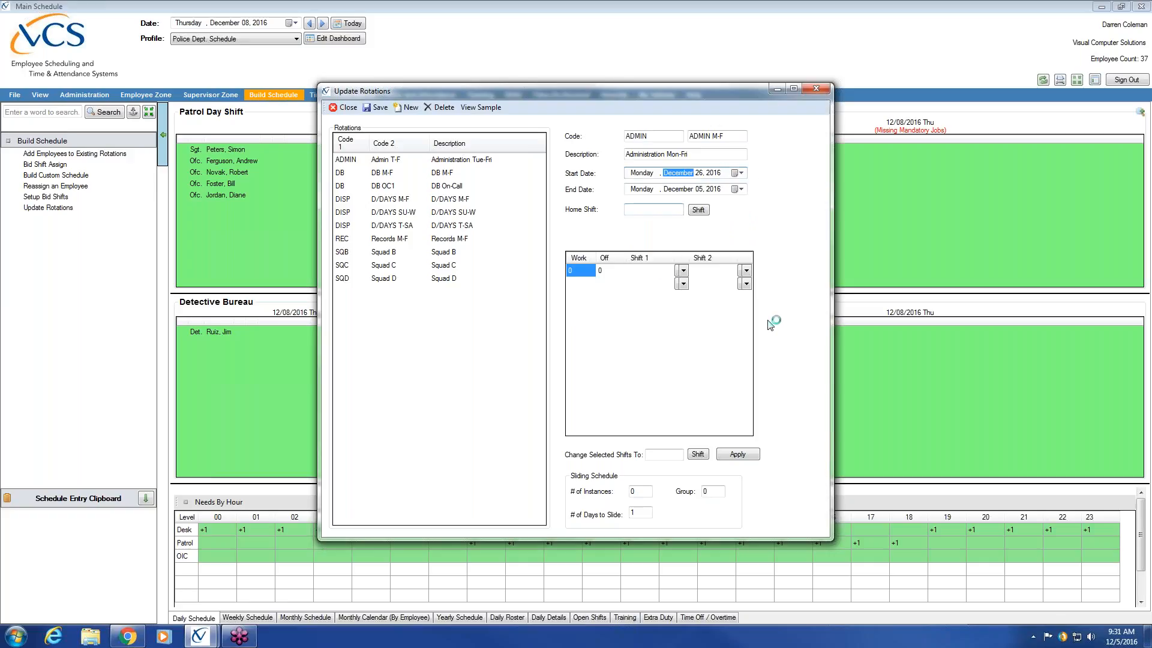
Step: Dismiss the McAfee alerts and set the rotation's start date to Monday, January 16, 2017
click(678, 173)
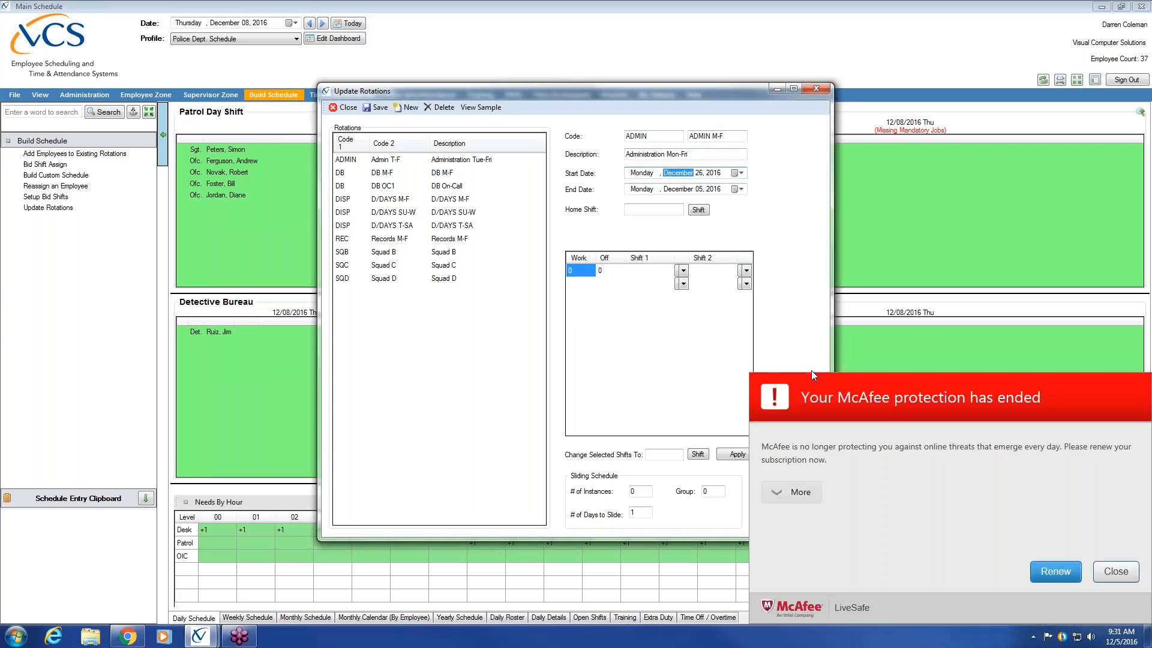
click(1115, 574)
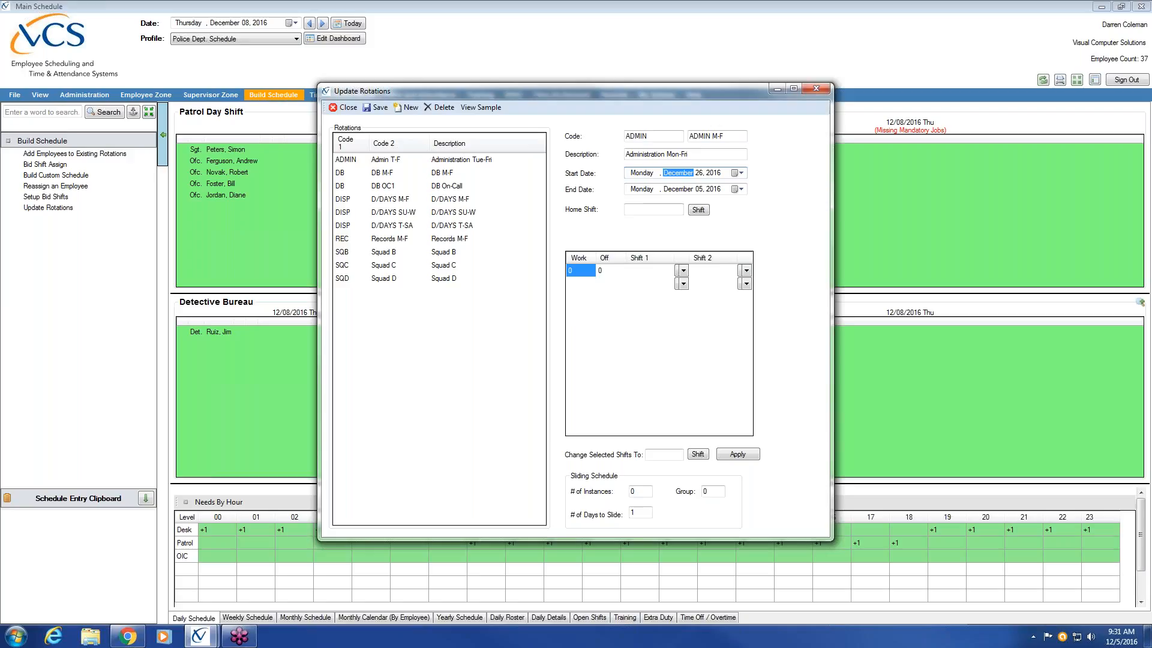
click(739, 172)
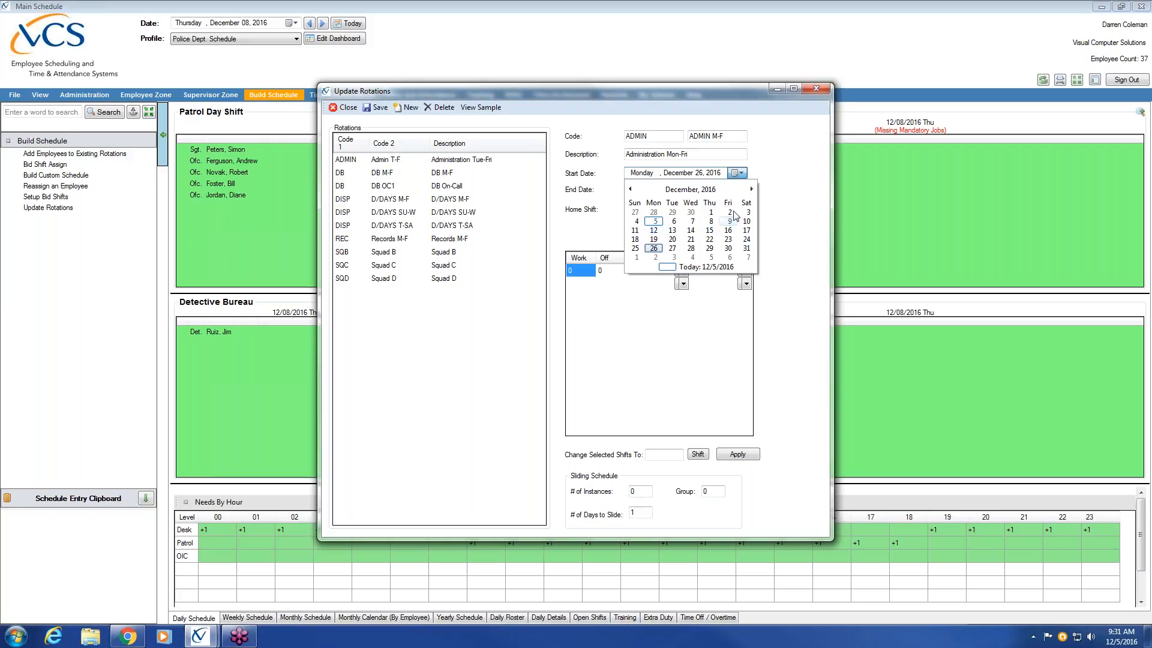
click(636, 257)
click(741, 174)
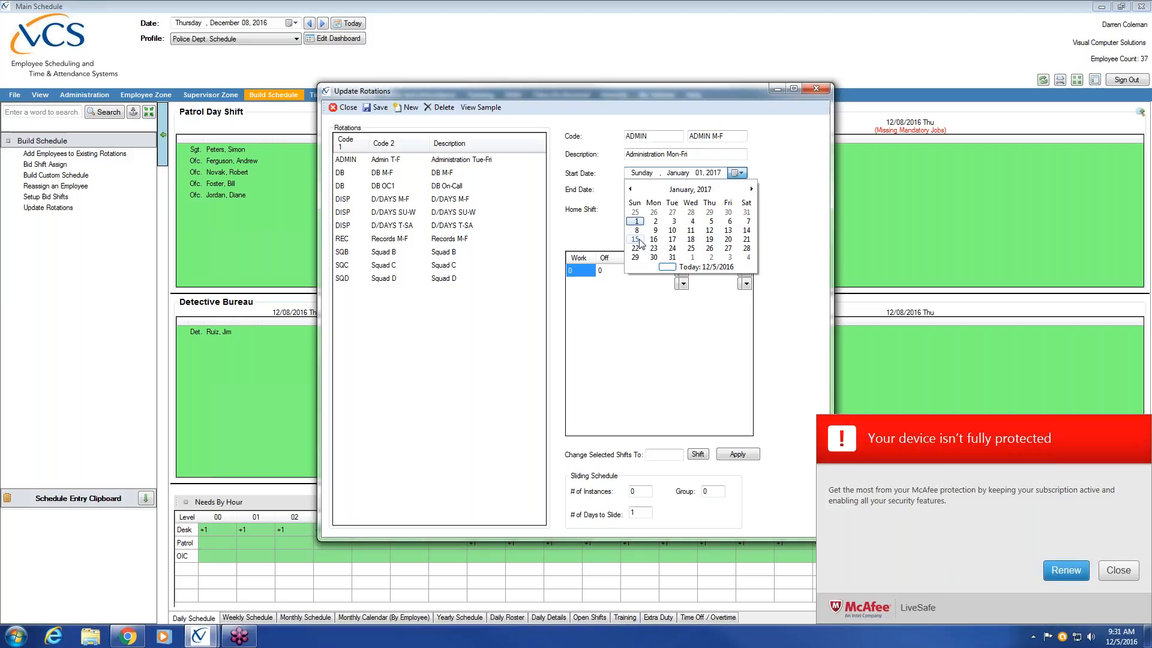
click(1119, 570)
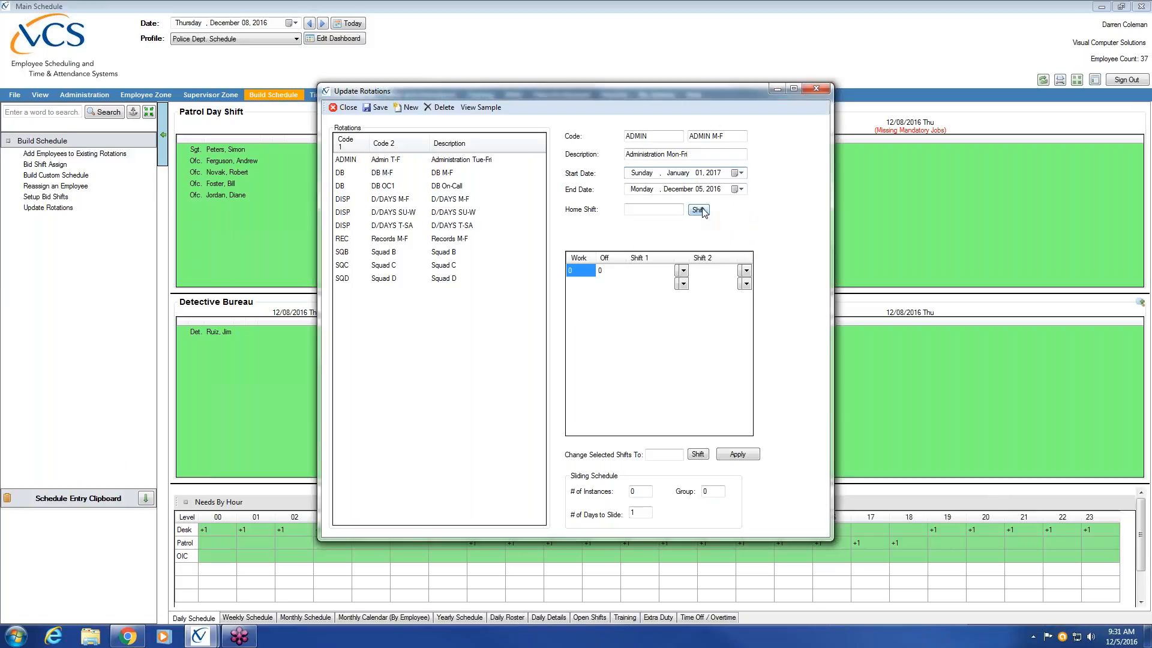
click(738, 172)
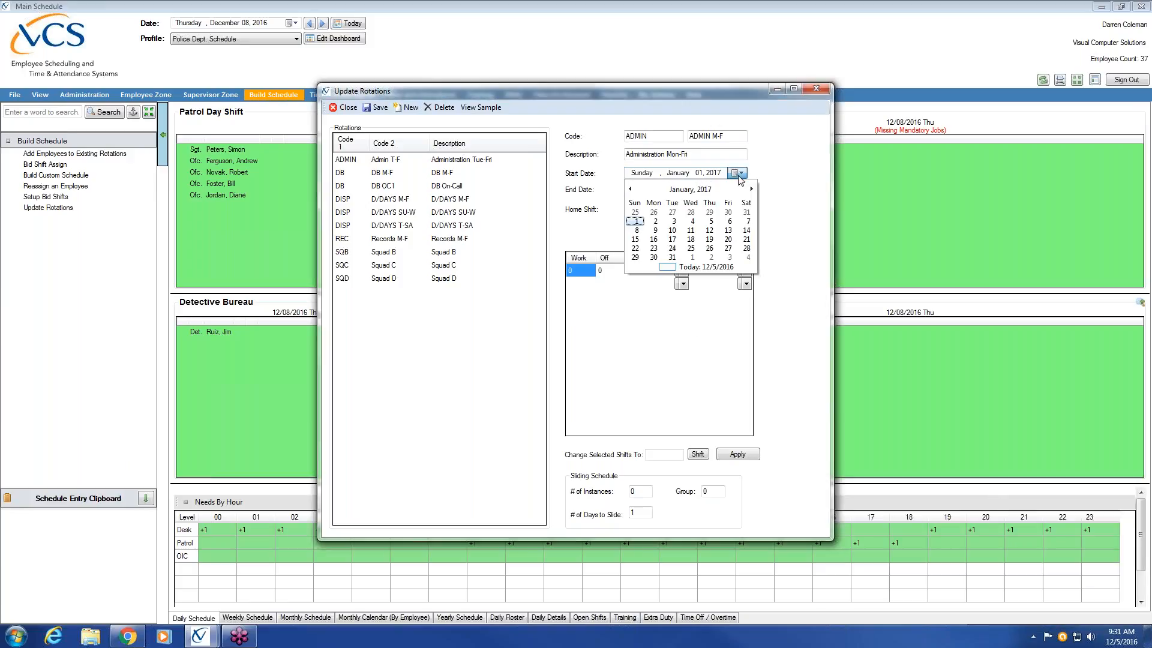
click(653, 238)
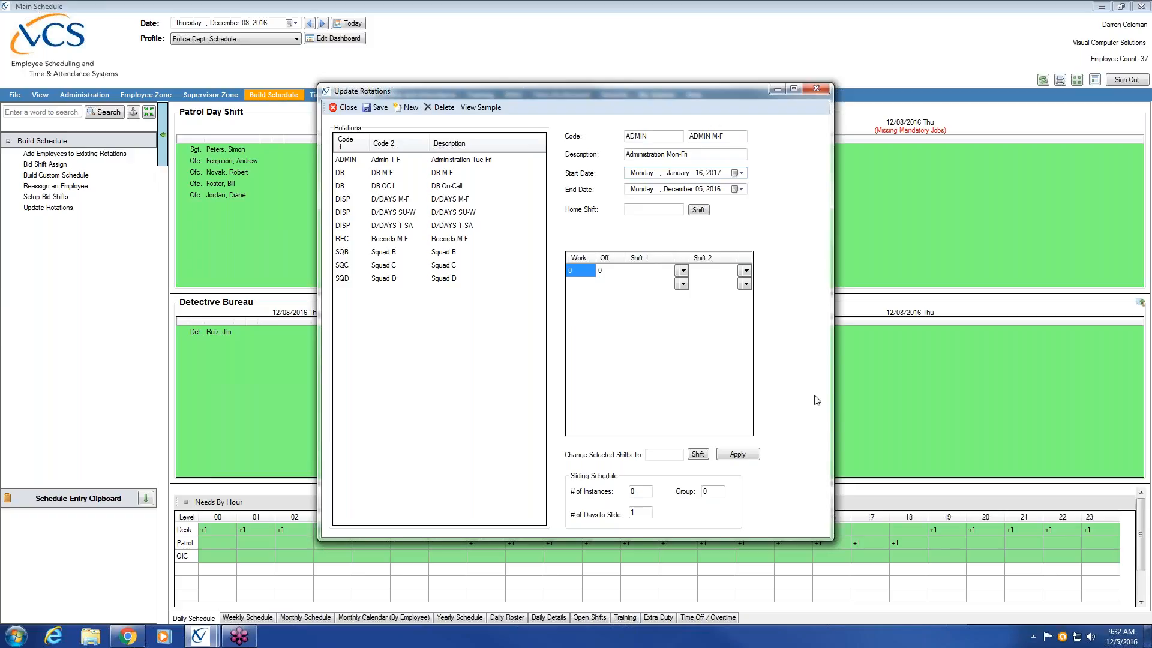
Step: Set the rotation's end date to December 31, 2020
click(679, 190)
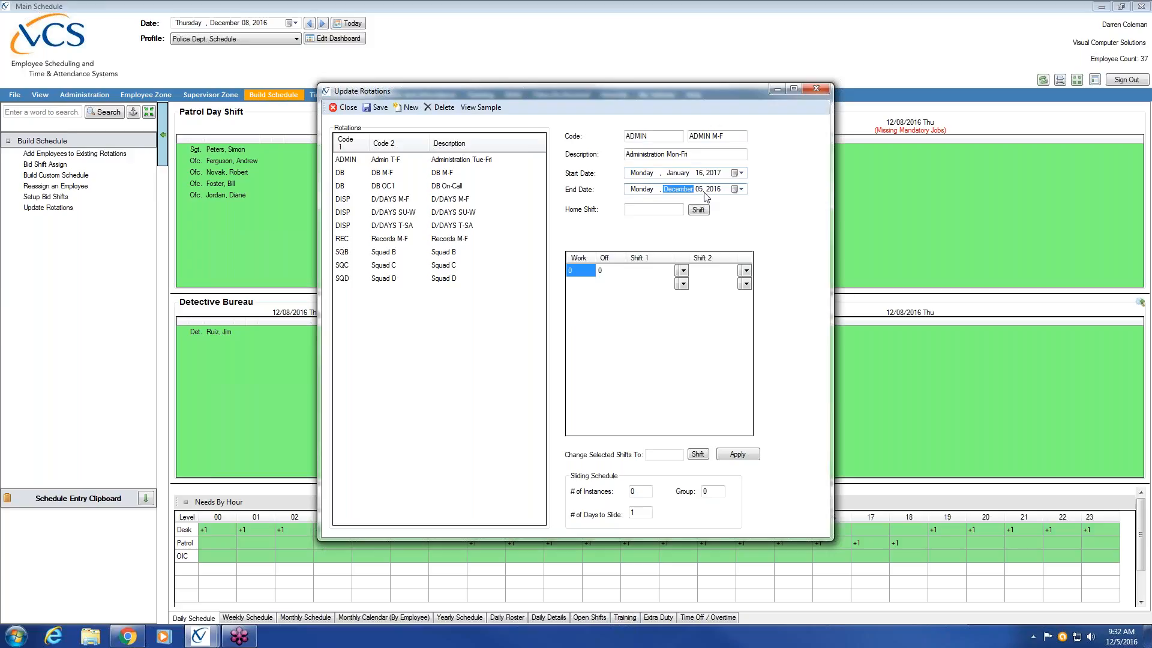
click(700, 190)
text(31)
click(717, 189)
text(2020)
Step: Define the first pattern line as 5 days on and 2 days off, with Administration as its first shift
click(586, 272)
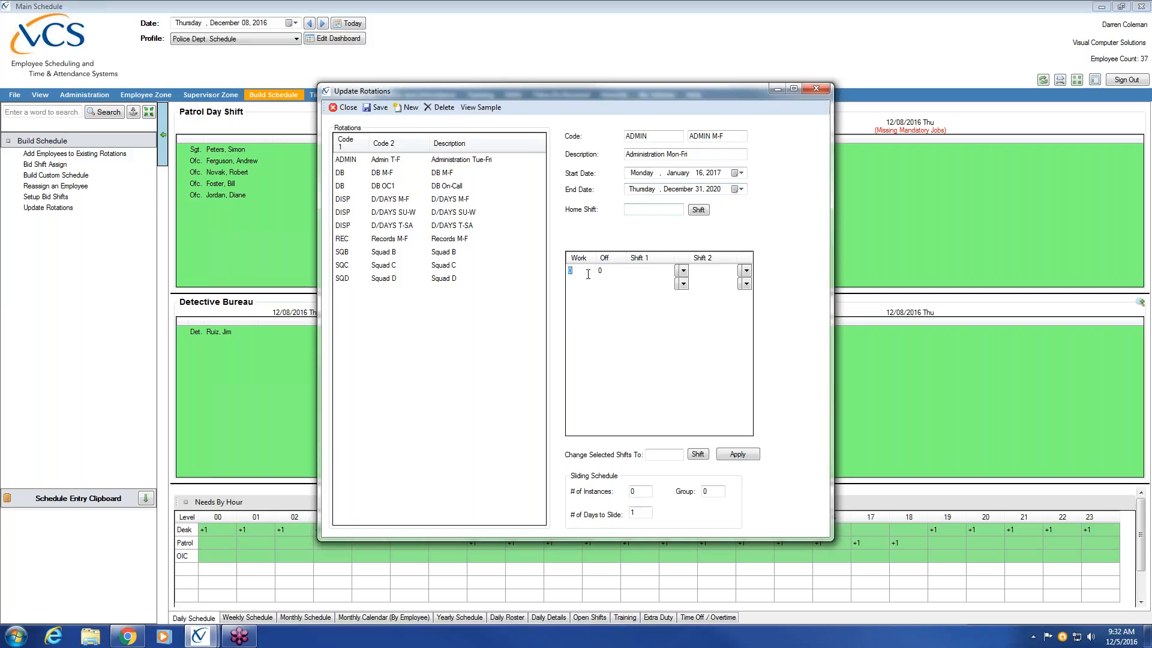
text(5)
click(600, 271)
text(2)
click(684, 271)
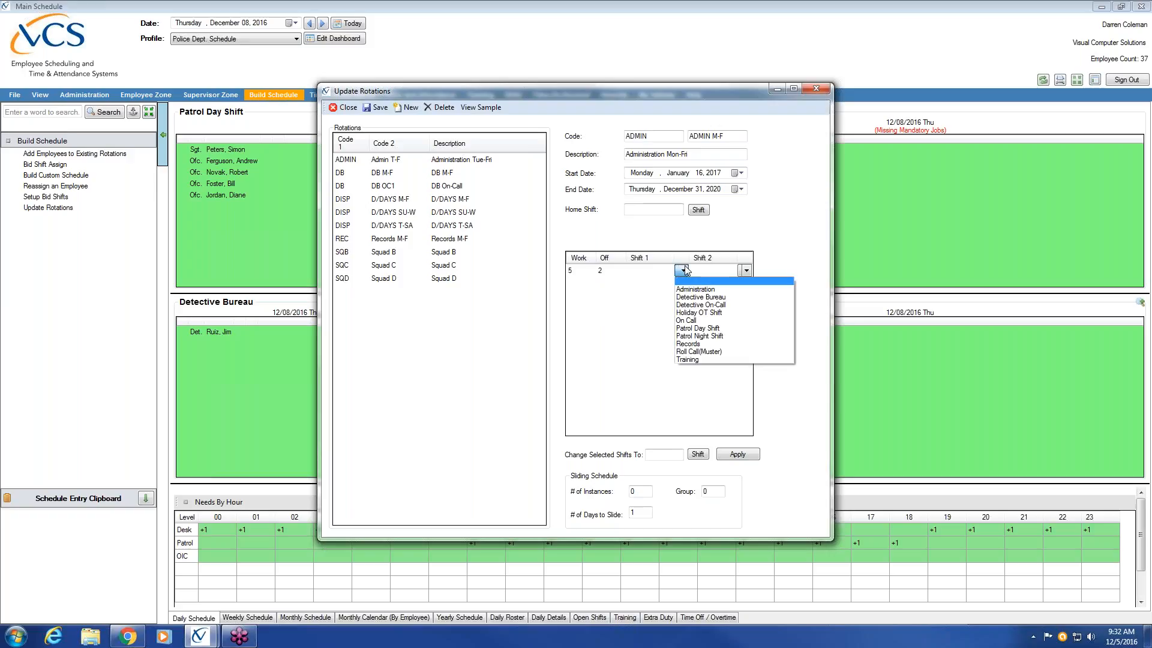
click(714, 290)
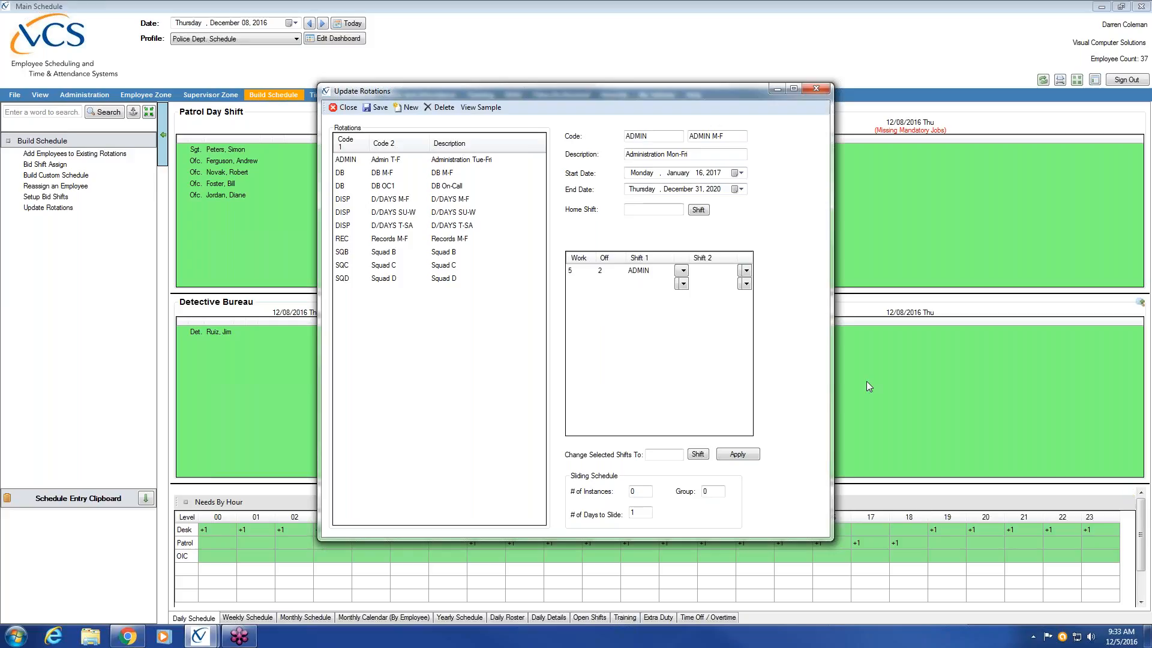
Step: Open the sample calendar of the Administration Mon-Fri rotation and view its 2017 work days
click(481, 108)
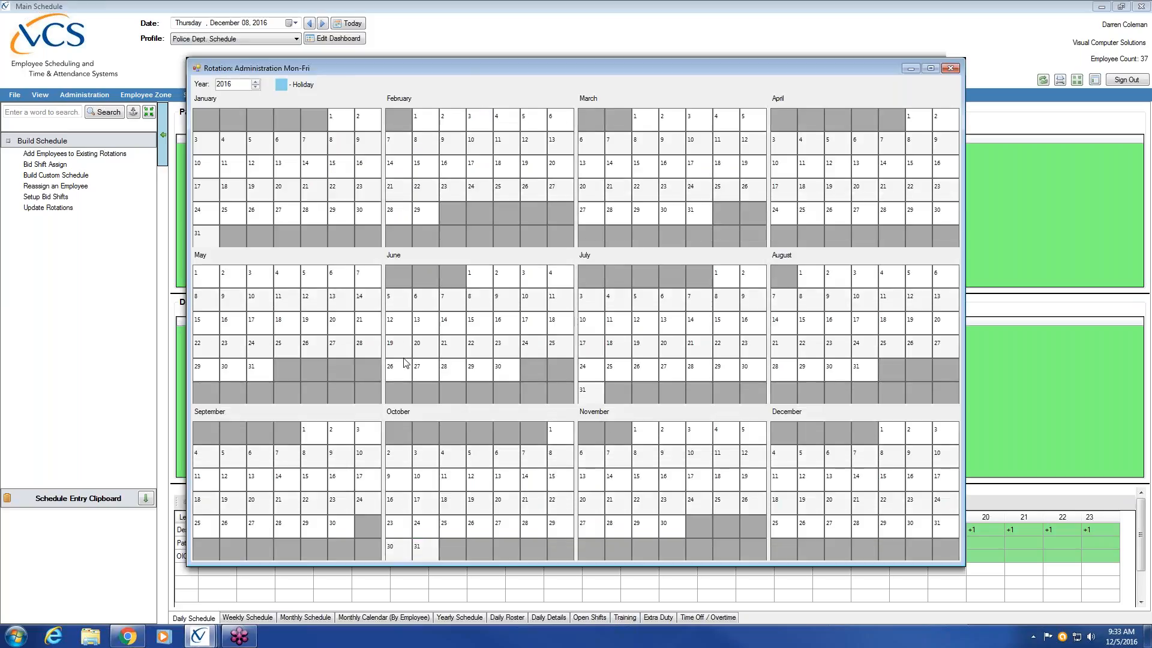
click(255, 82)
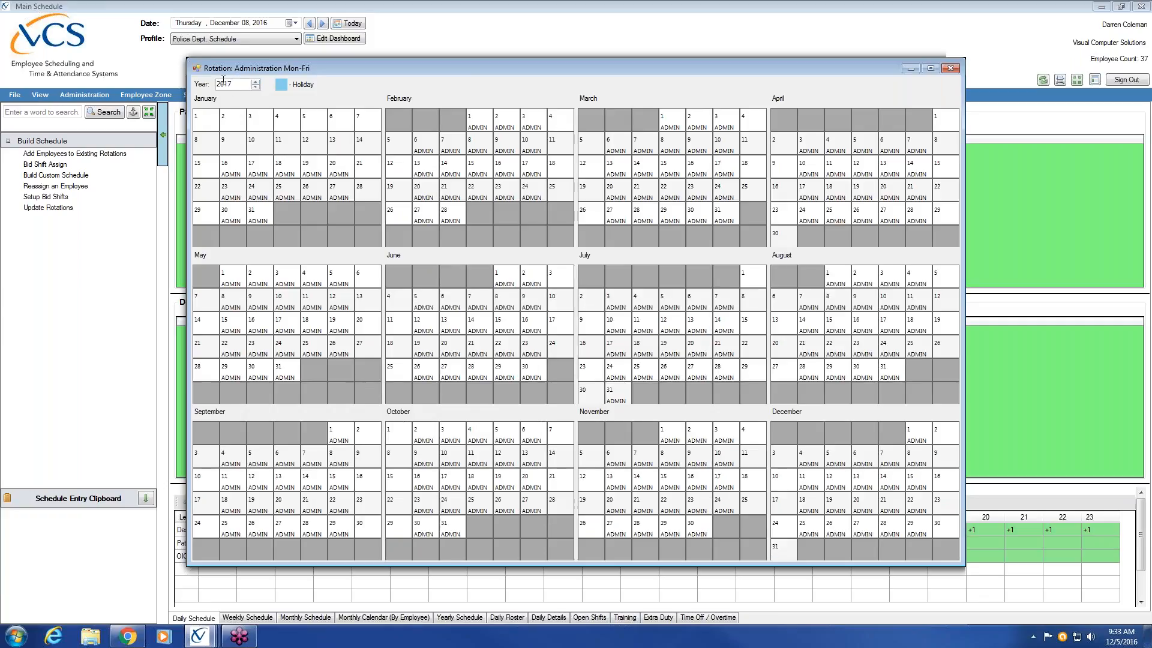
double_click(232, 84)
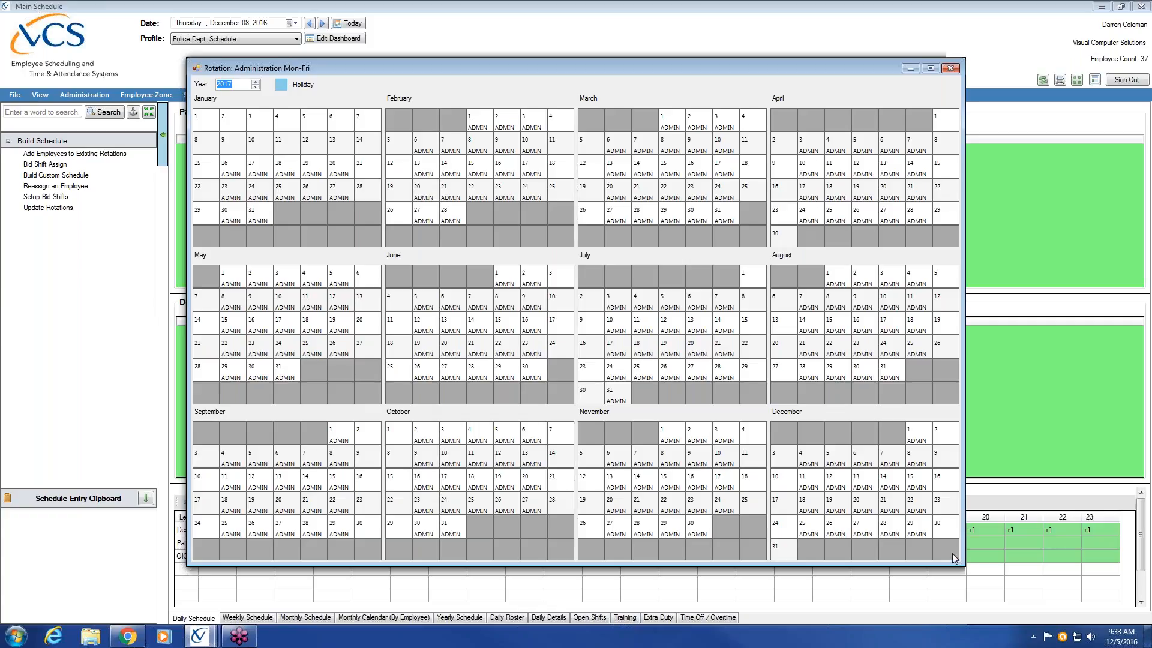
Step: Close the sample calendar, save and build the Administration Mon-Fri rotation, and select it in the rotation list
click(948, 67)
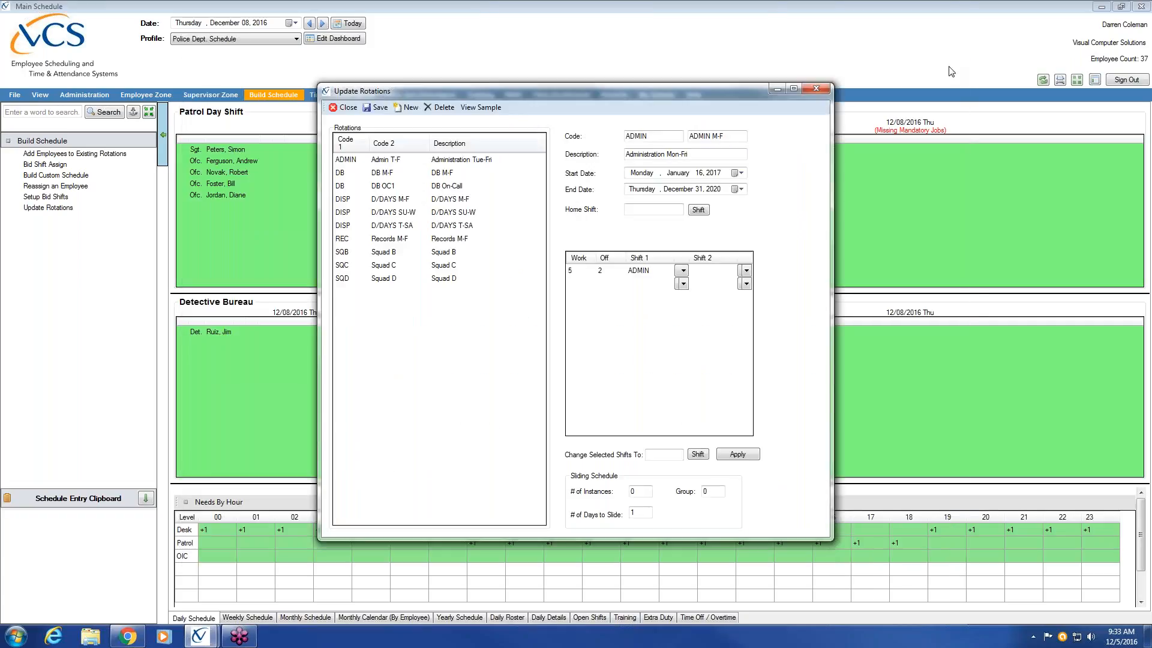
click(378, 108)
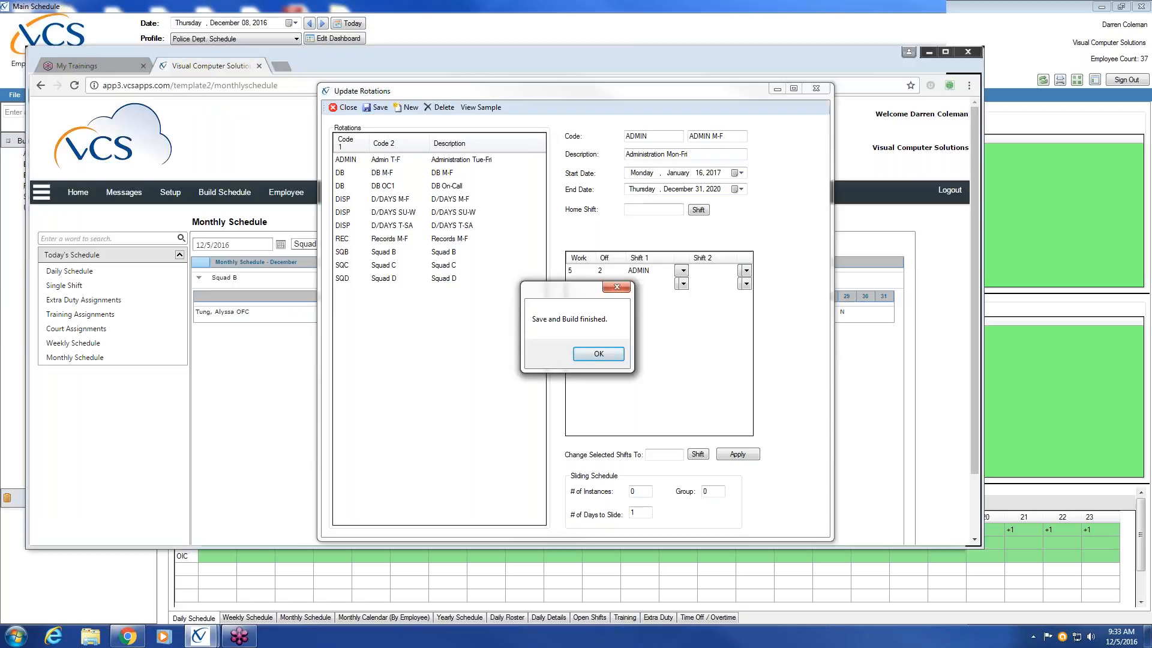
click(610, 355)
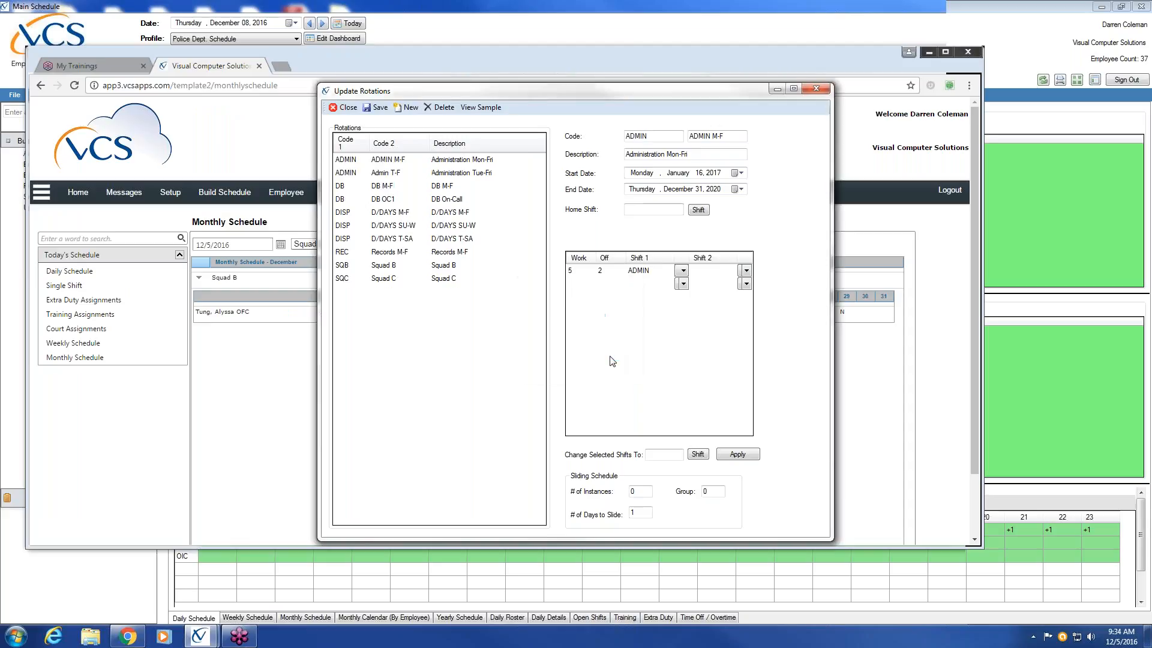
click(441, 162)
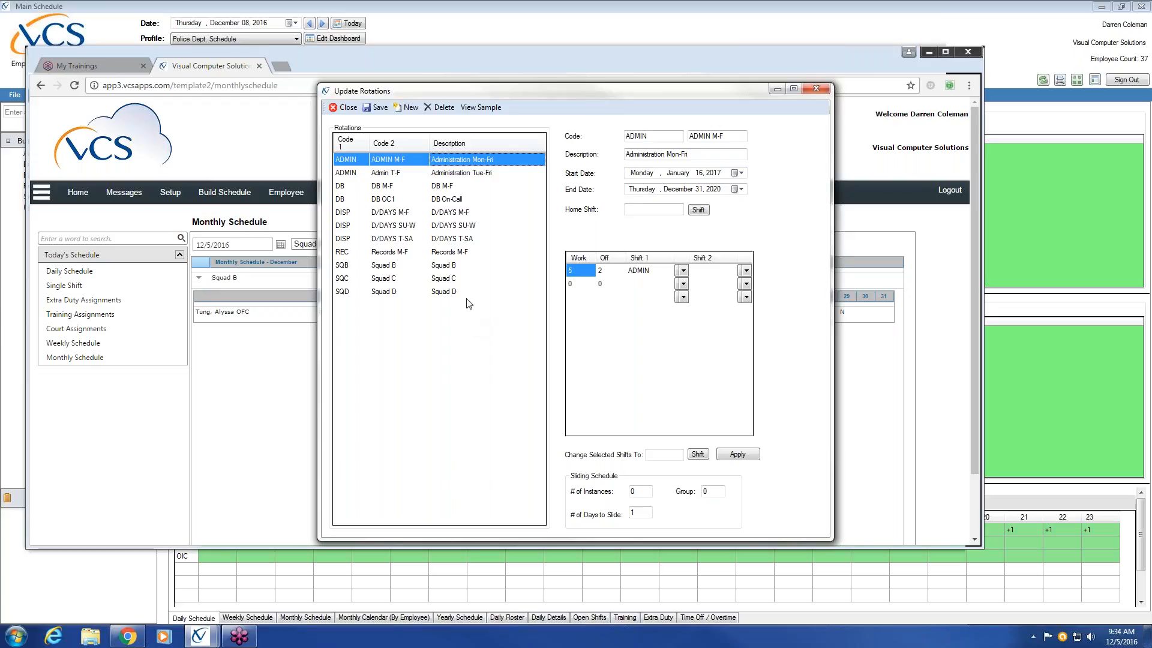
Step: Open the Administration Tue-Fri rotation and examine its work days, off days and first shift
click(409, 172)
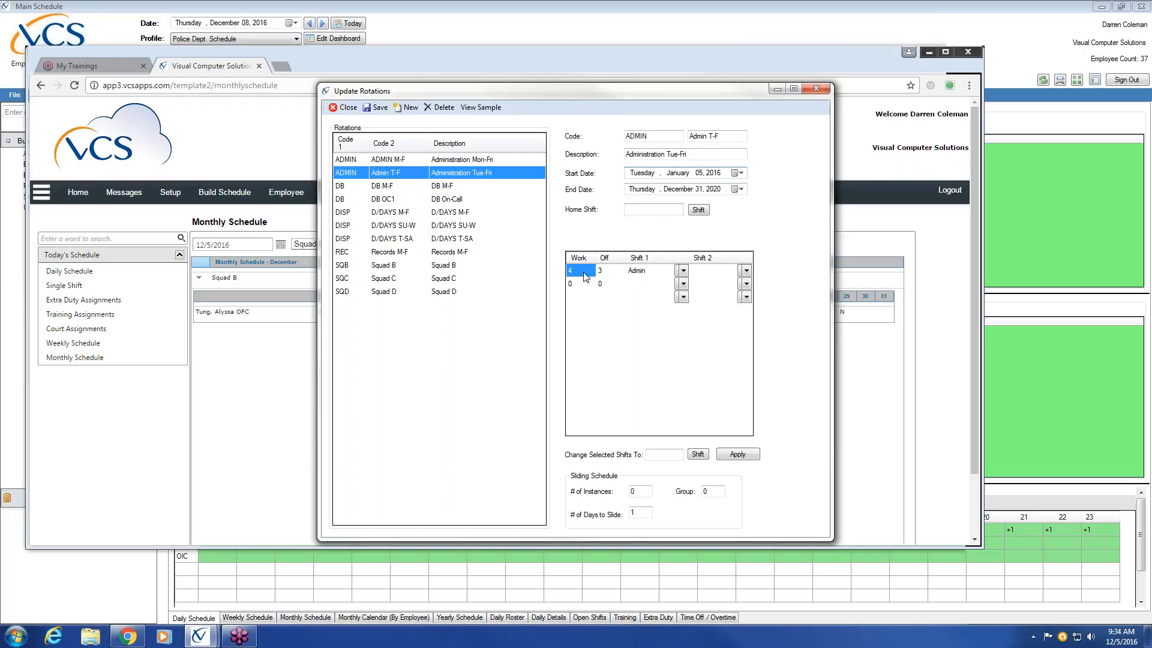
click(606, 273)
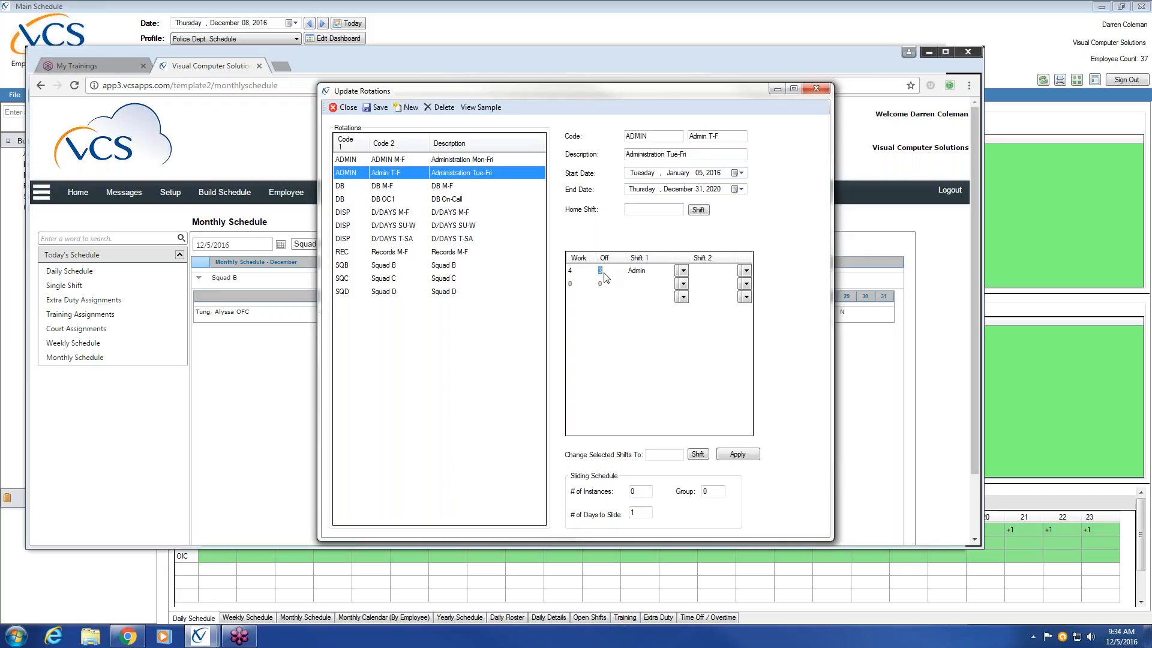
click(643, 271)
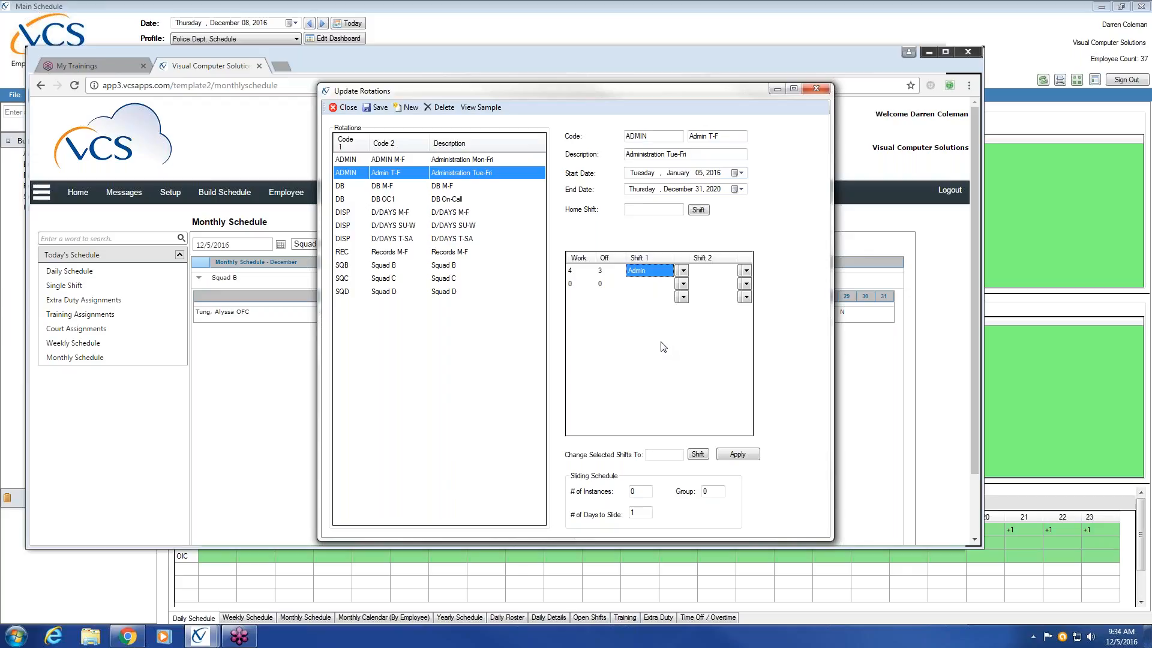
Step: Create a new rotation with the codes SQA and SQUAD A and the description Squad A
click(417, 114)
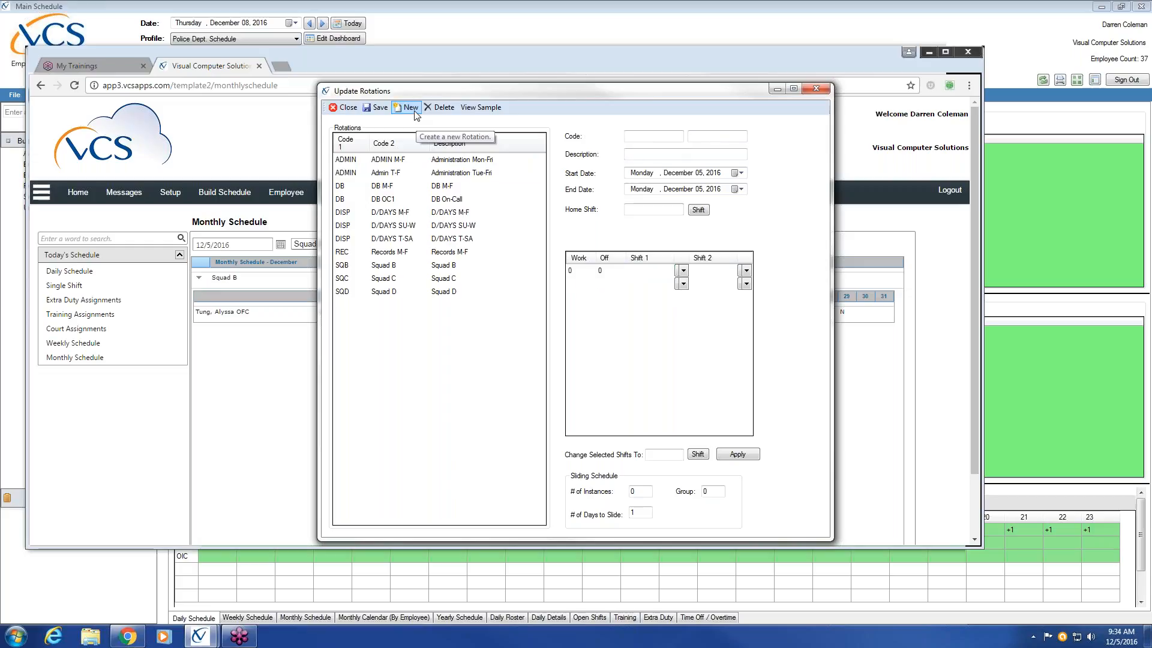
click(653, 136)
text(SQA)
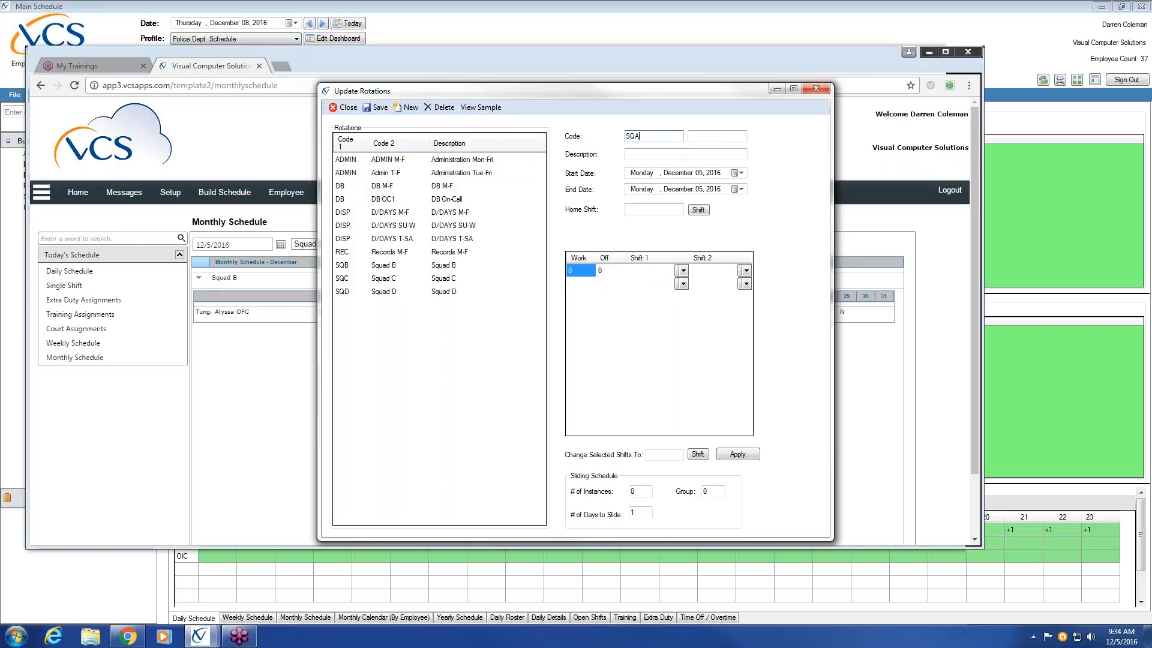
key(Tab)
text(SQUAD A)
drag(719, 136, 689, 137)
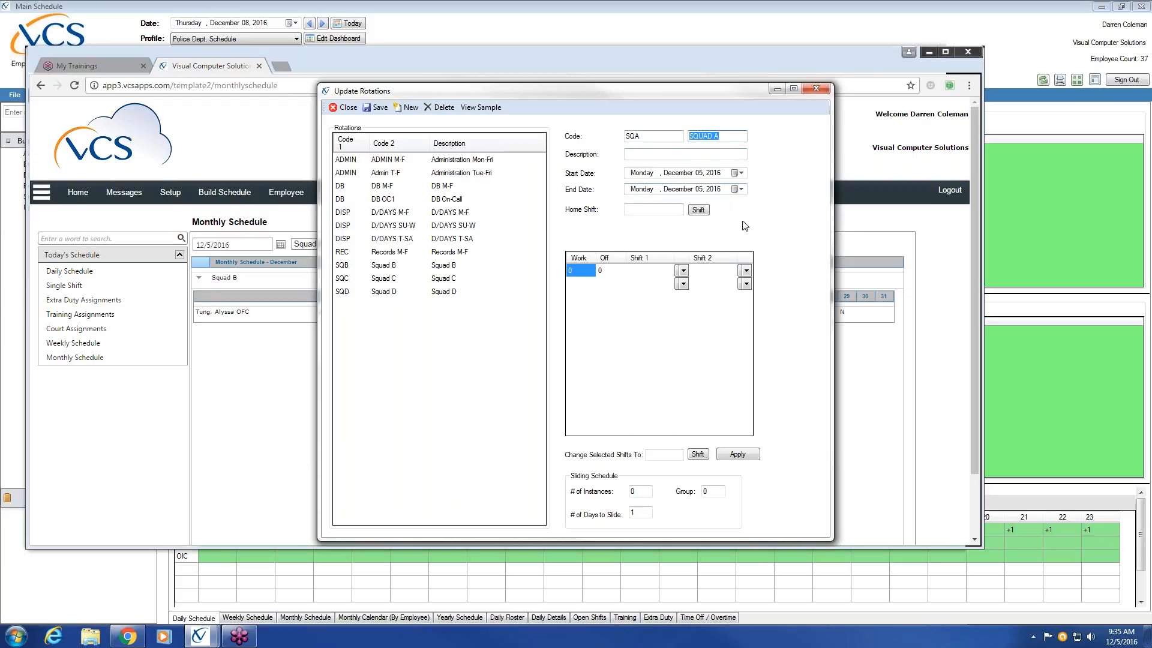
click(1143, 474)
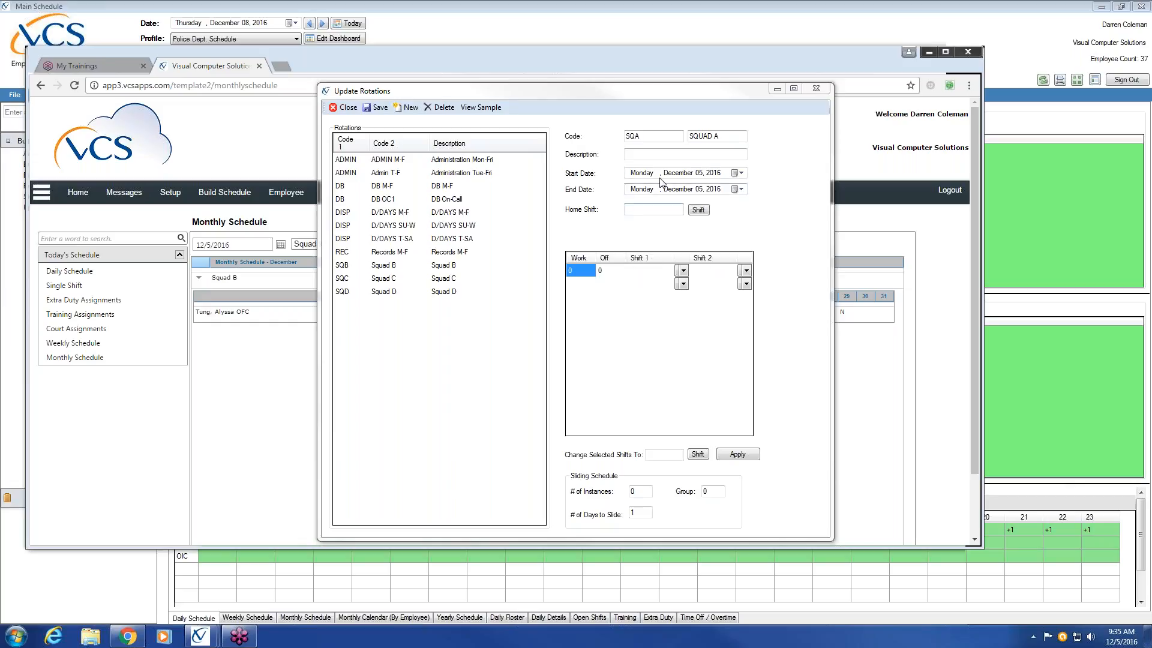
click(666, 155)
text(Squad A)
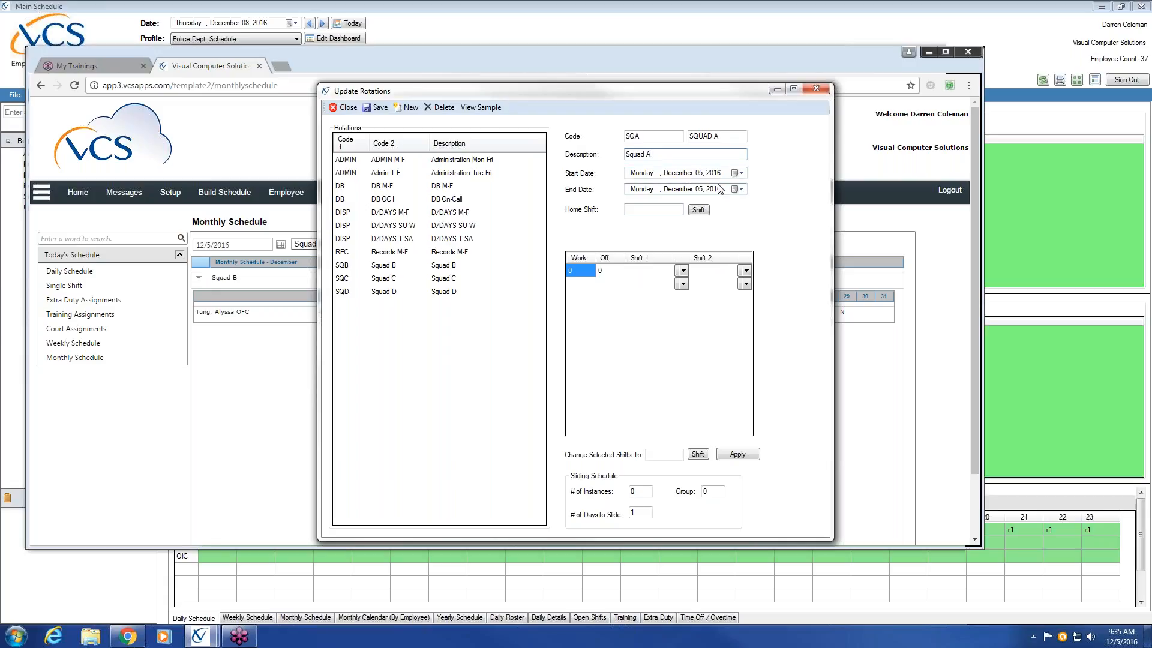
Step: Set the Squad A rotation's start date to Monday, January 16, 2017 and its end date to December 31, 2020
click(742, 173)
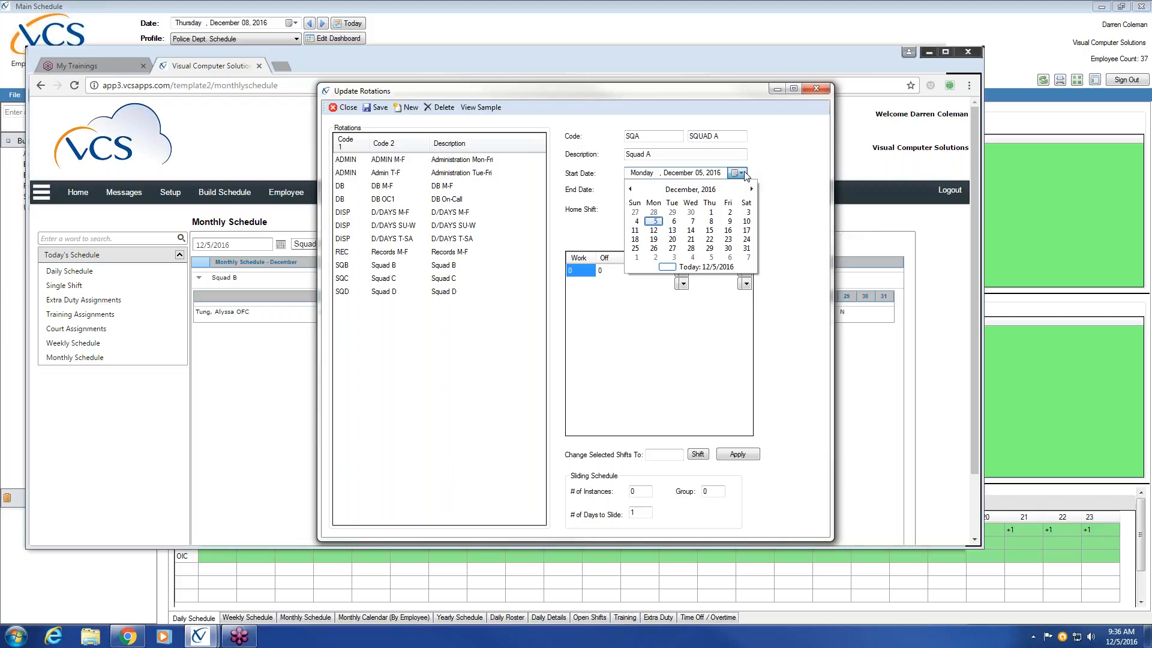
click(752, 189)
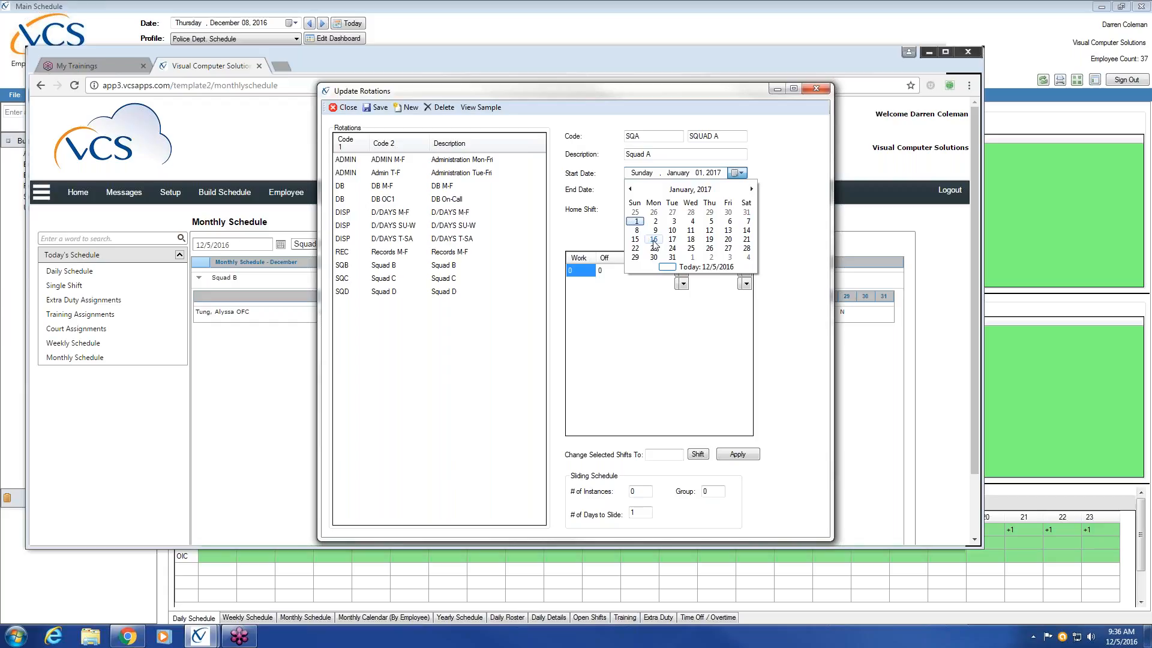
click(653, 240)
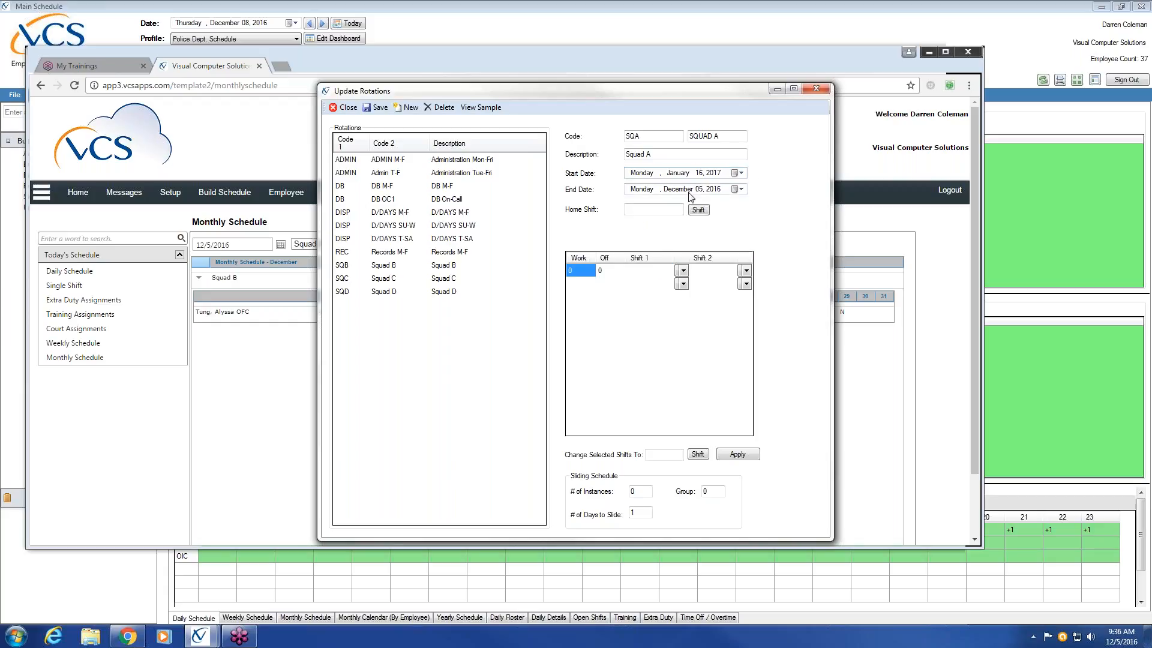
click(680, 190)
click(700, 189)
text(31)
click(719, 191)
text(2020)
Step: Define the first pattern line as 4 days on and 4 days off, with Patrol Day Shift as its first shift
click(579, 270)
text(4)
click(602, 271)
text(4)
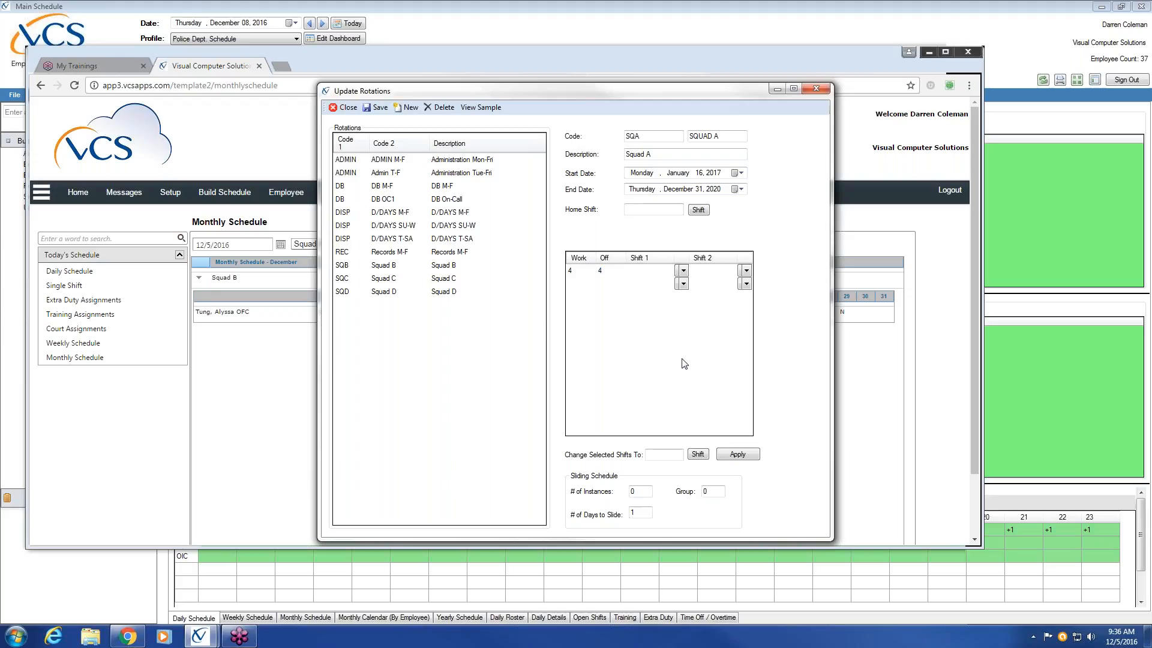
click(682, 270)
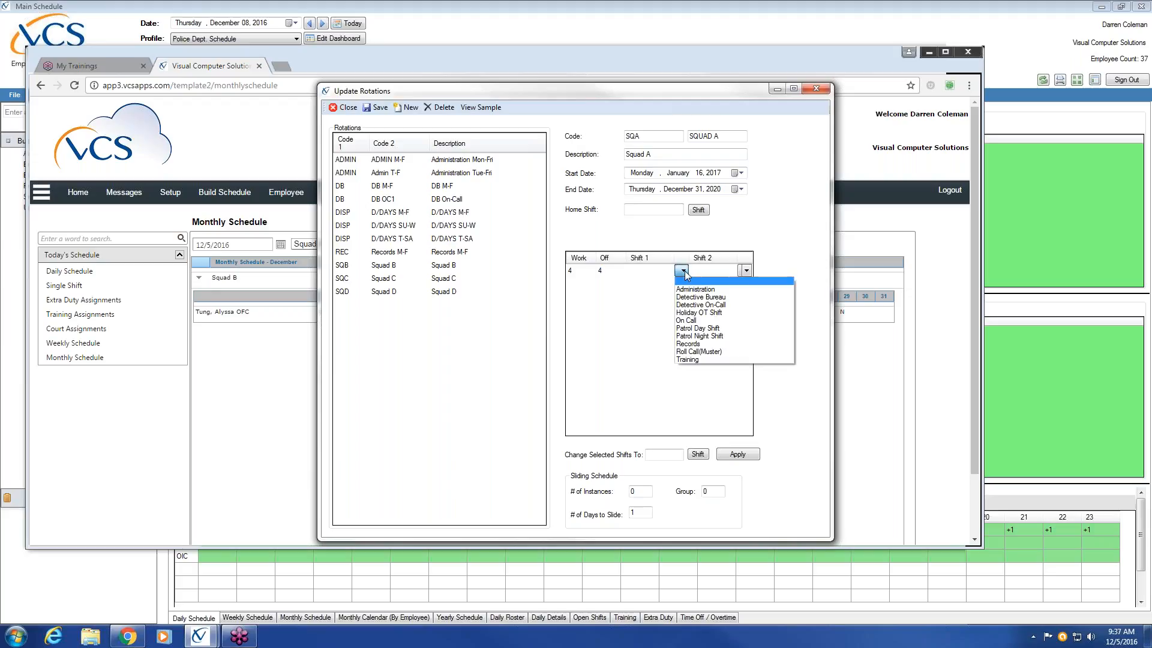
click(725, 329)
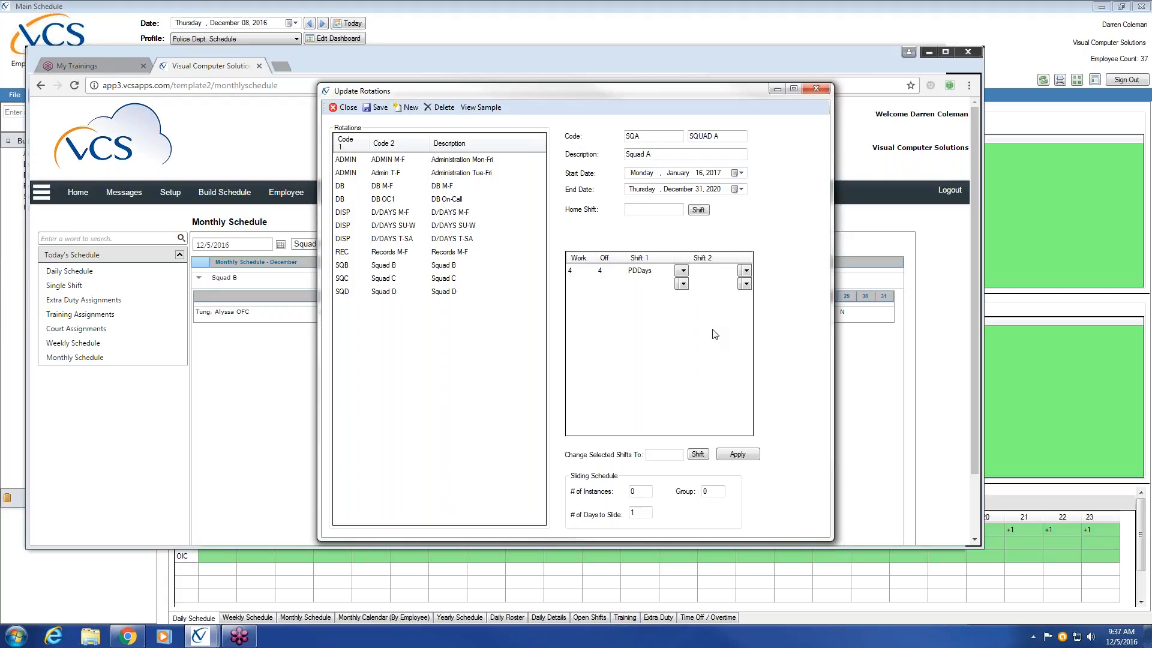
Step: Add a second pattern line of 4 days on and 4 days off on the Patrol Day Shift
click(573, 284)
text(4)
key(Tab)
text(4)
click(683, 284)
click(701, 345)
Step: Add a third pattern line of 4 days on and 4 days off on the Patrol Day Shift
click(570, 296)
text(4)
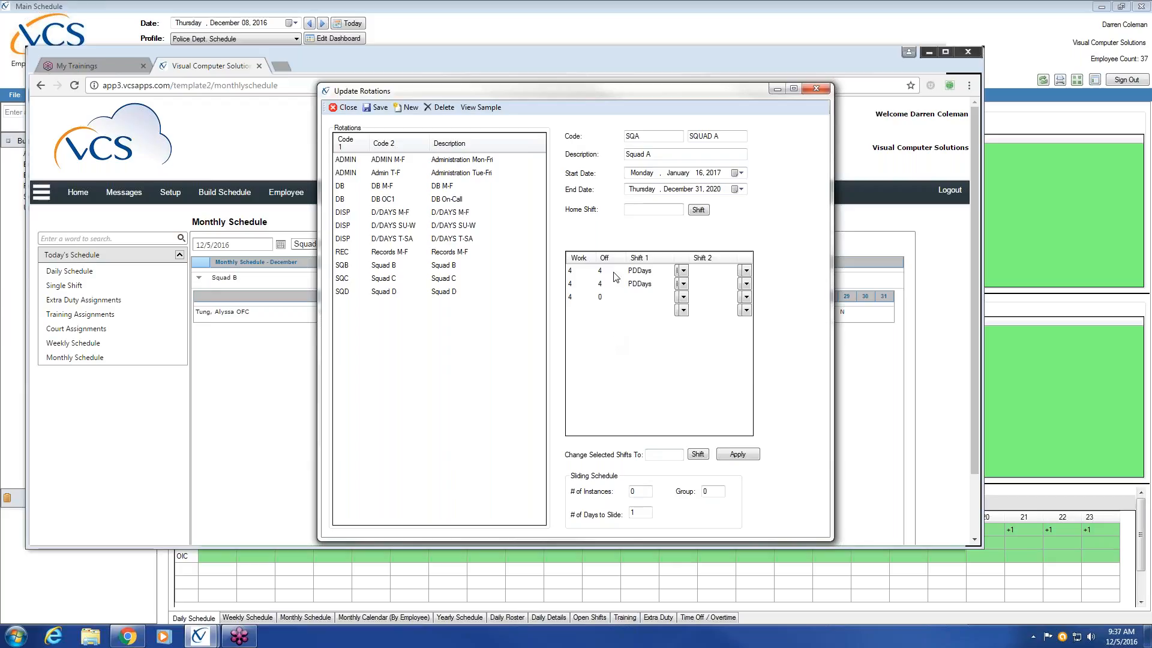
click(601, 297)
text(4)
click(683, 296)
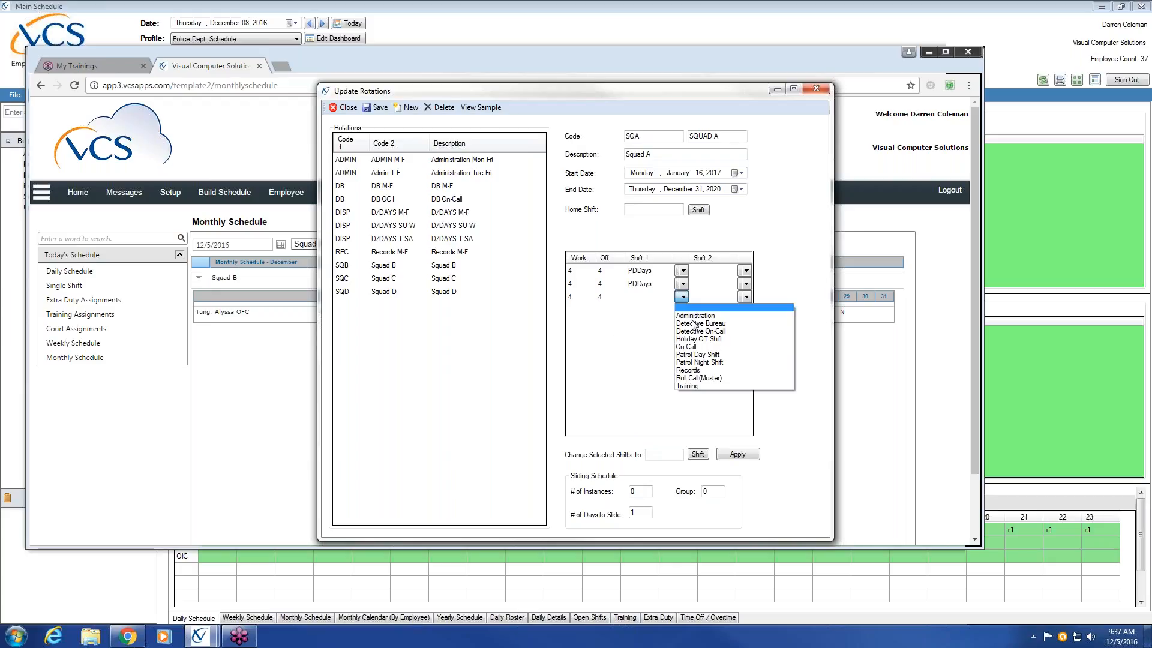
click(712, 356)
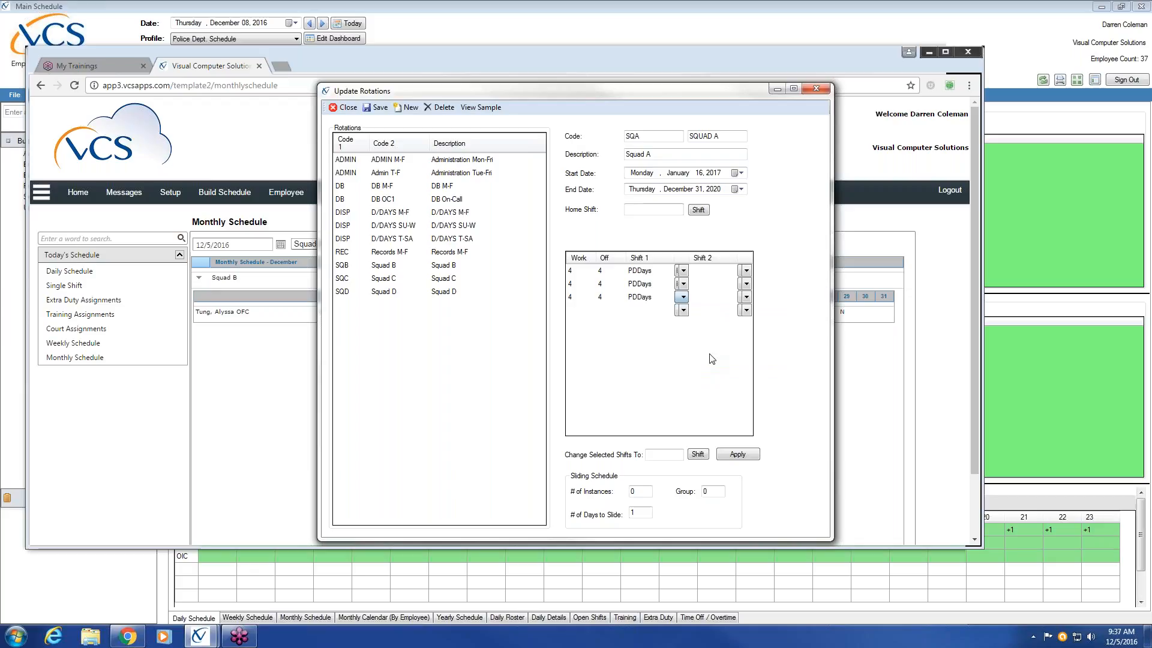
Step: Add a fourth pattern line of 4 days on and 4 days off on the Patrol Day Shift
click(571, 312)
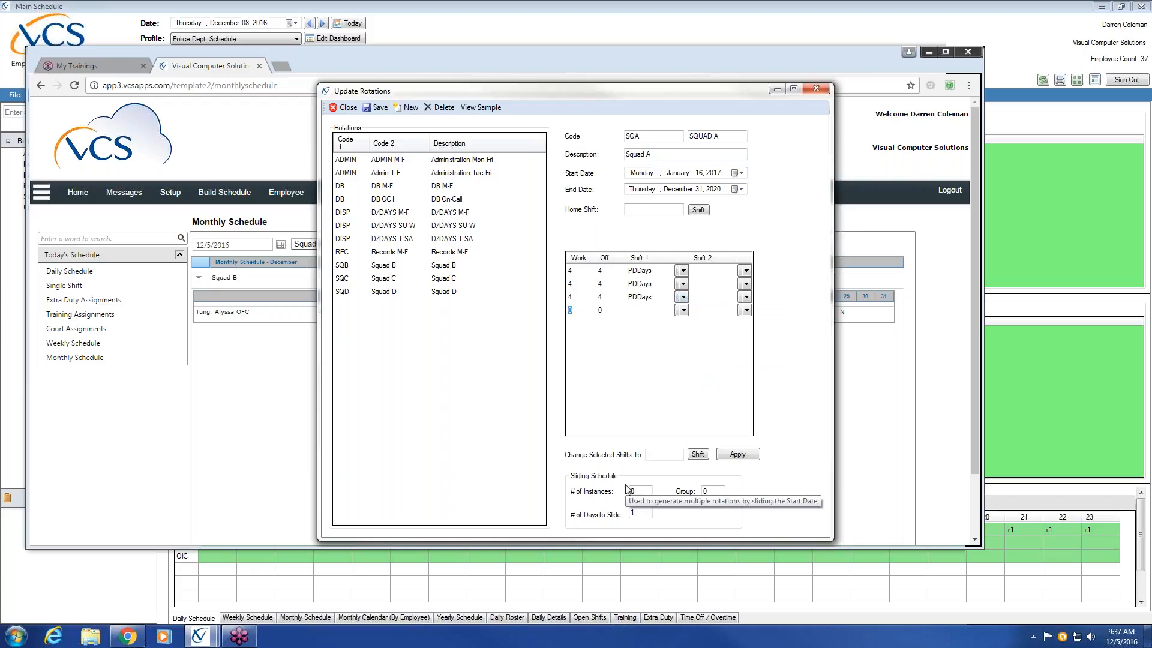
click(570, 270)
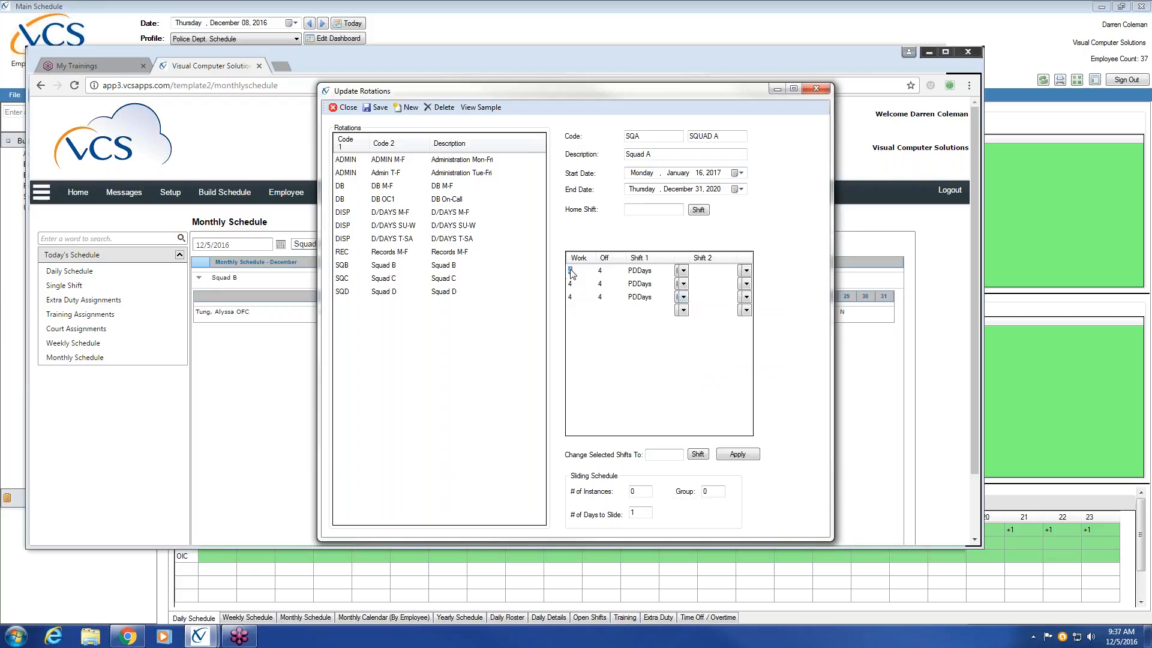
click(570, 285)
click(570, 297)
click(574, 313)
text(4)
click(600, 310)
text(4)
click(682, 310)
click(729, 367)
Step: View the 2017 sample calendar of the Squad A rotation with its day-shift lines, and close it
click(491, 109)
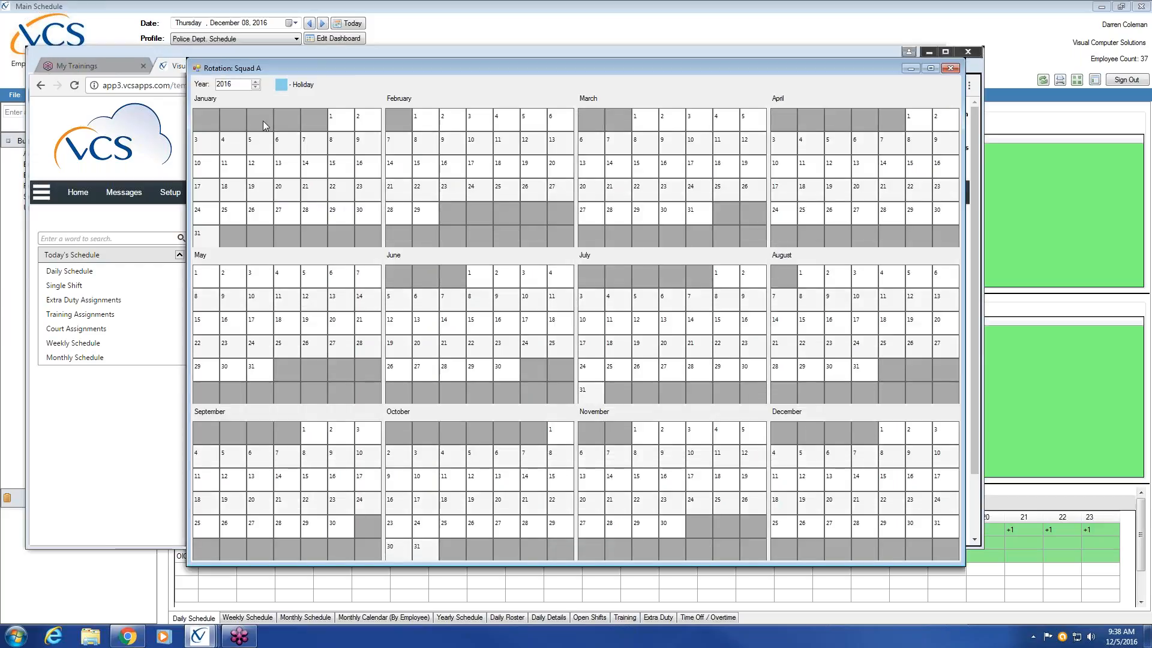
click(255, 83)
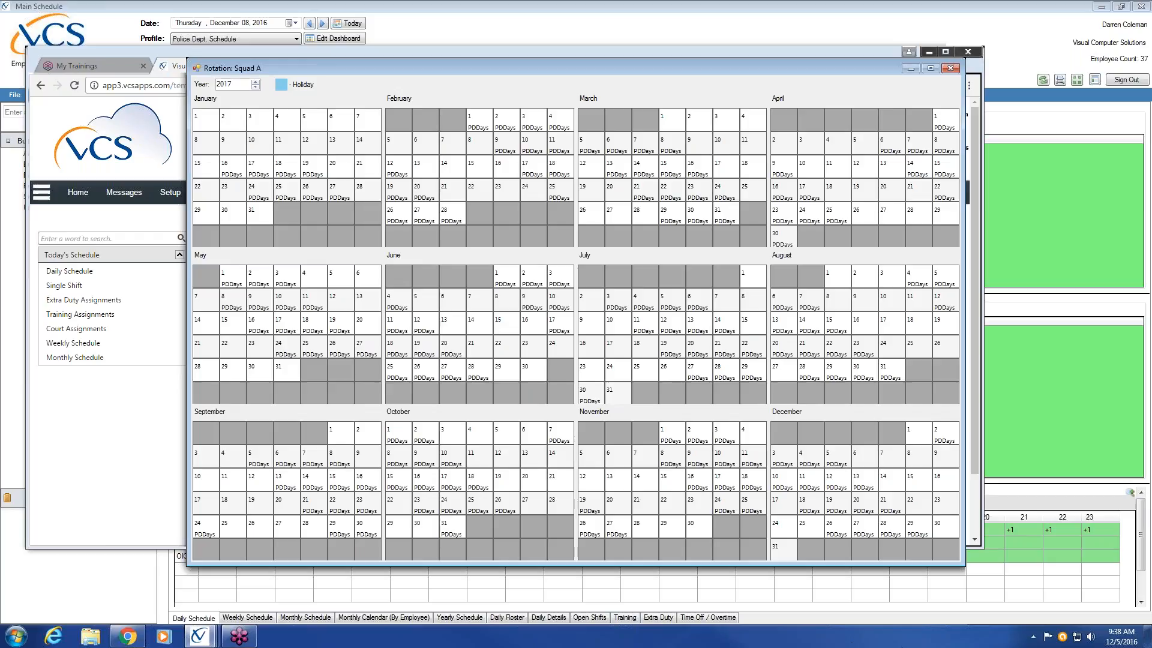
click(950, 68)
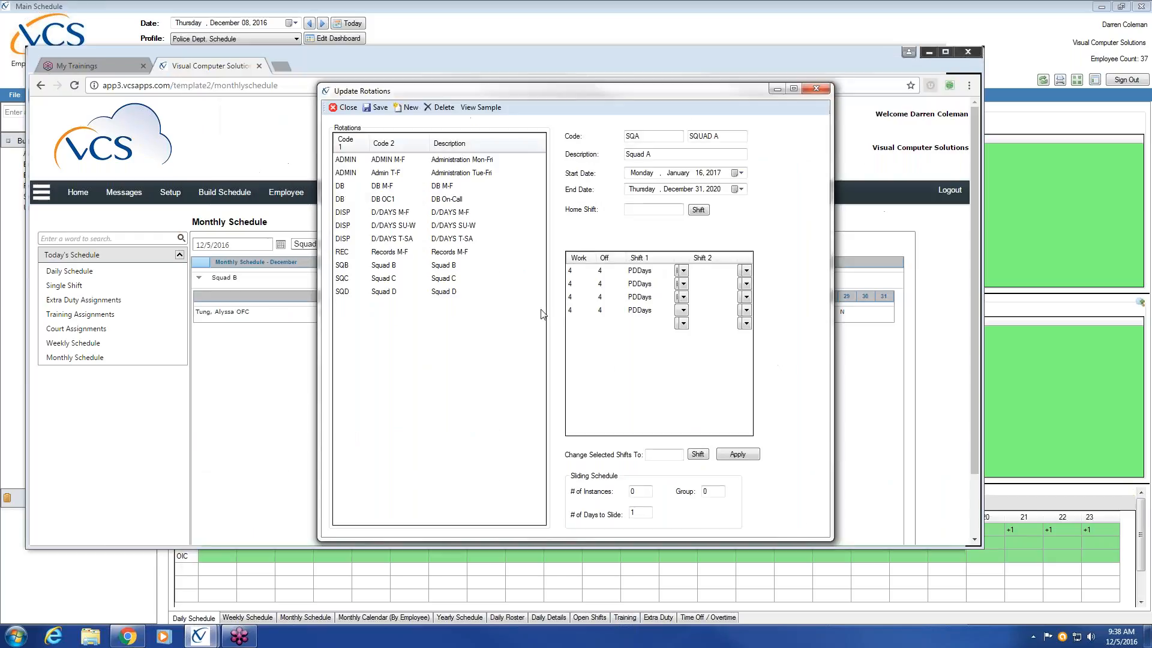
Step: Add a fifth to eighth pattern line, each with 4 days on and 4 days off
click(601, 273)
click(571, 326)
text(4)
click(600, 323)
text(4)
click(577, 336)
text(4)
click(602, 336)
text(4)
click(571, 350)
text(4)
click(600, 350)
text(4)
click(571, 363)
text(4)
click(600, 363)
text(4)
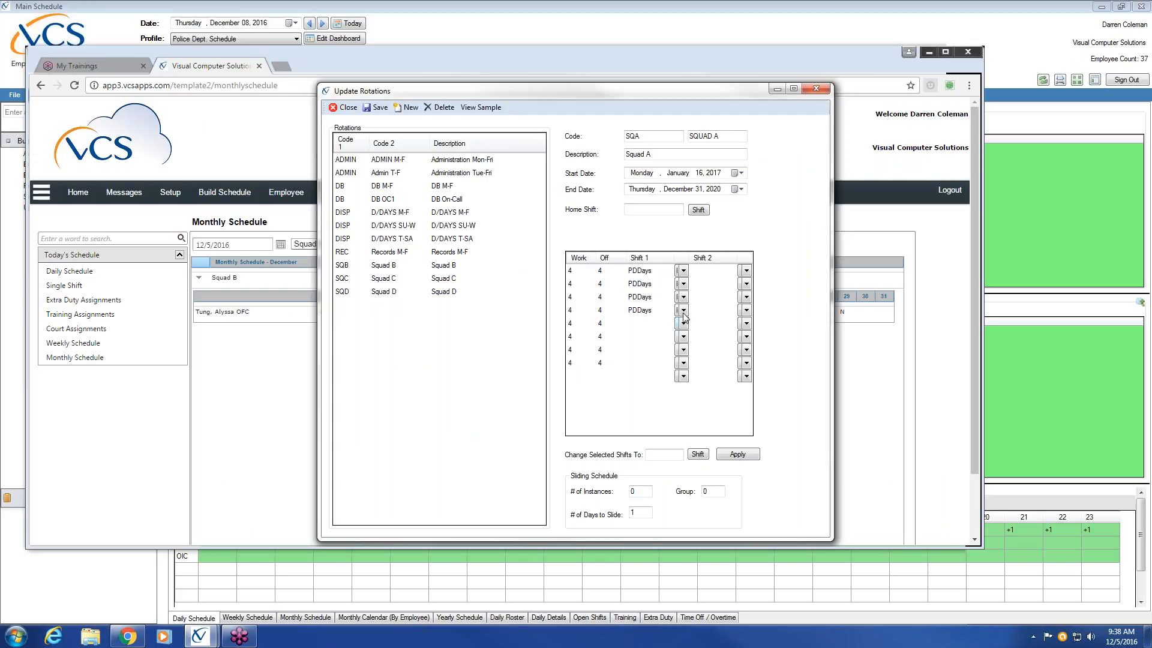
Step: Assign Patrol Night Shift as the first shift of the fifth to eighth pattern lines
click(683, 323)
click(690, 378)
click(683, 336)
click(696, 394)
click(684, 350)
click(696, 408)
click(682, 364)
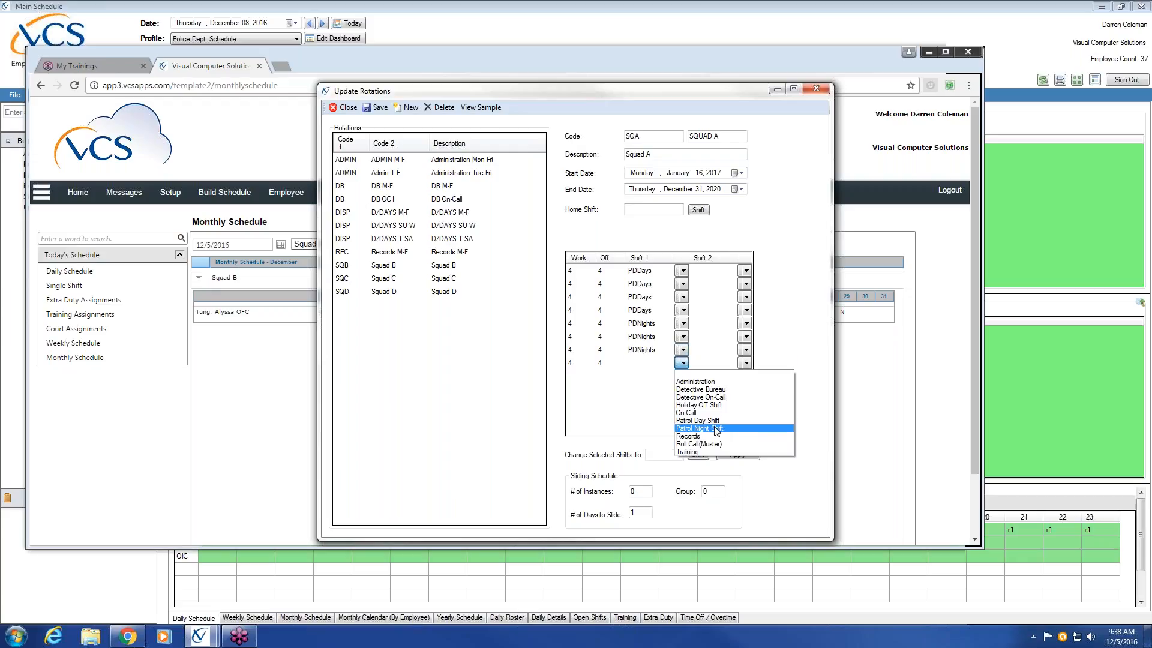
click(716, 429)
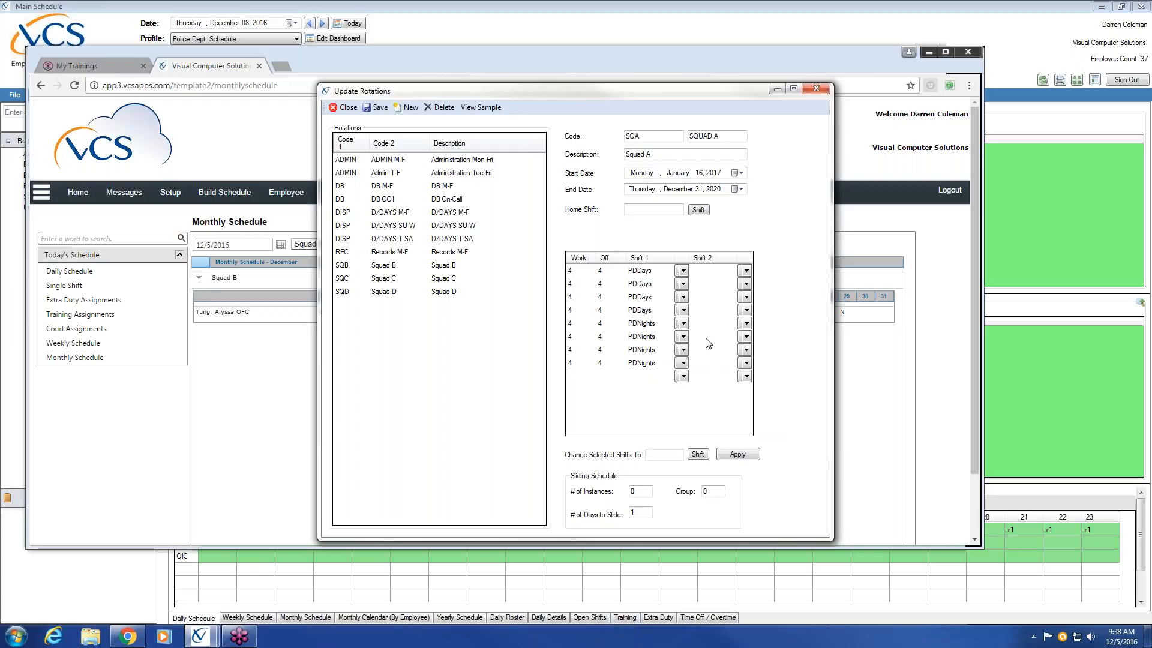
Step: Check how day and night shifts alternate in Squad A's 2017 sample calendar, and close it
click(492, 109)
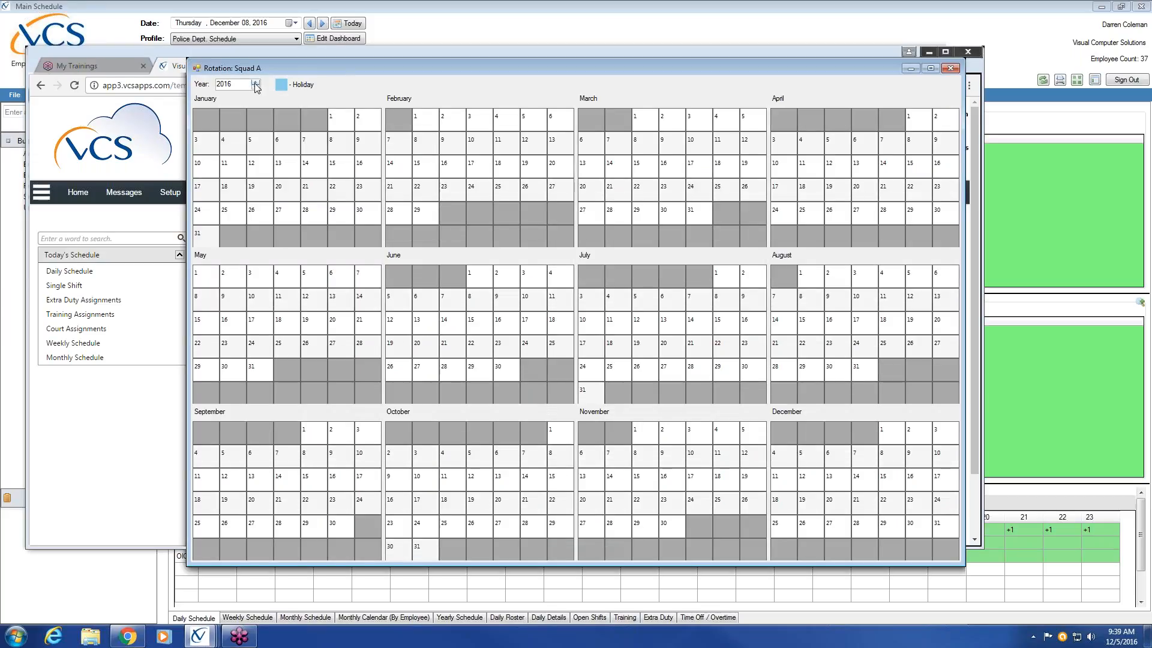
click(255, 83)
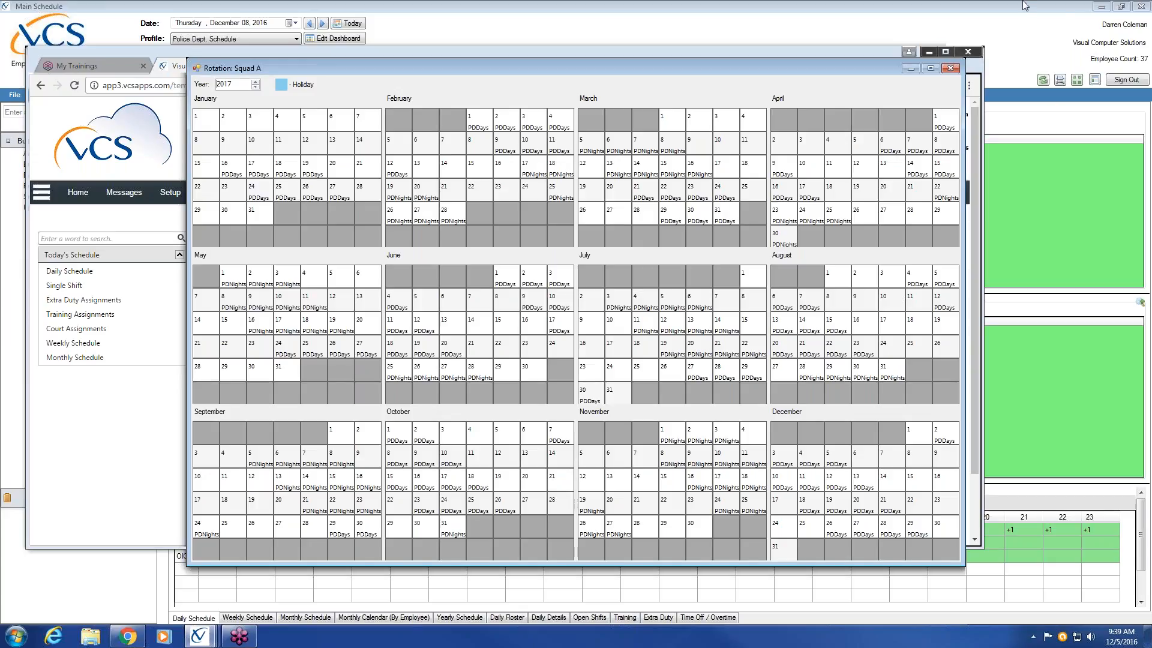
click(950, 69)
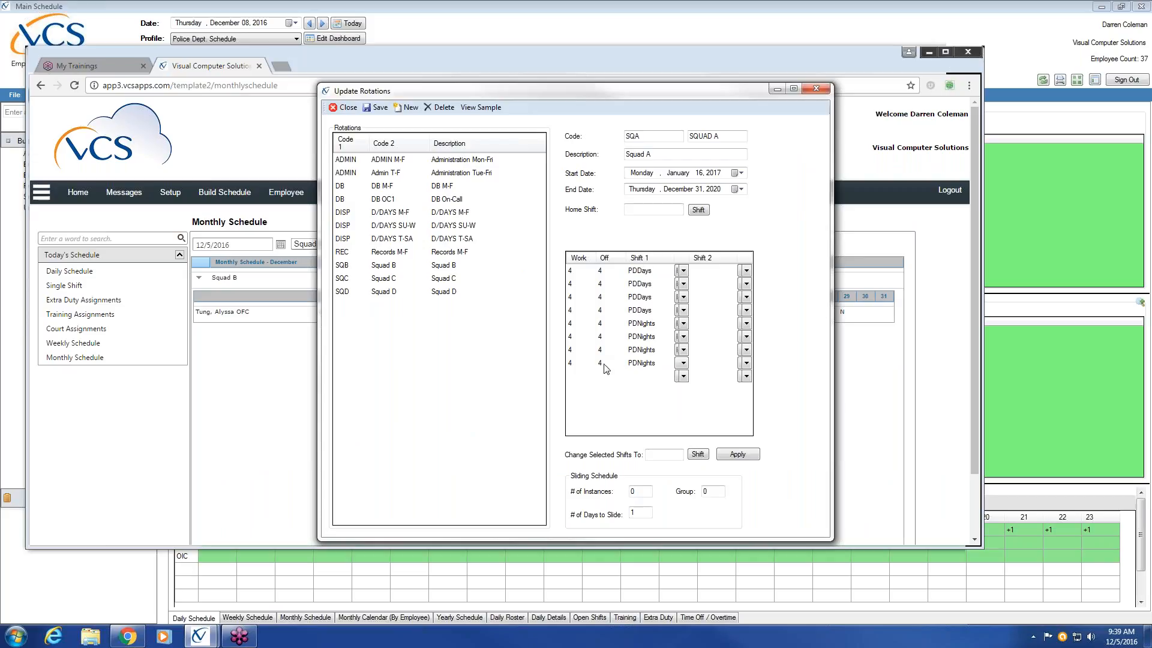
Step: Save and build the Squad A rotation, and open the Squad B rotation's definition
click(386, 114)
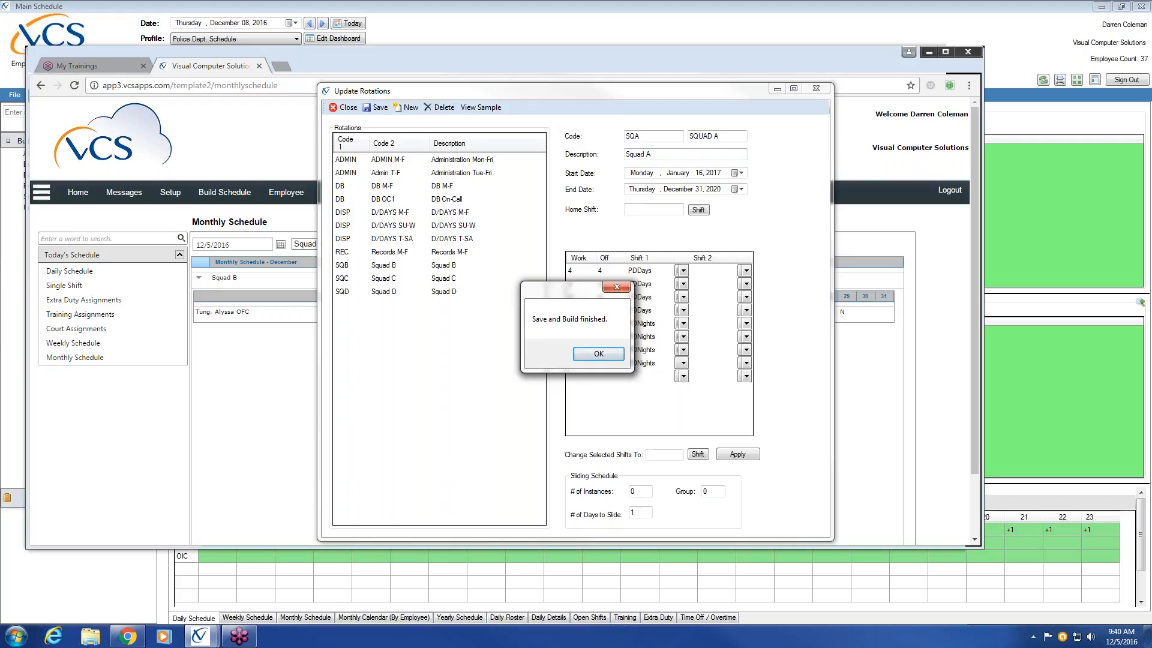
click(598, 355)
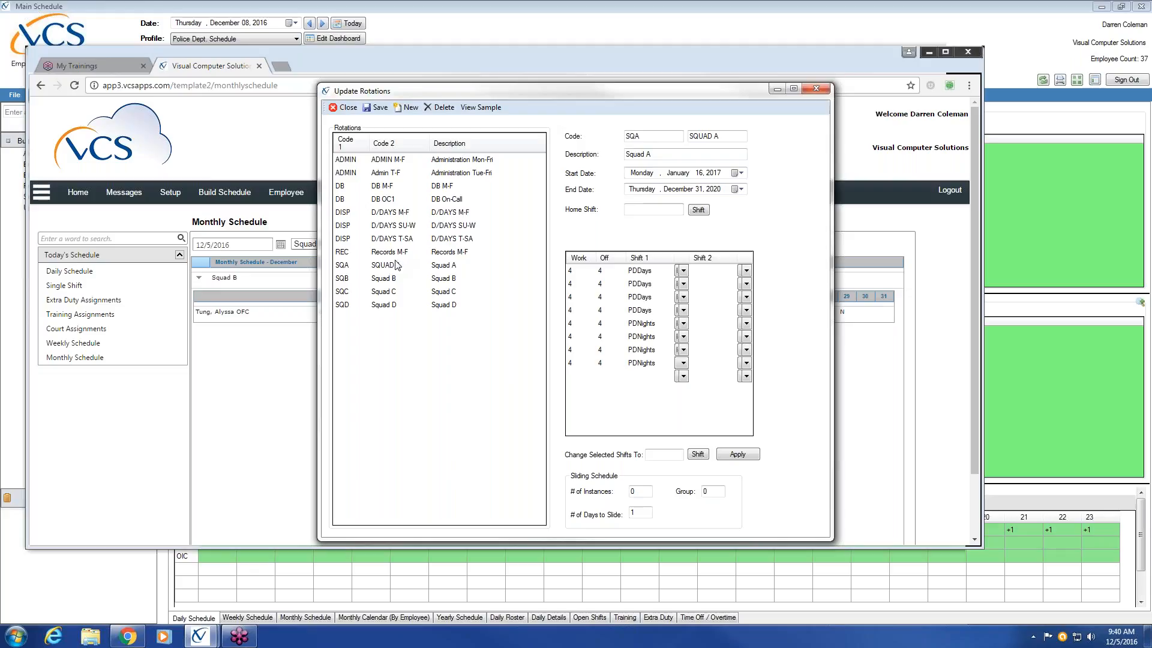
click(435, 278)
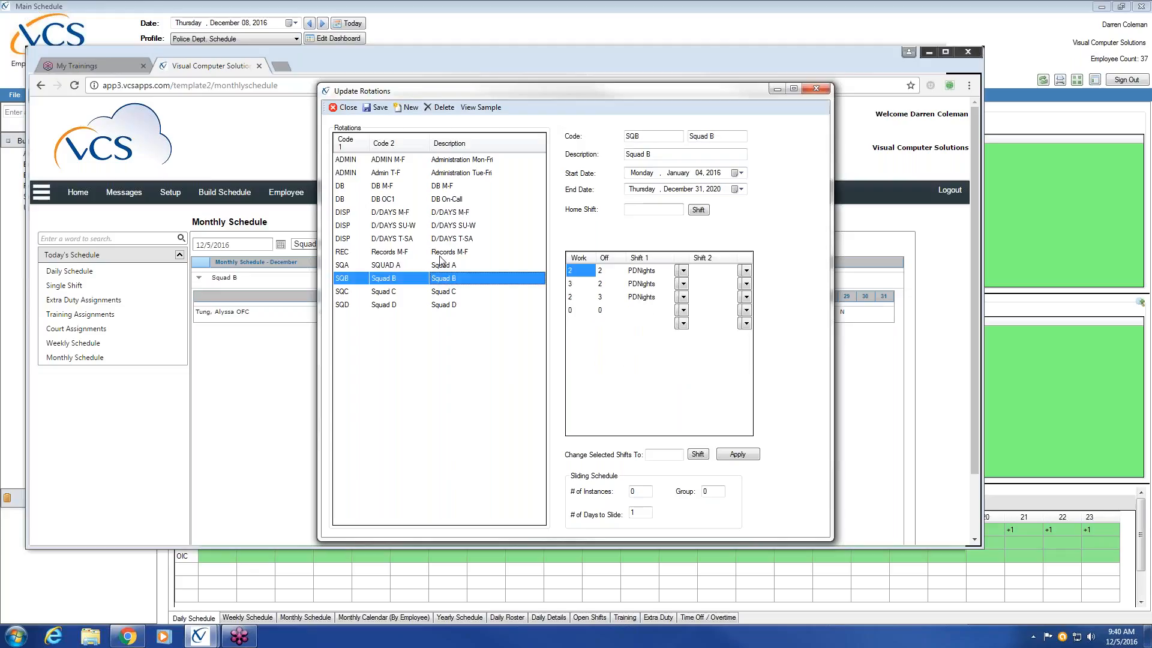
Step: Delete the old Squad B, Squad C and Squad D rotations together with their rotation templates
click(440, 110)
key(Return)
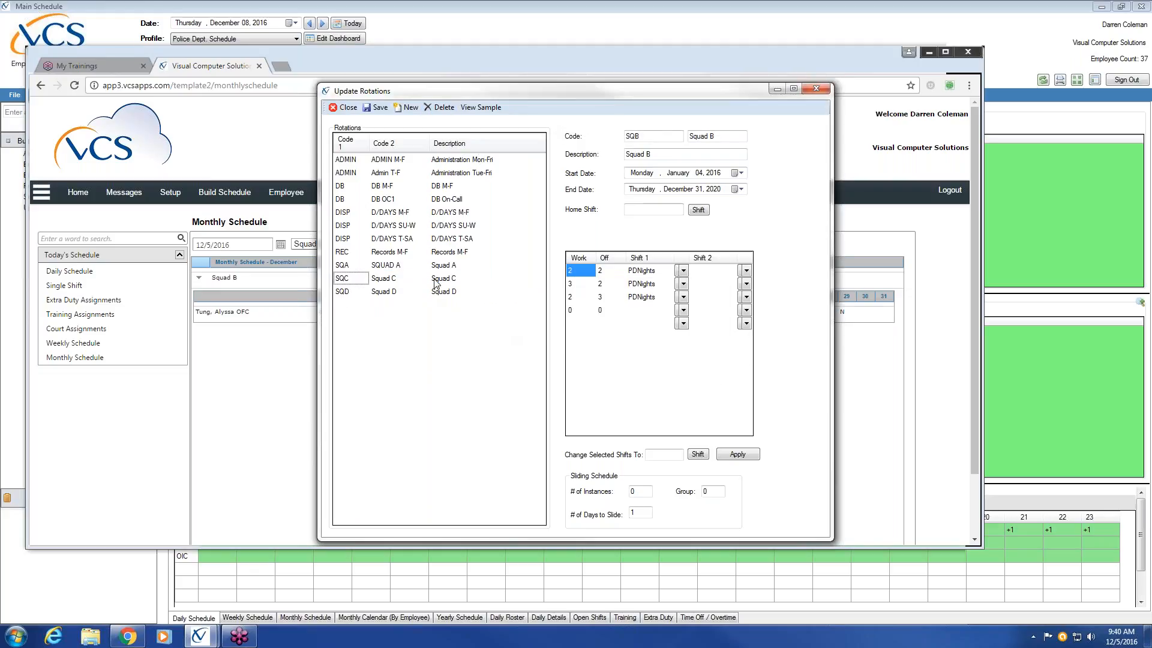
click(444, 109)
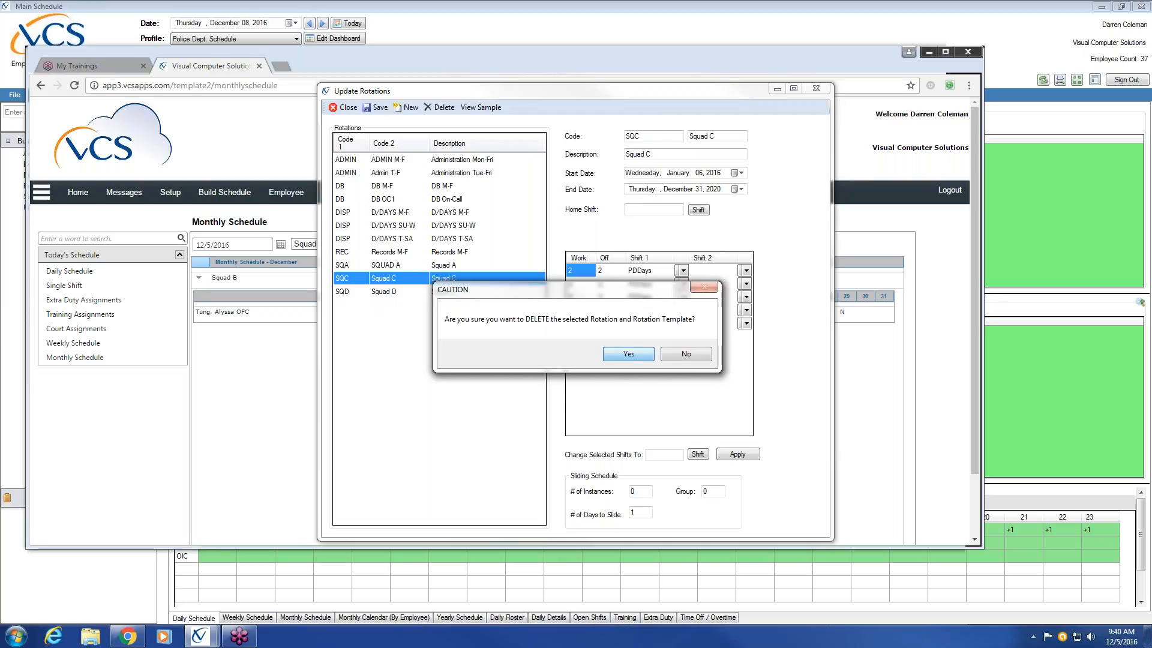
click(628, 360)
click(446, 281)
click(444, 107)
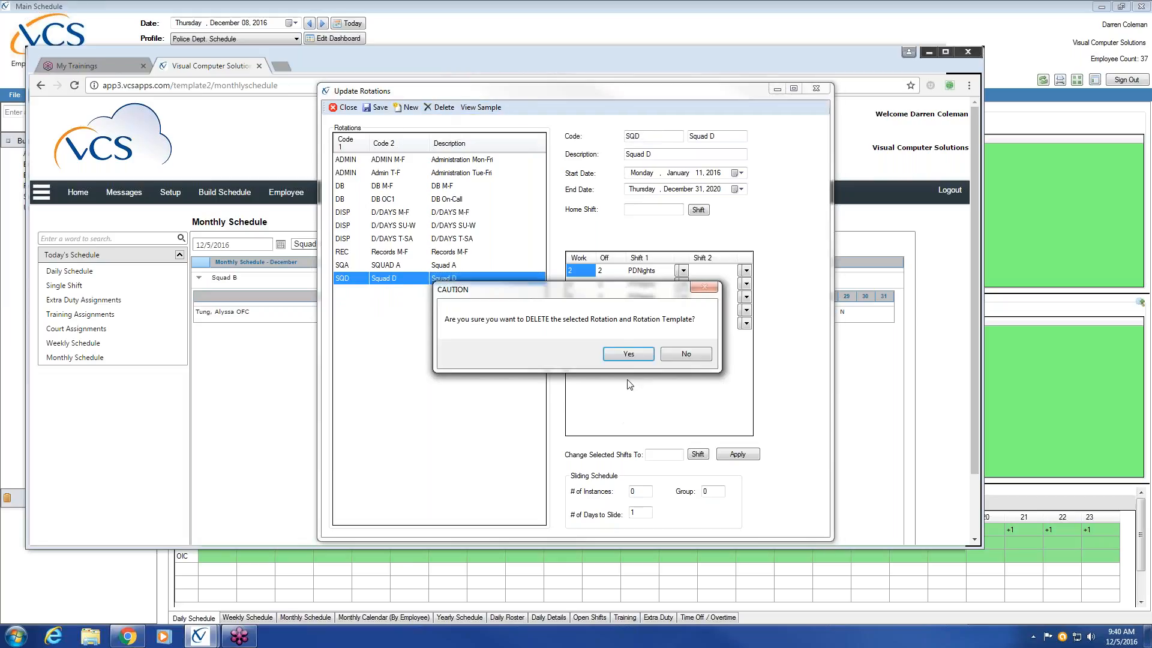
click(618, 354)
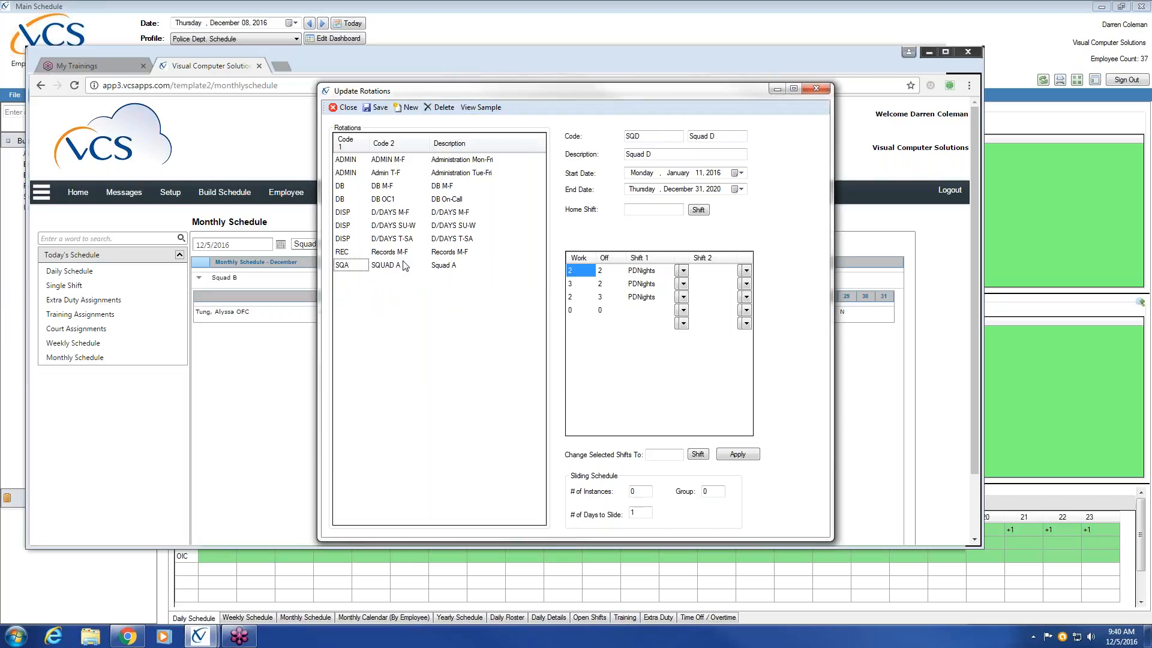
Step: Start a Squad B rotation from the Squad A definition, with codes SQB and SQUAD B and description Squad B
click(446, 270)
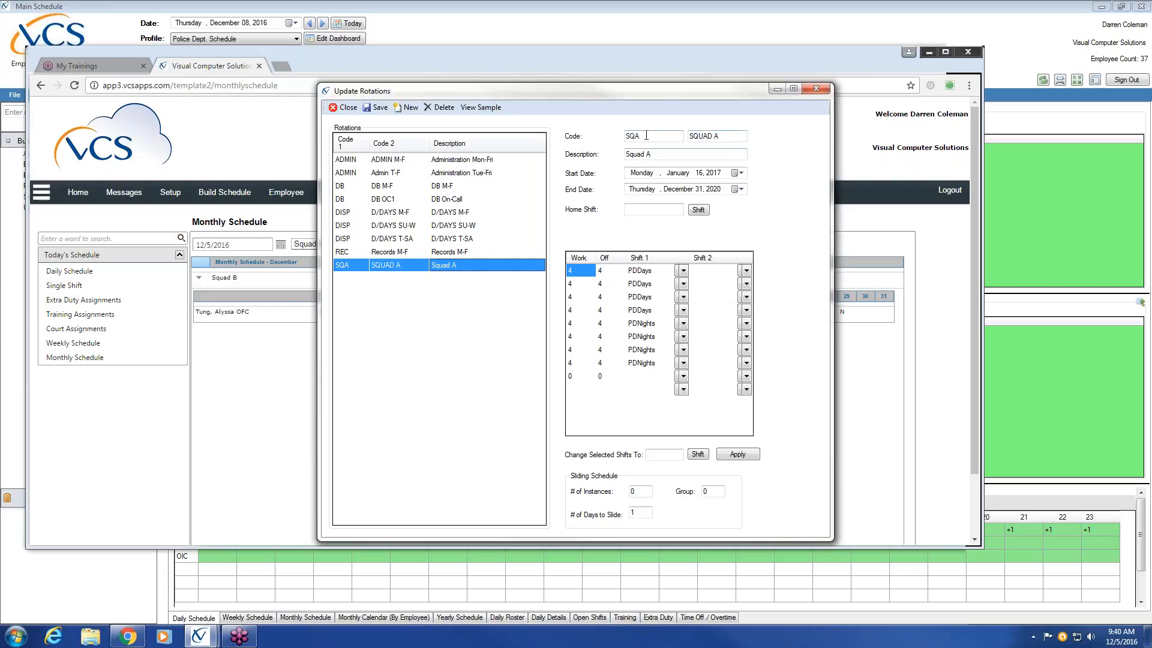
click(384, 270)
click(651, 136)
key(BackSpace)
click(736, 136)
text(B)
click(699, 158)
key(BackSpace)
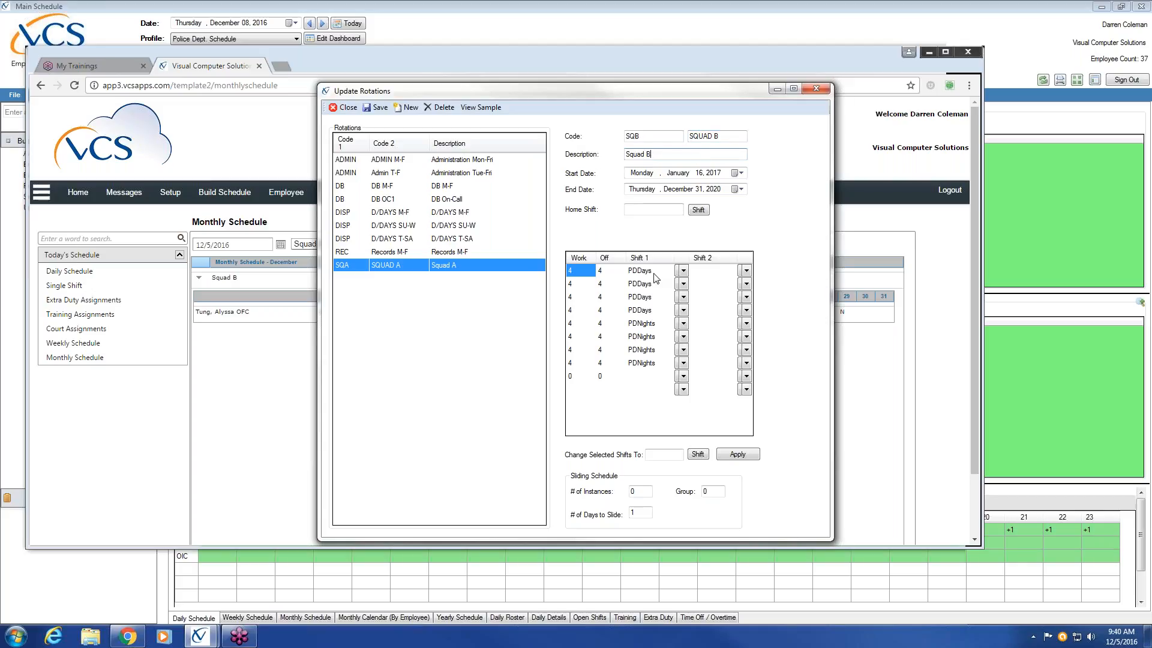
Step: Assign Patrol Night Shift as the first shift of Squad B's first to fourth pattern lines
click(684, 271)
click(705, 334)
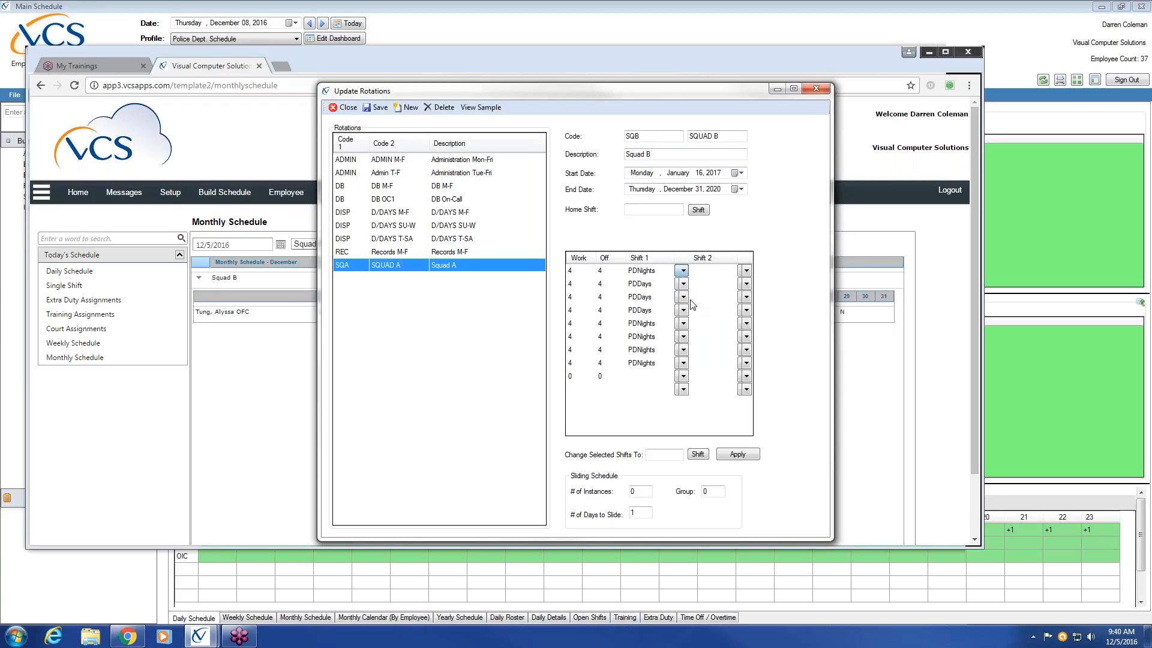
click(683, 283)
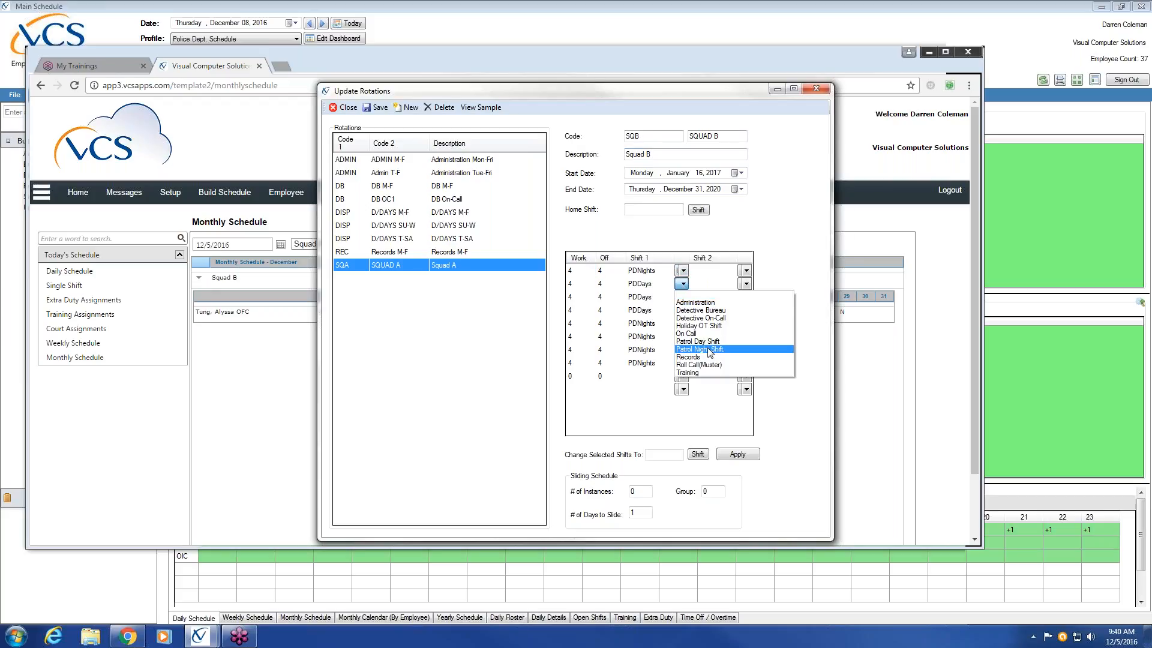
click(710, 349)
click(684, 297)
click(711, 362)
click(684, 311)
click(711, 375)
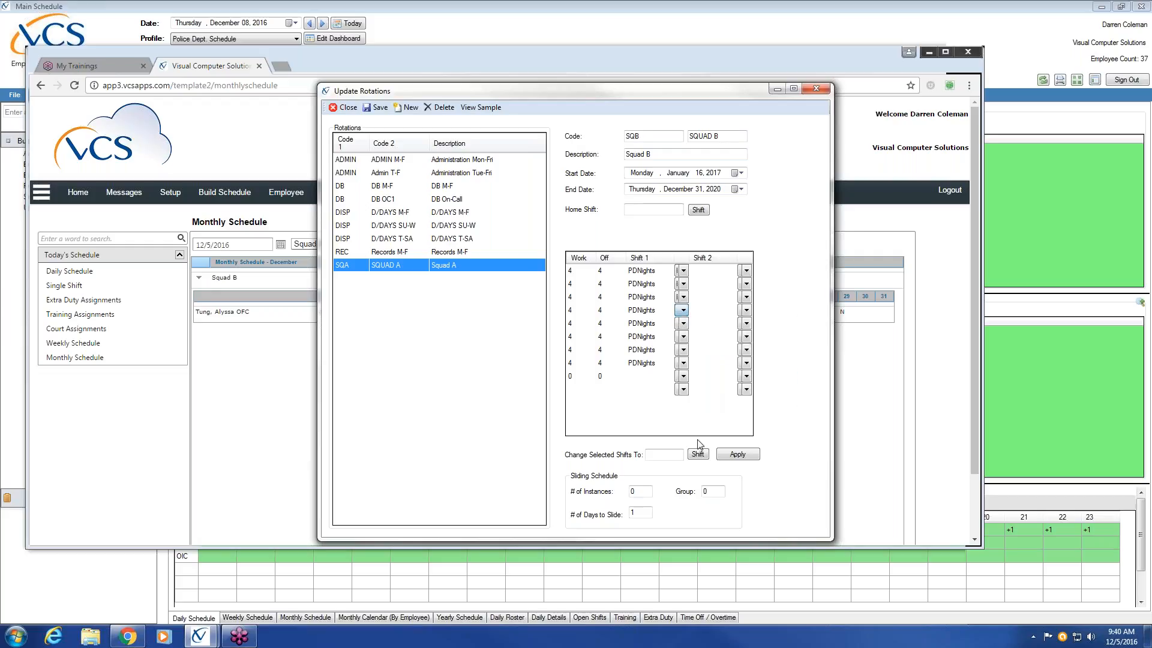
Step: Assign Patrol Day Shift as the first shift of Squad B's fifth to eighth pattern lines
click(684, 324)
click(711, 375)
click(684, 337)
click(712, 394)
click(684, 350)
click(711, 408)
click(684, 363)
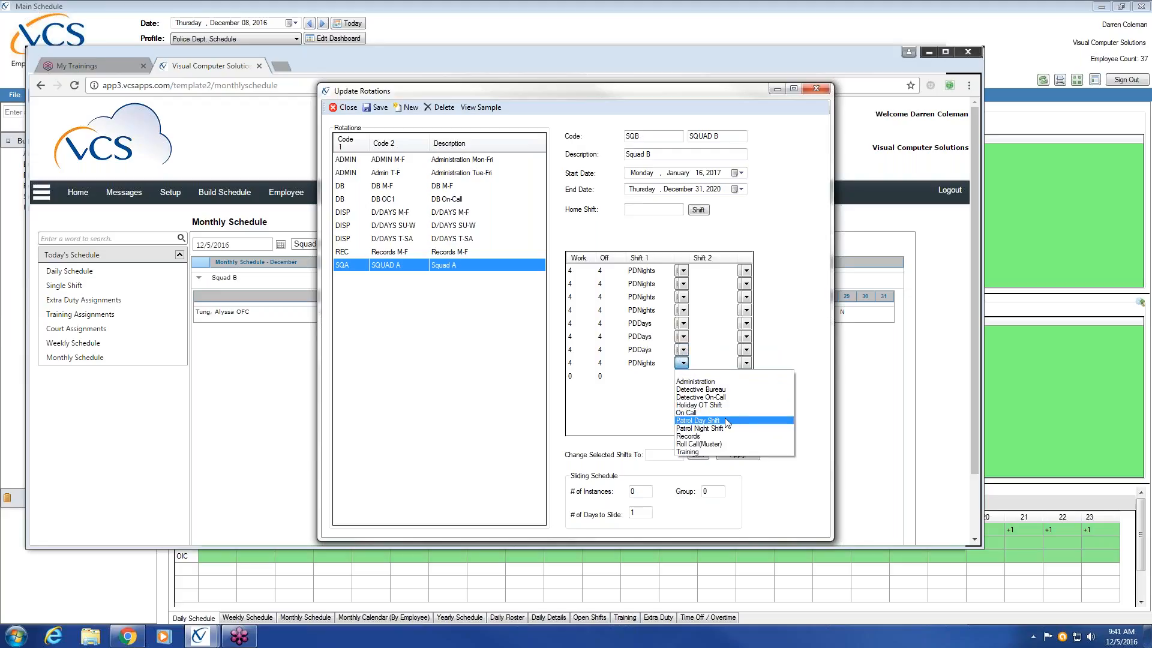
click(727, 422)
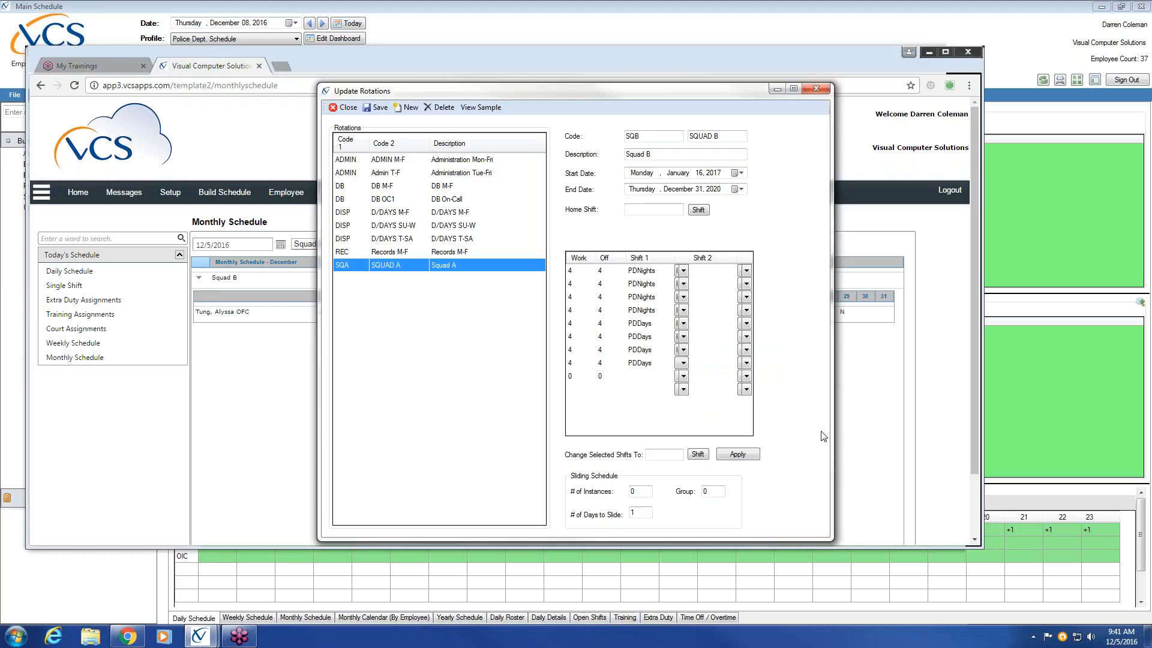
Step: Review Squad B's 2017 sample calendar, and save and build the Squad B rotation
click(482, 111)
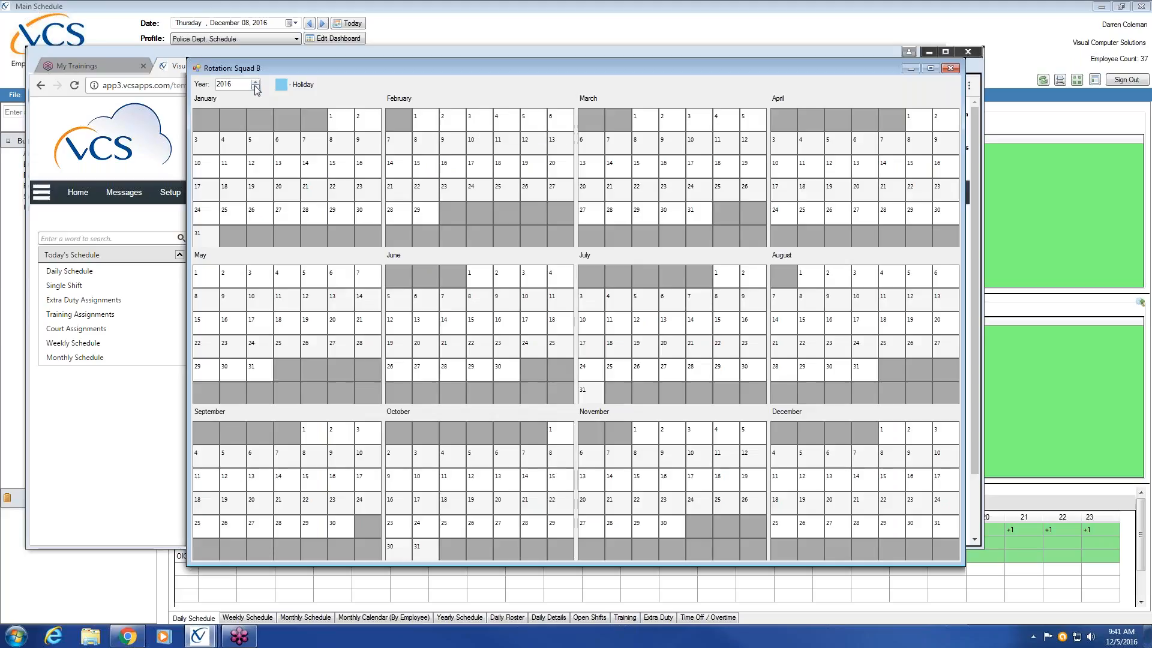
click(256, 81)
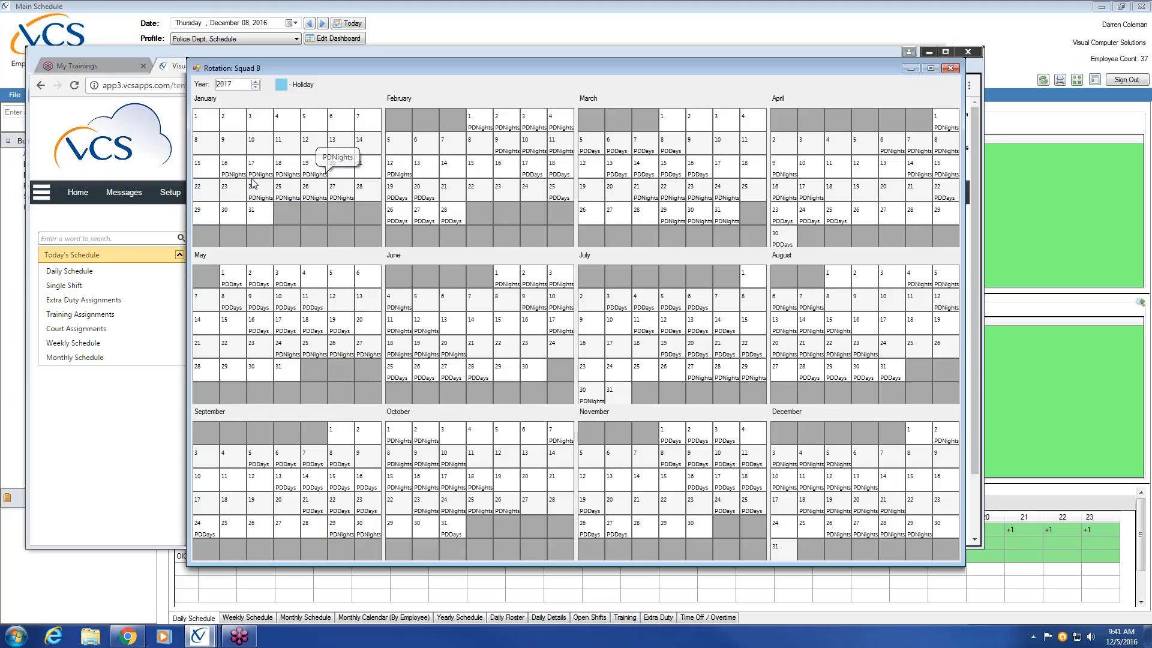
click(952, 67)
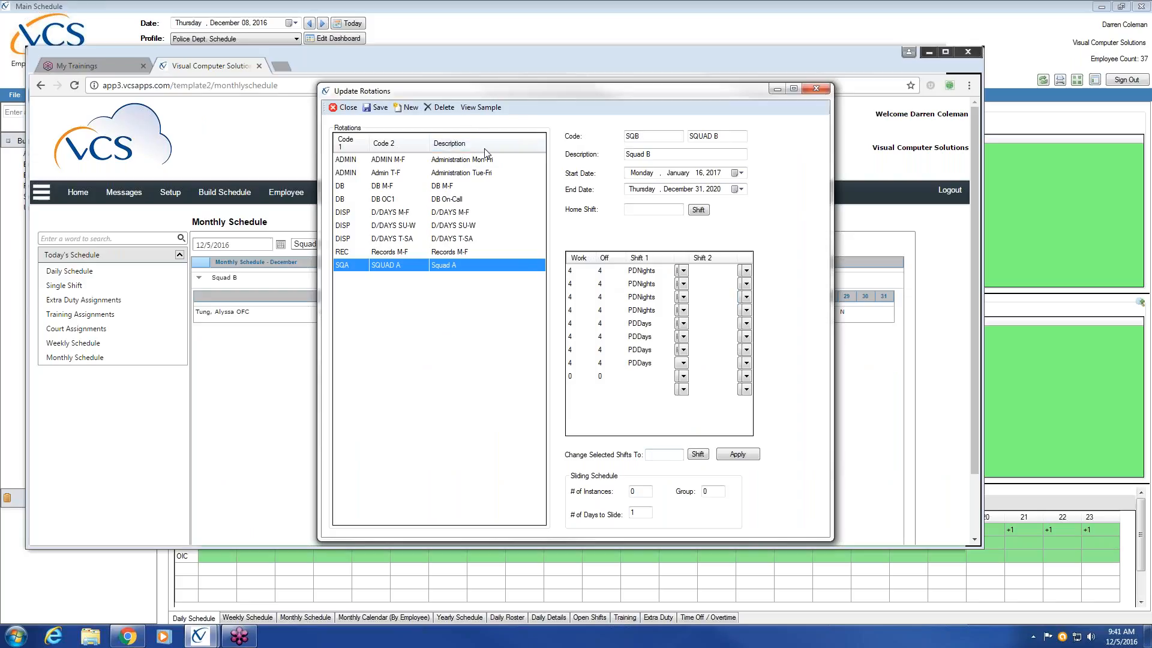
click(384, 109)
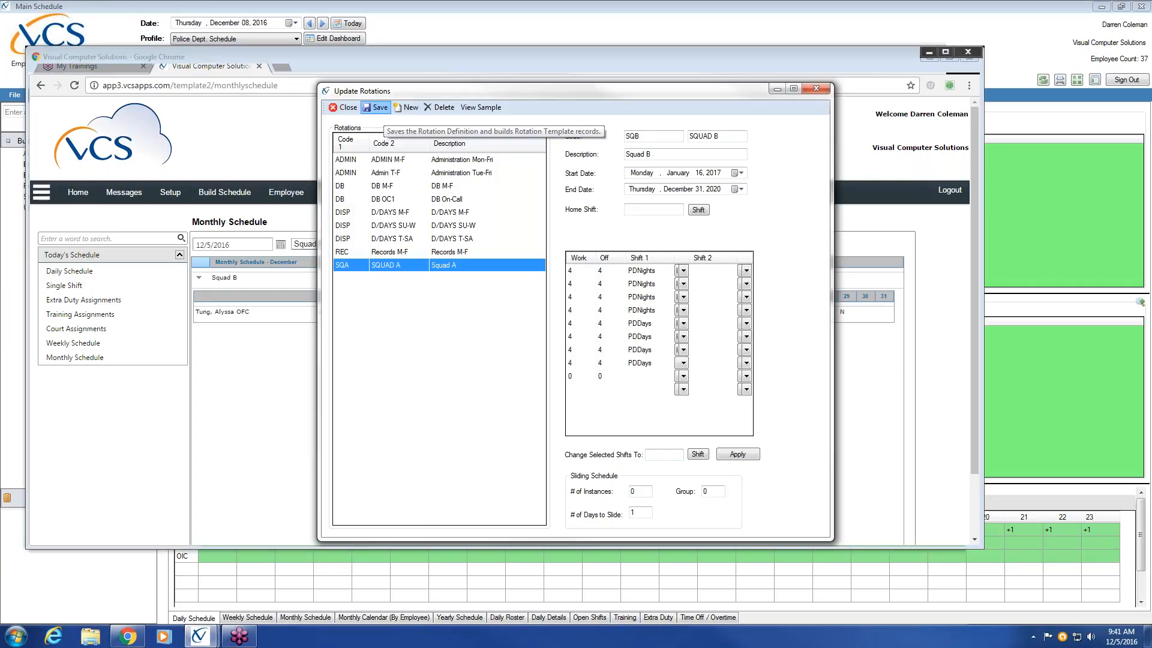
click(377, 106)
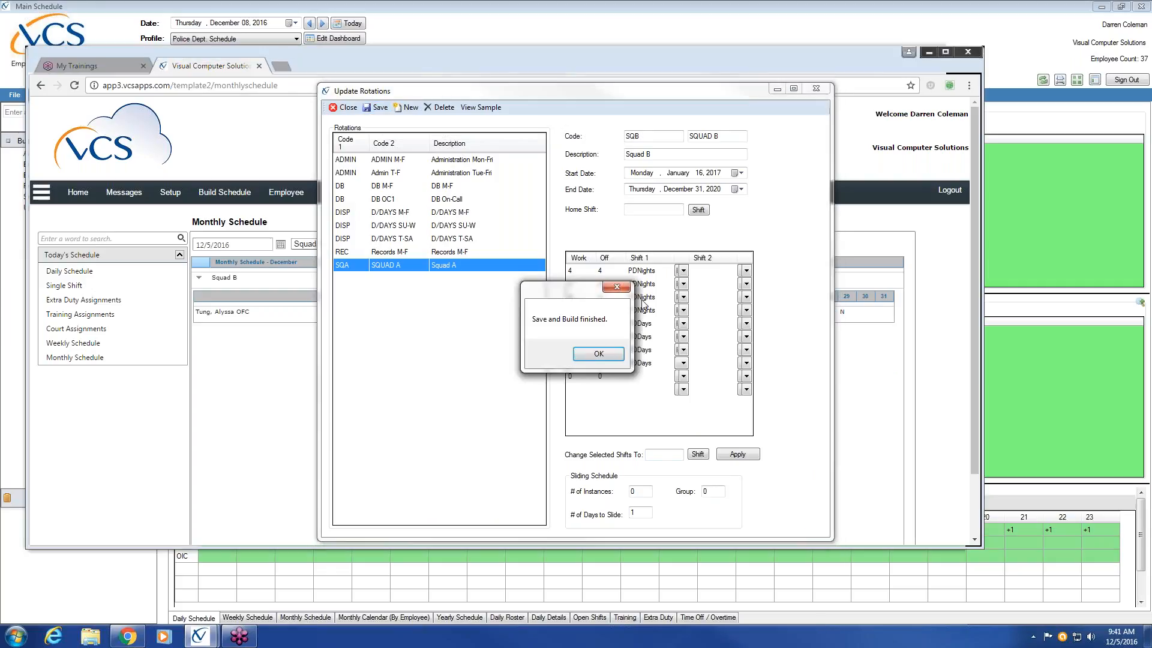
click(599, 354)
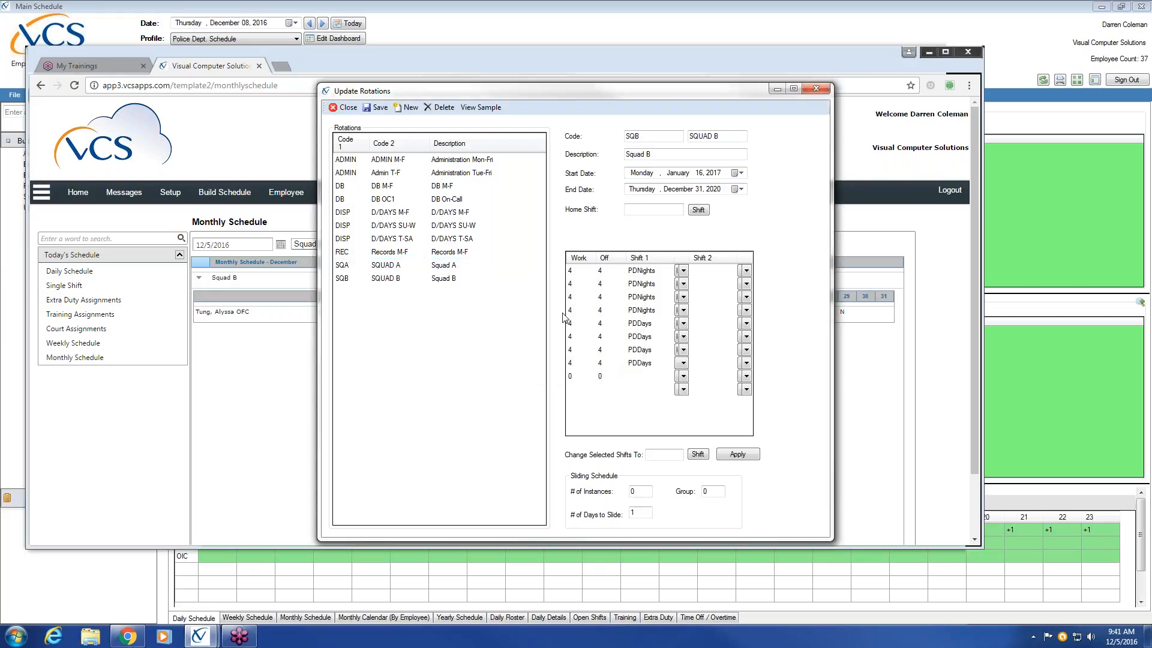
Step: Compare the order of day and night shifts in the Squad A and Squad B rotation definitions
click(429, 269)
click(427, 281)
click(427, 269)
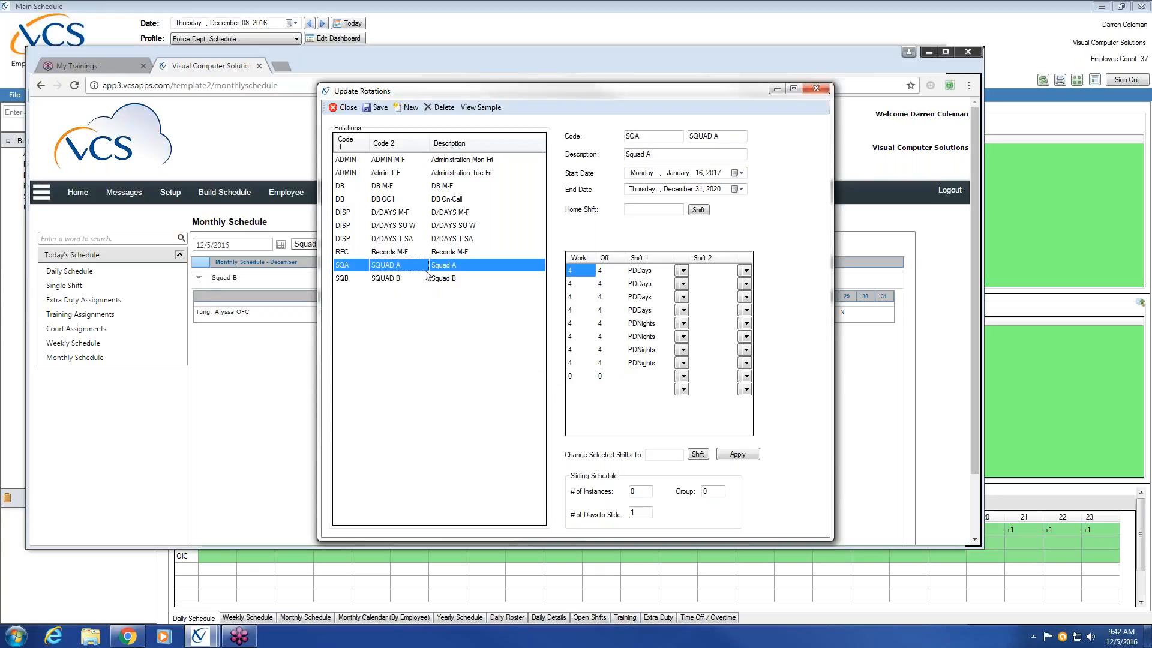
click(428, 281)
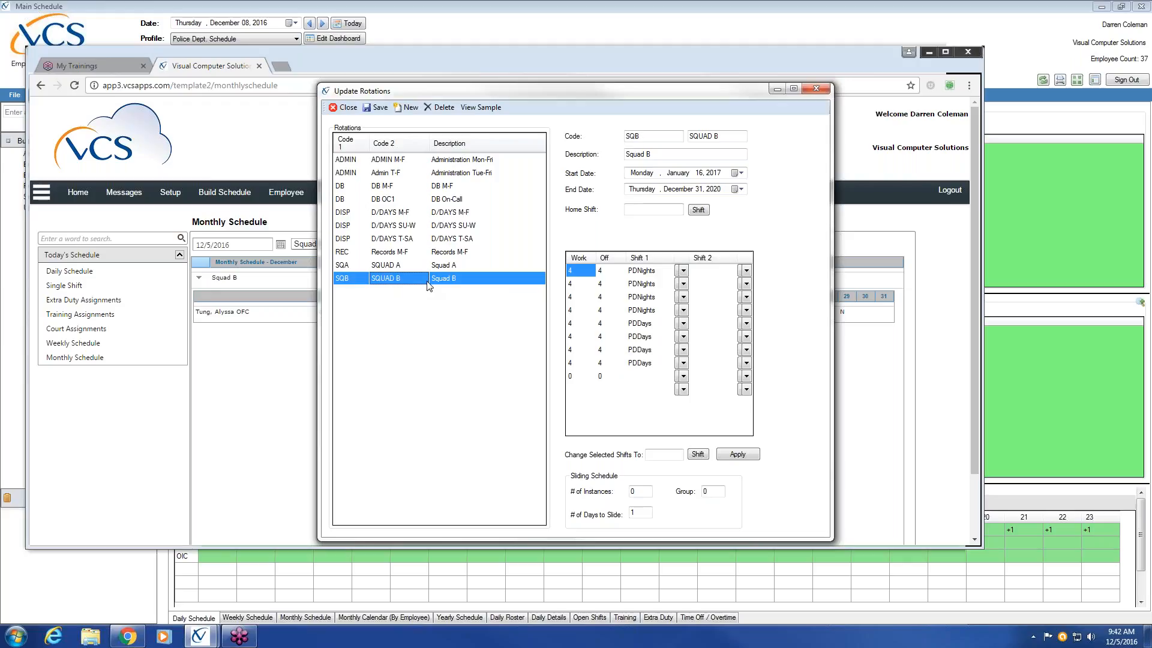
click(431, 267)
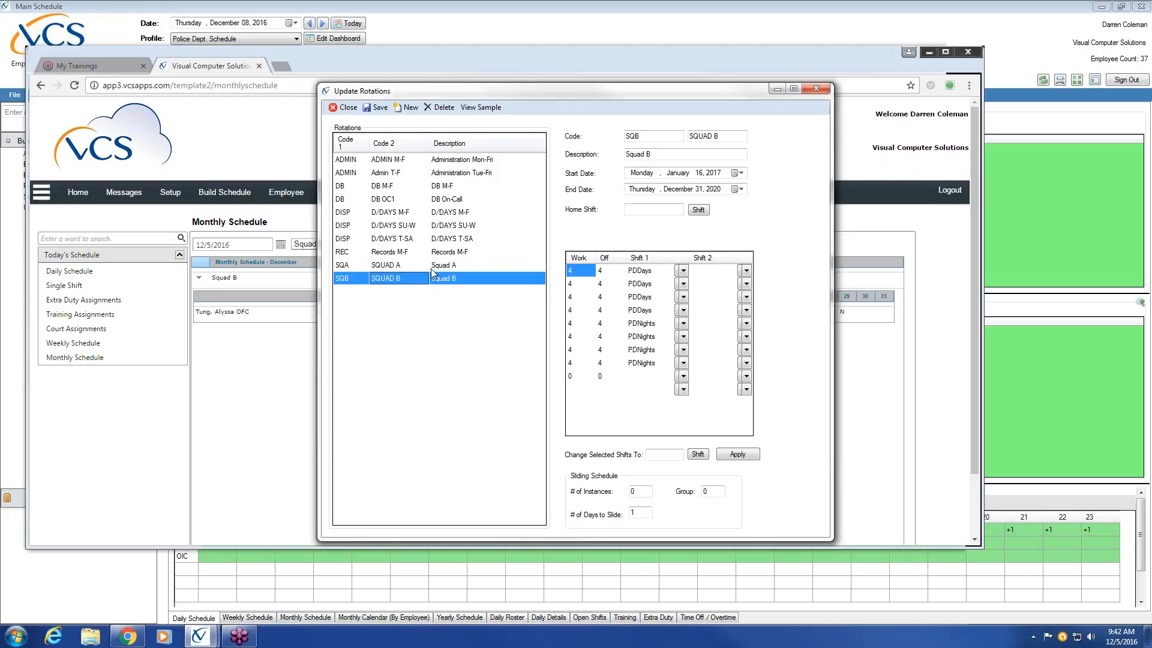
click(433, 280)
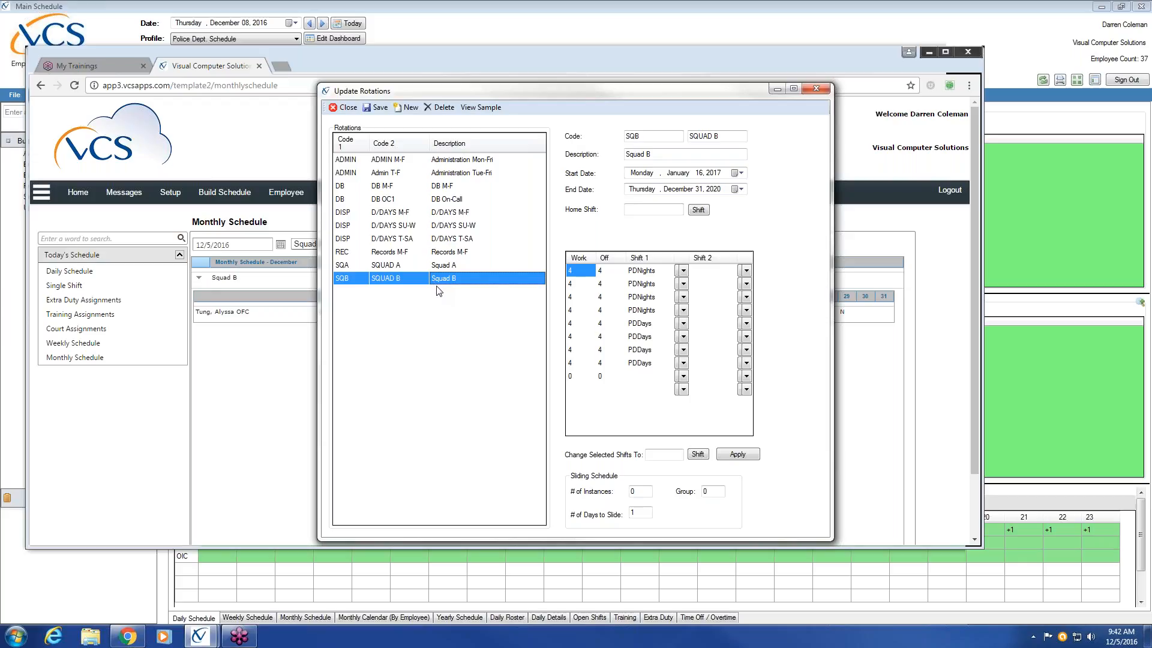
click(454, 265)
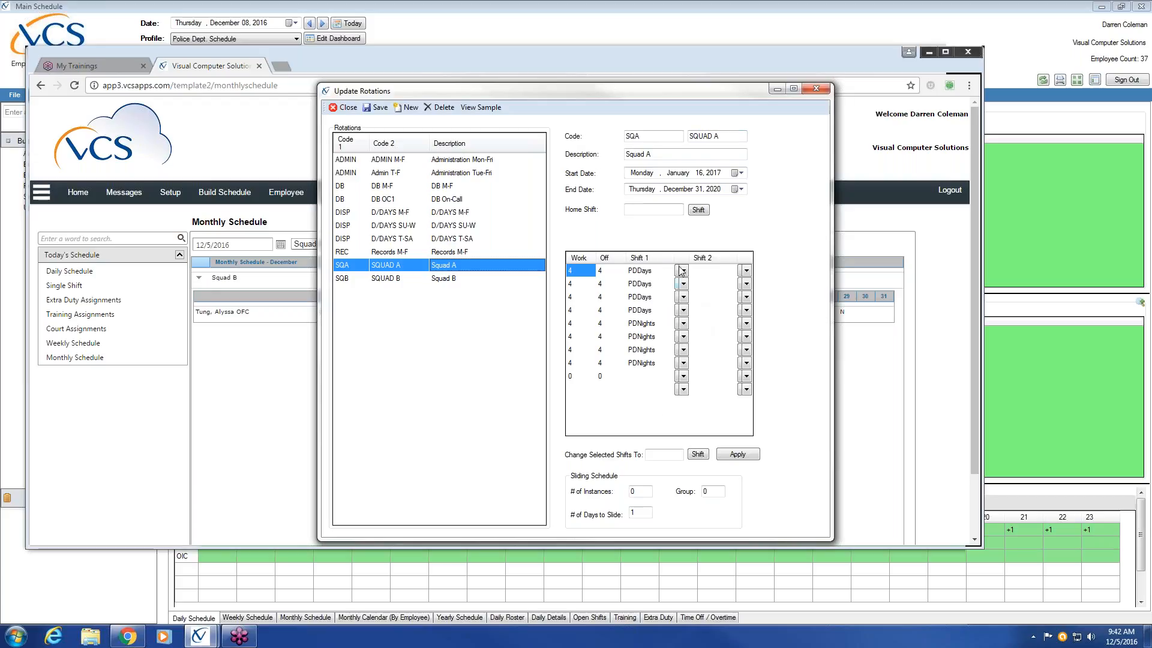
click(643, 272)
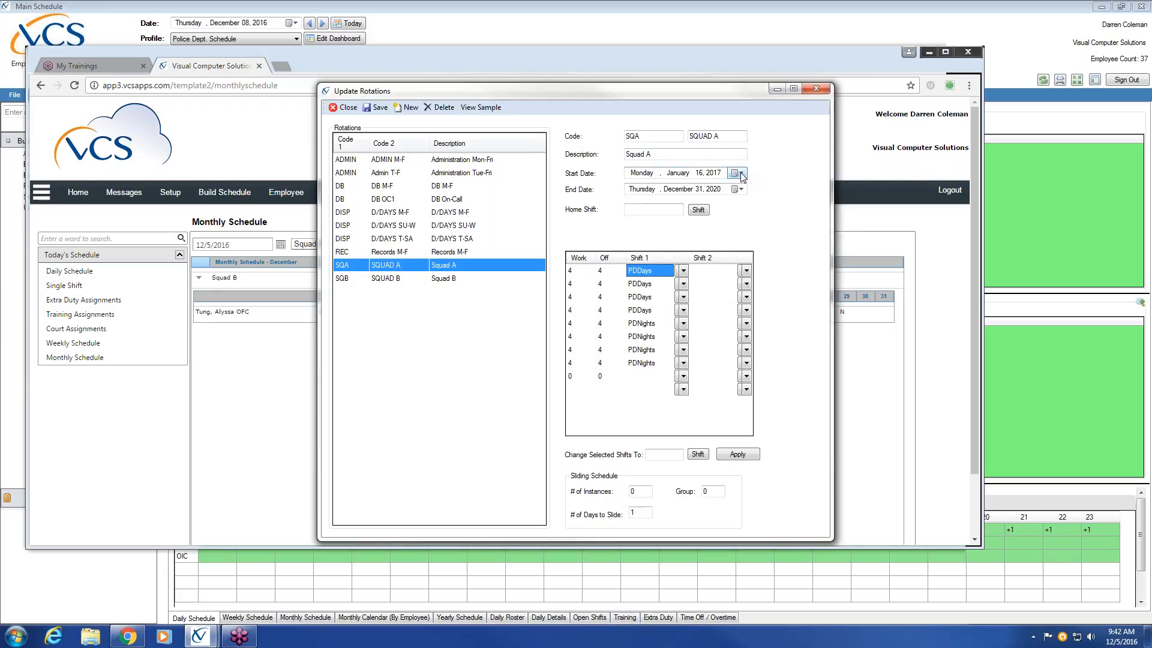
Step: Turn a copy of the Squad A definition into SQC, SQUAD C, described as Squad C, with start date January 20, 2017
click(650, 138)
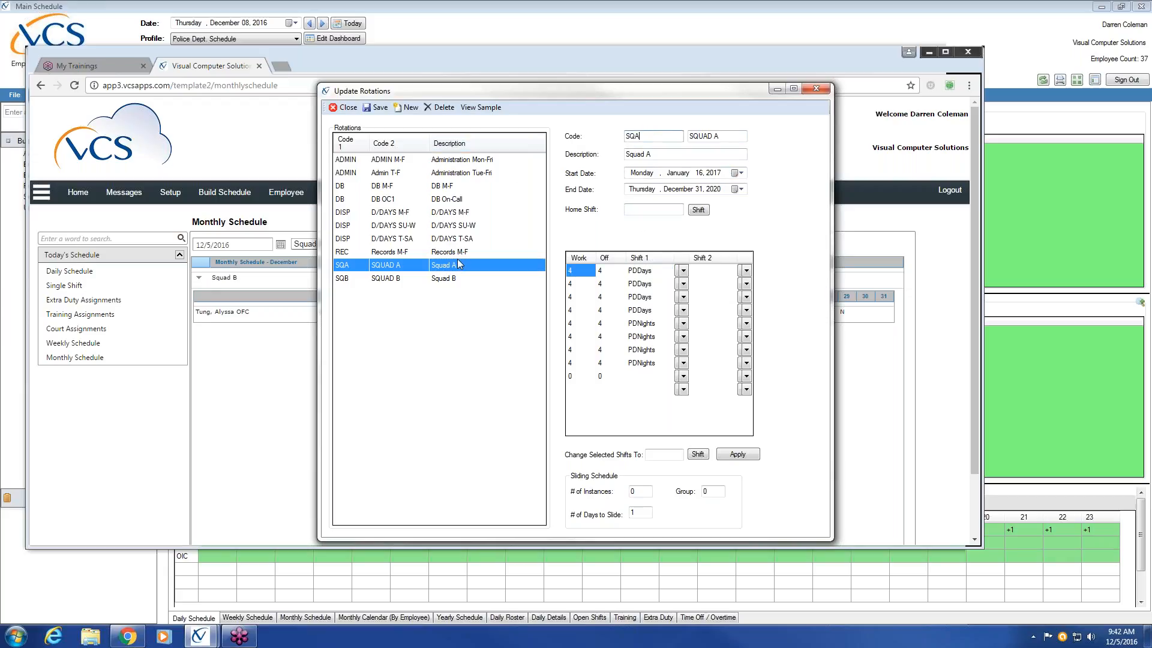
click(402, 264)
click(639, 136)
text(C)
click(738, 173)
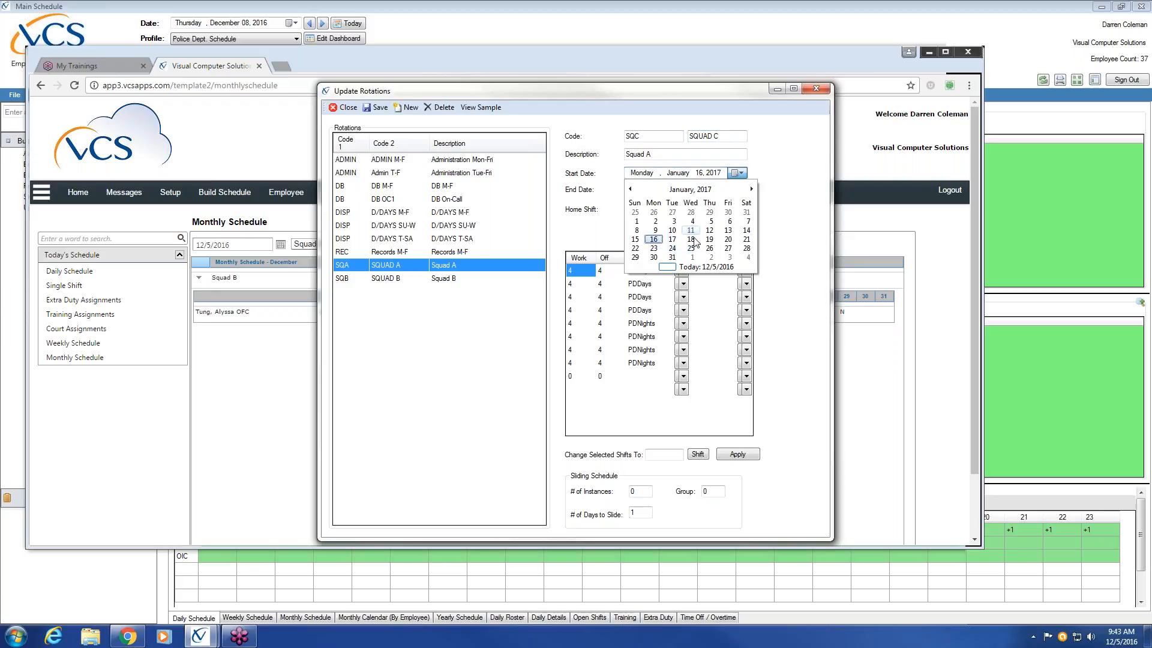
click(729, 239)
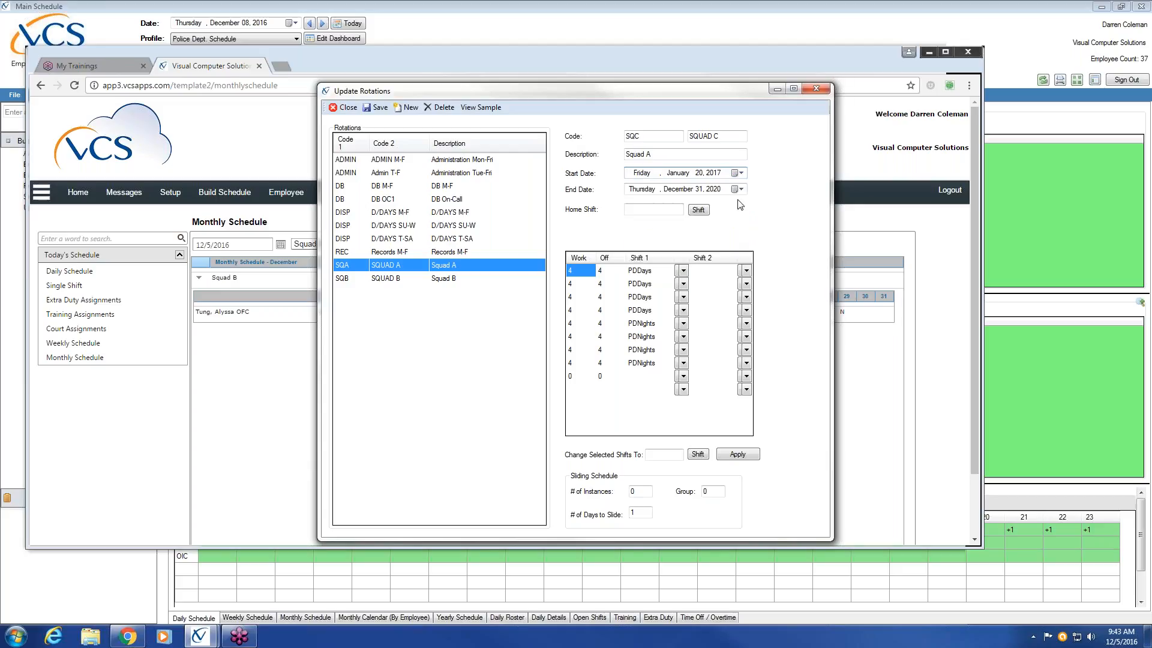
click(670, 152)
Step: Review Squad C's 2017 sample calendar, and save and build the Squad C rotation
click(486, 108)
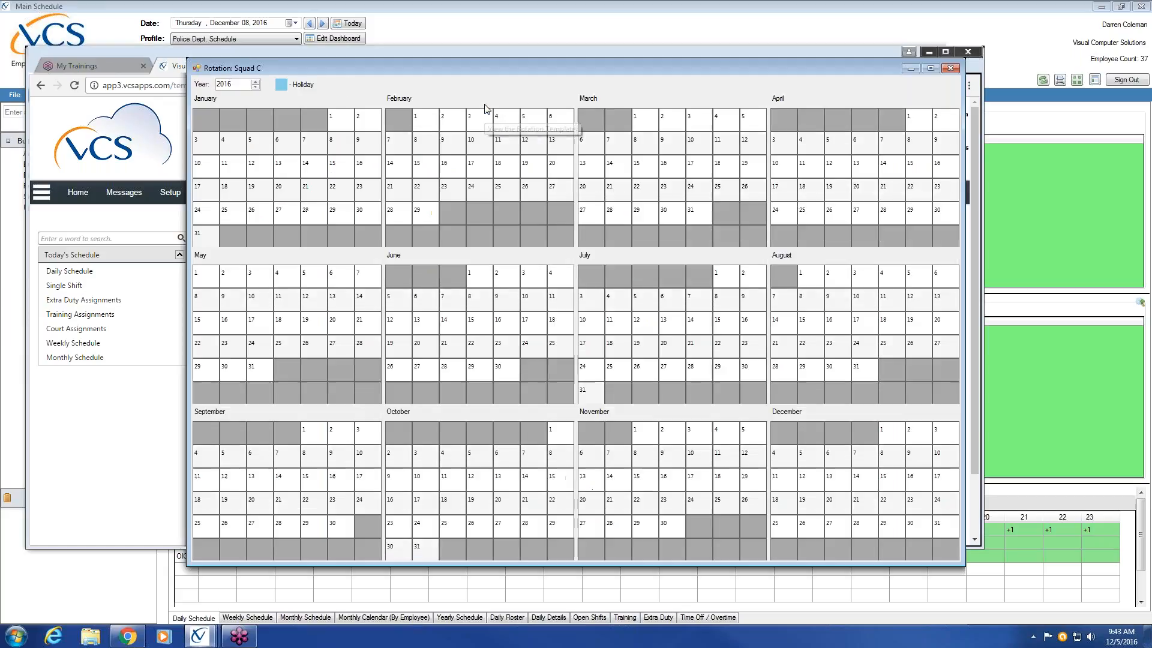
click(256, 81)
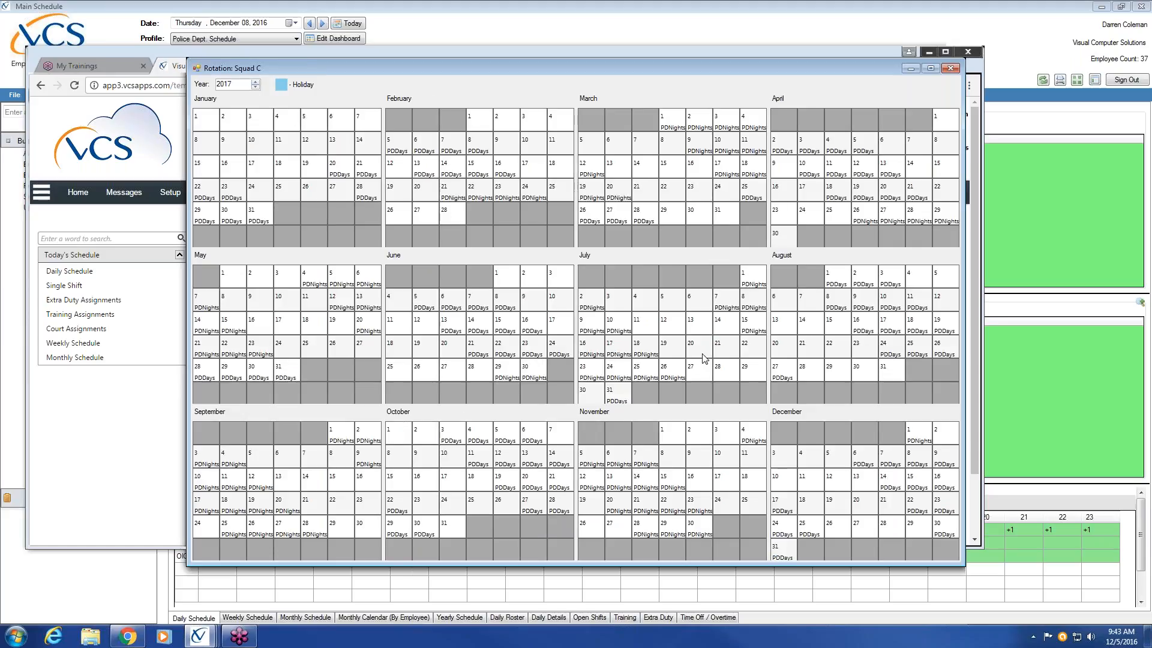
click(950, 68)
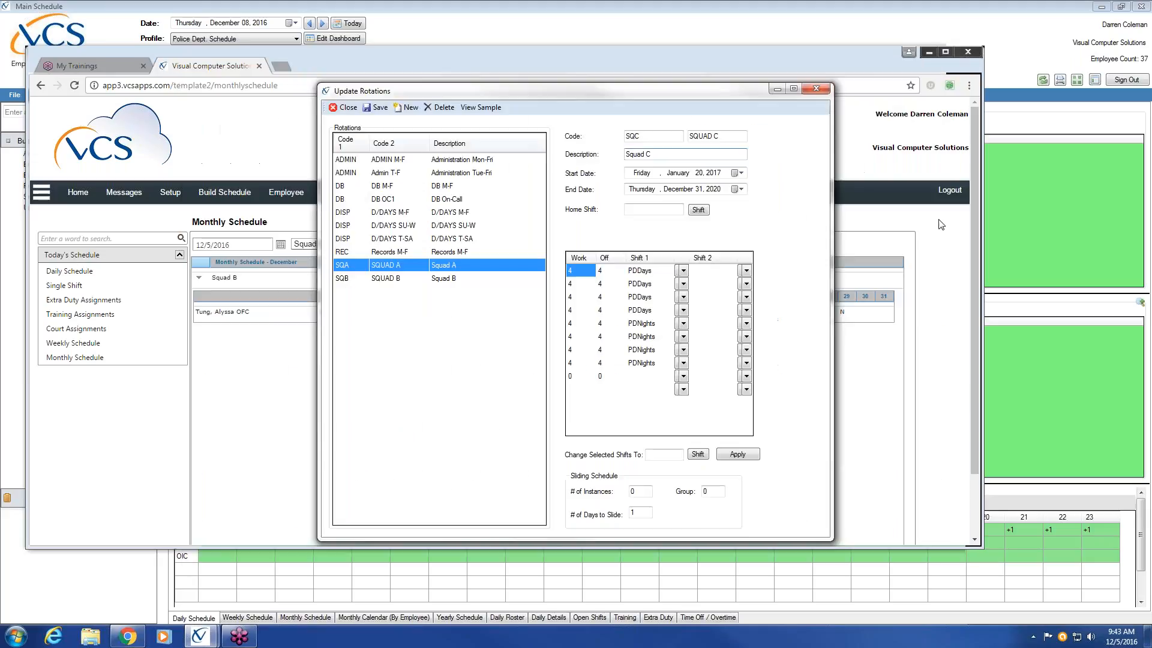
click(380, 109)
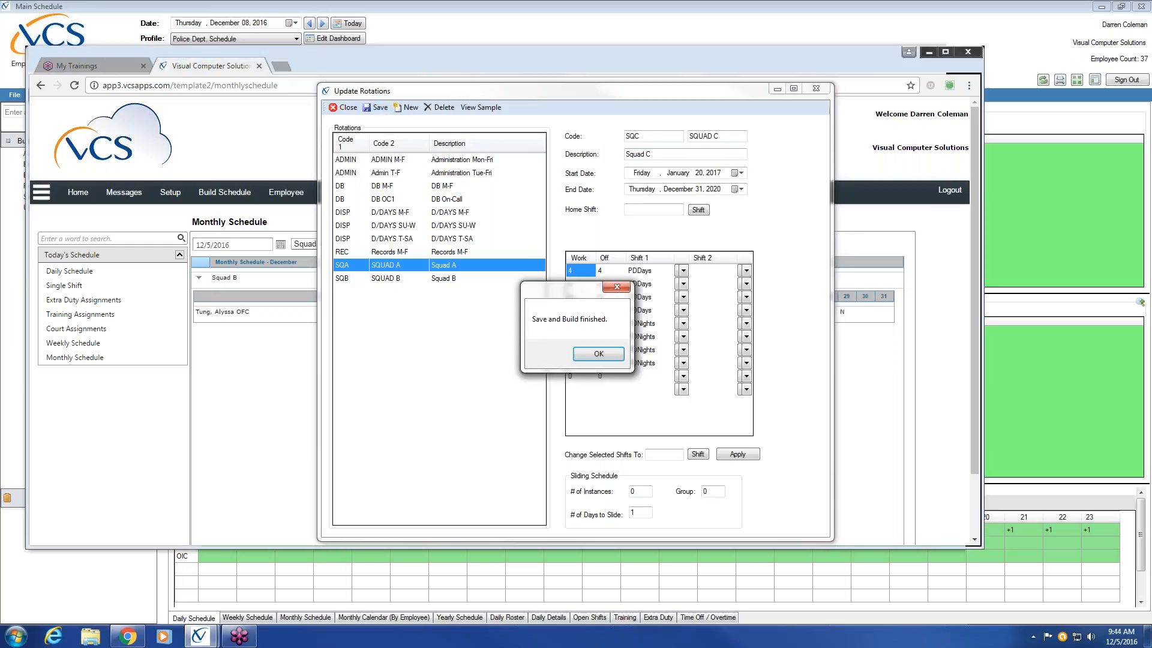
click(590, 353)
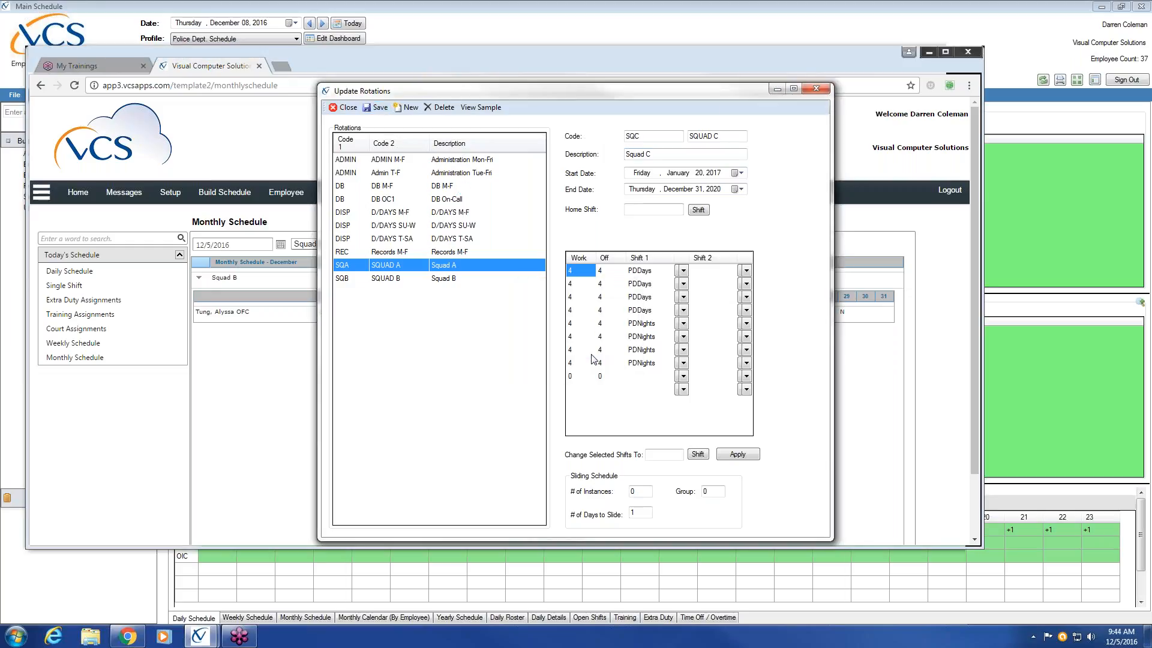
Step: Start a Squad D rotation from the Squad C definition, with codes SQD and SQUAD D and description Squad D
click(652, 137)
key(BackSpace)
text(D)
click(725, 138)
text(D)
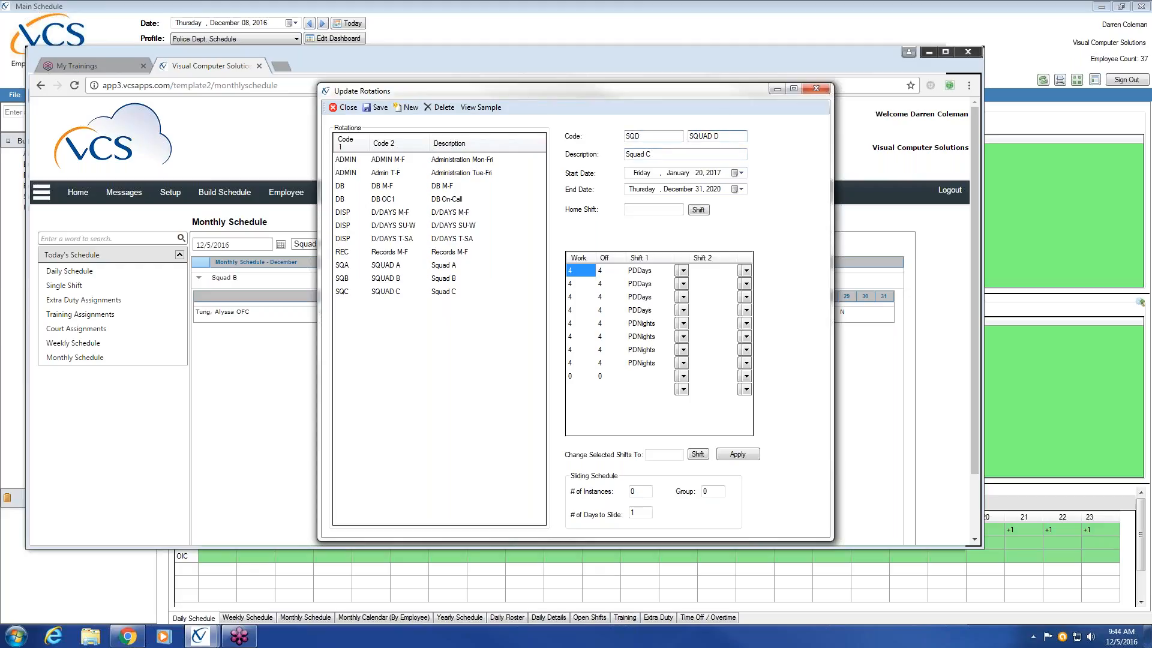
click(668, 154)
key(BackSpace)
Step: Assign Patrol Night Shift as Shift 1 to the first four 4-on/4-off rows of the Squad D rotation
click(683, 271)
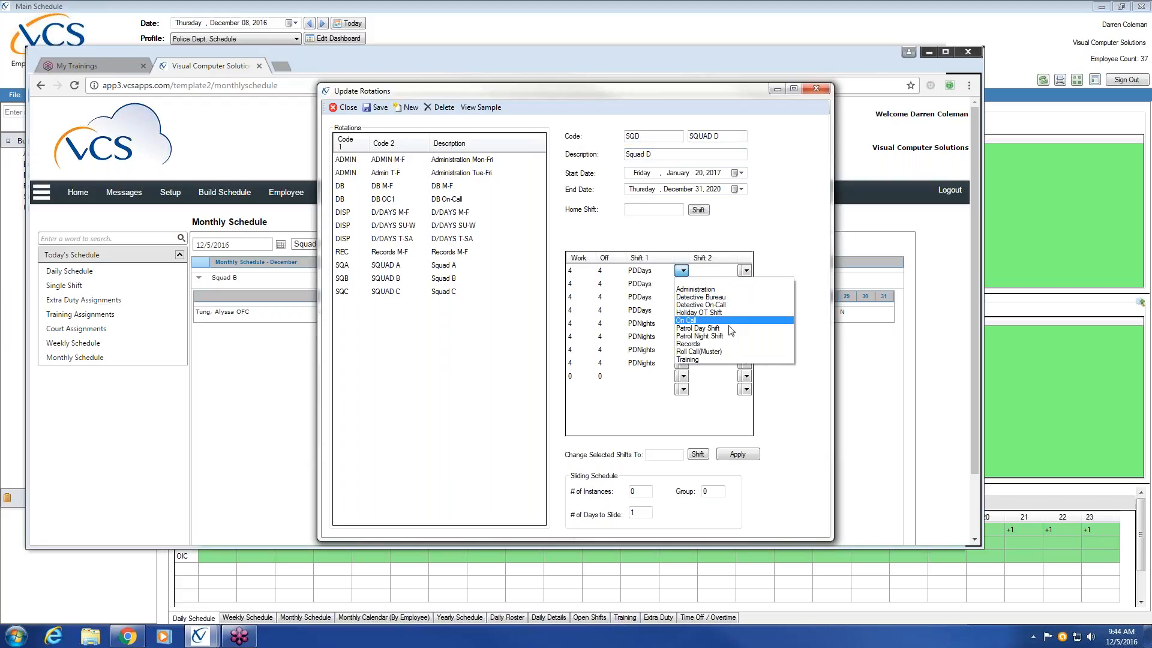
click(722, 336)
click(684, 284)
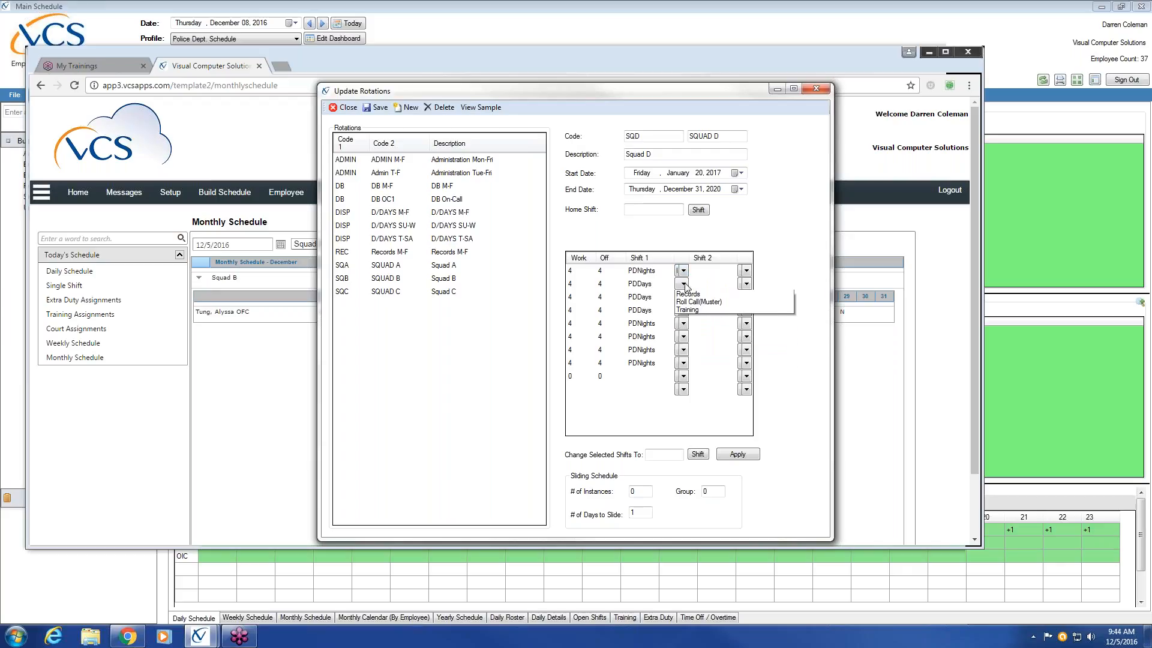
click(722, 349)
click(683, 297)
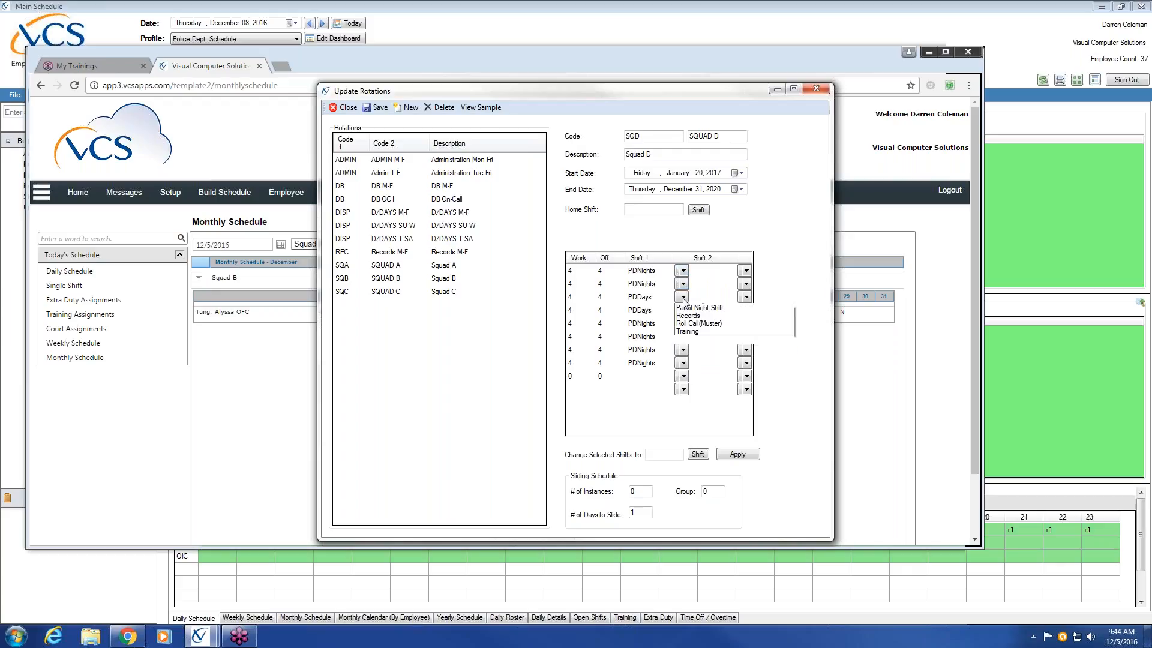
click(712, 362)
click(683, 310)
click(722, 376)
Step: Assign Patrol Day Shift as Shift 1 to the last four 4-on/4-off rows of the Squad D rotation
click(683, 324)
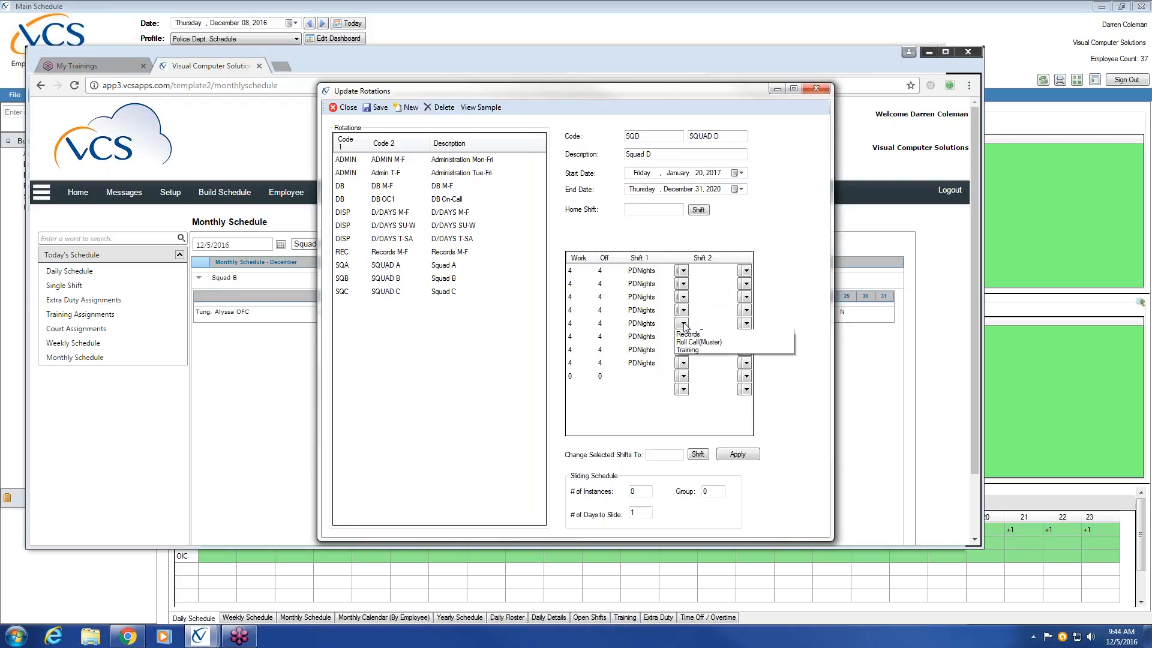
click(698, 381)
click(684, 337)
click(698, 395)
click(683, 350)
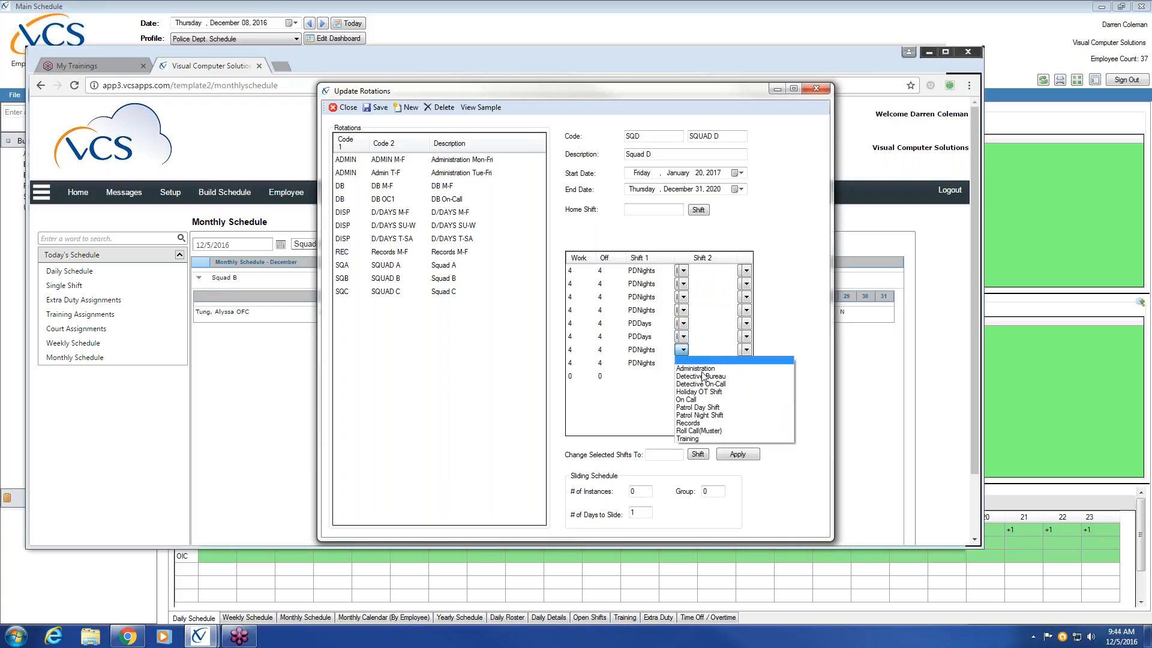
click(698, 407)
click(684, 363)
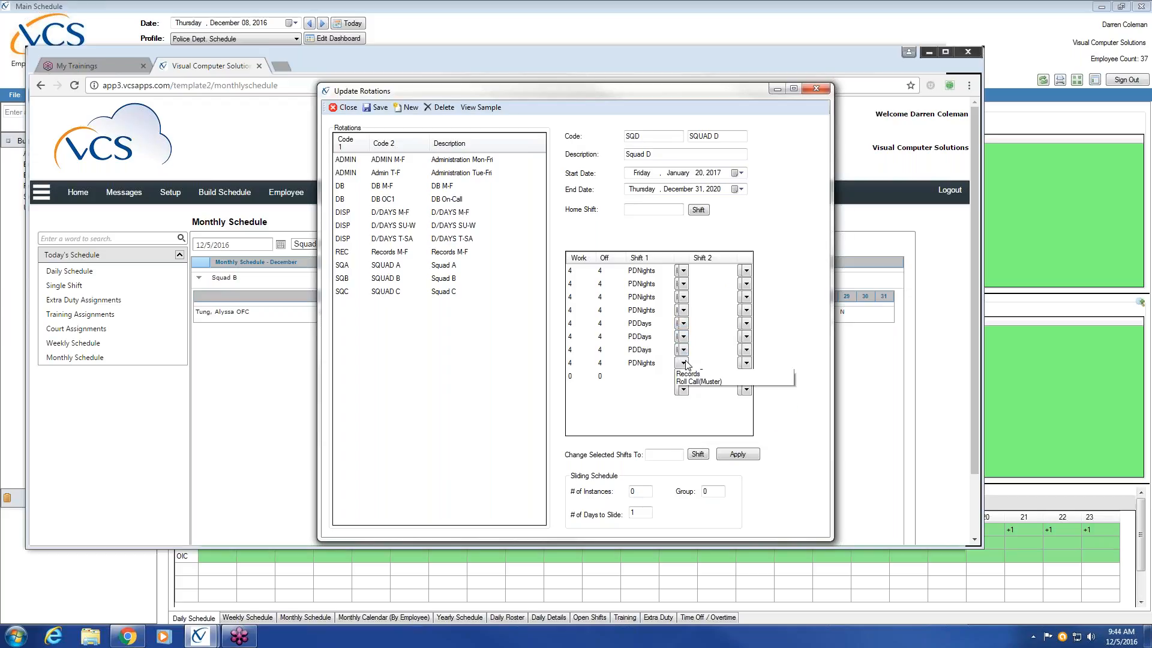
click(698, 421)
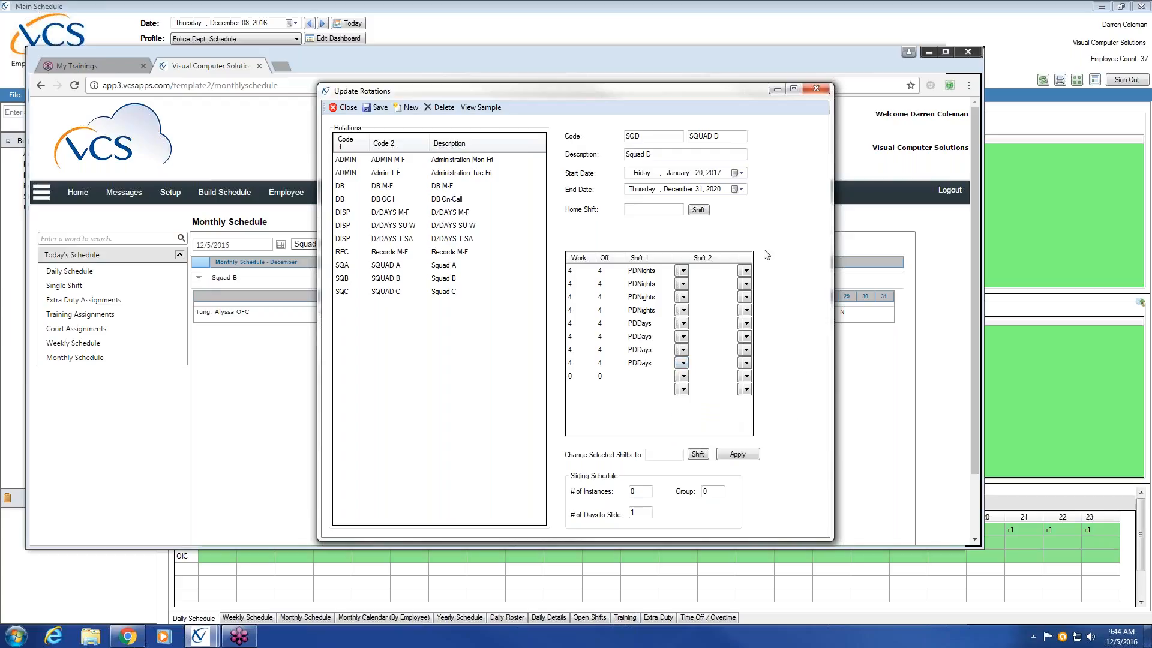
Step: Review Squad D's 2017 sample calendar, and save and build the Squad D rotation
click(476, 110)
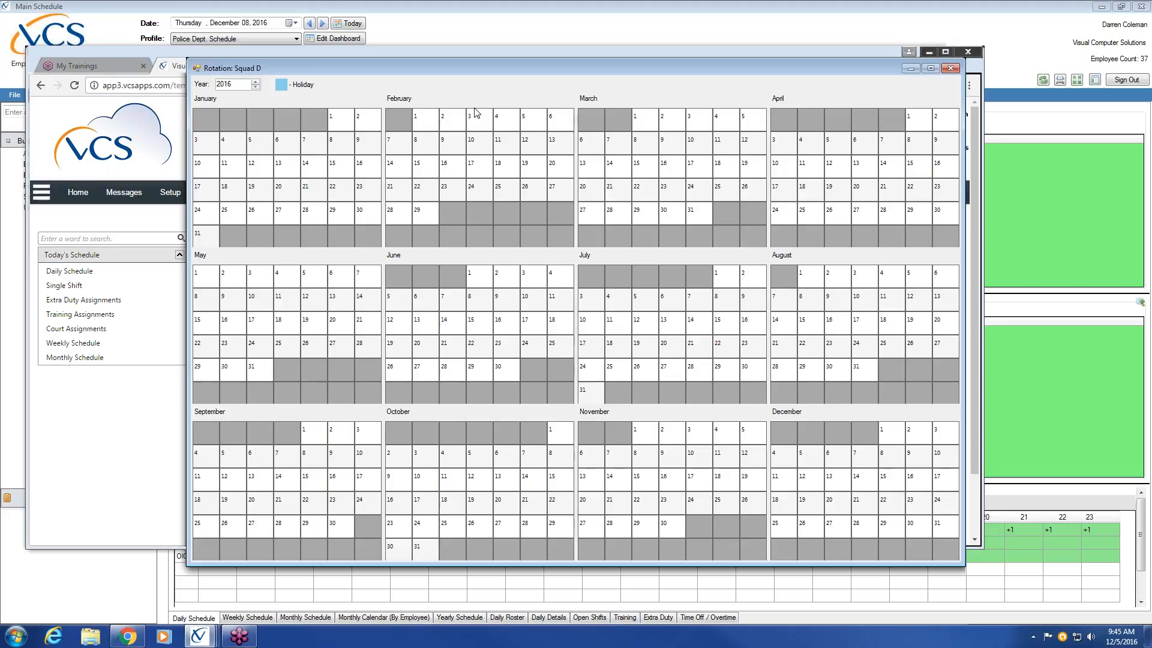
click(256, 82)
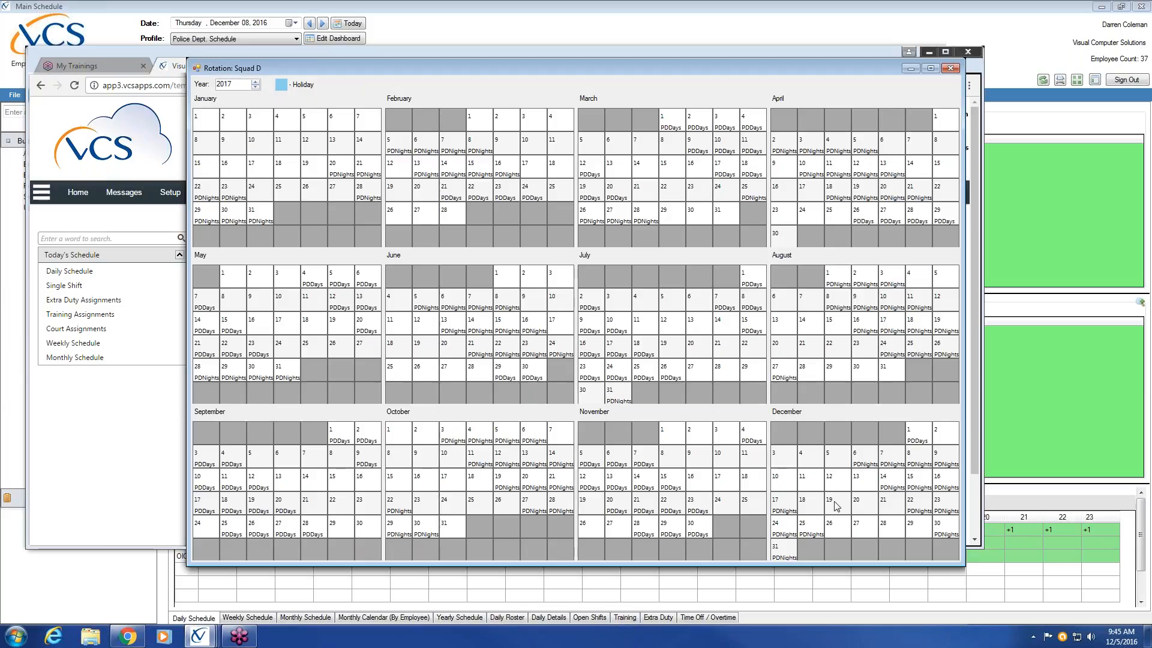
click(949, 68)
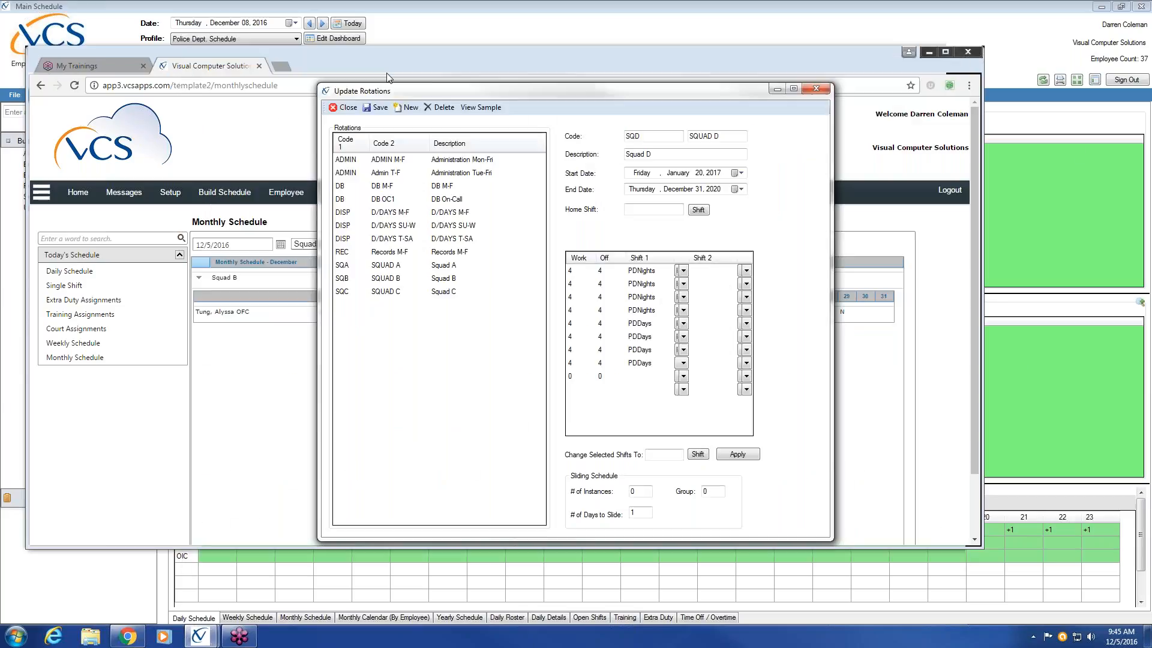
click(383, 113)
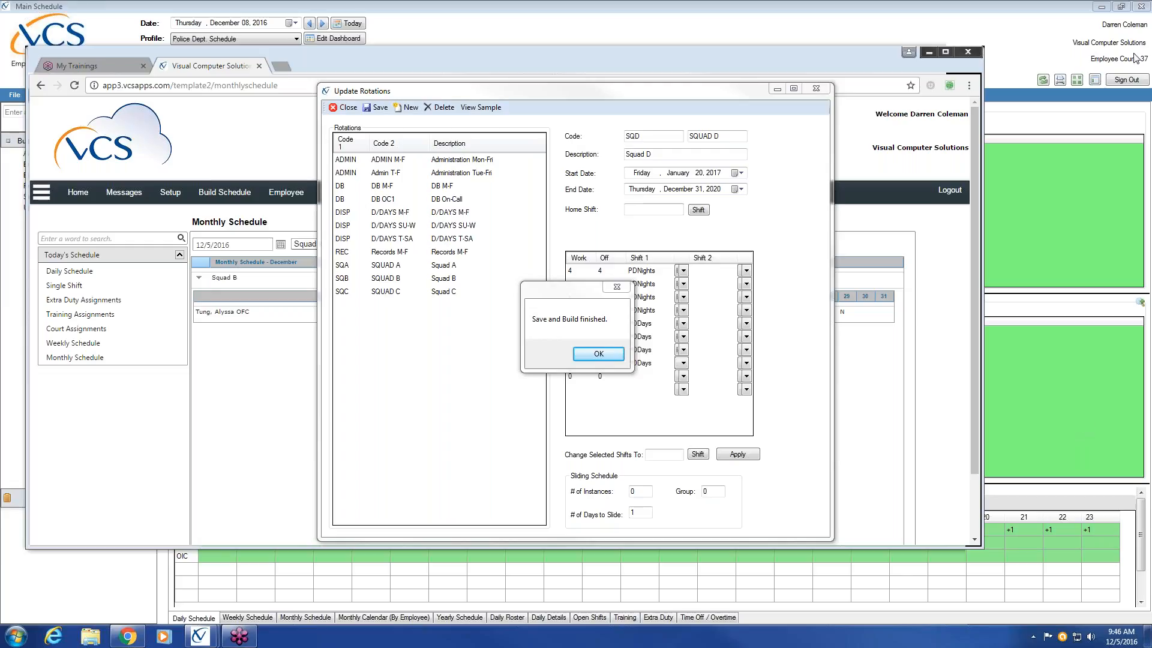
click(600, 354)
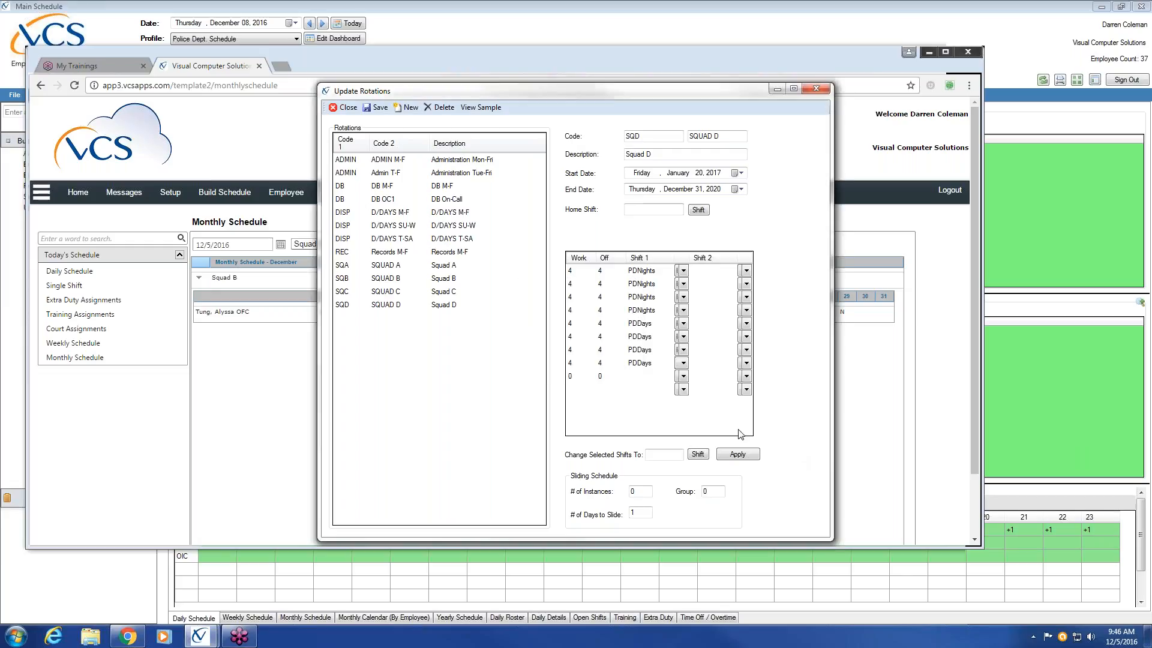
Step: Look through the saved rotation definitions of Squads A, B, C and D one after another
click(450, 266)
click(435, 278)
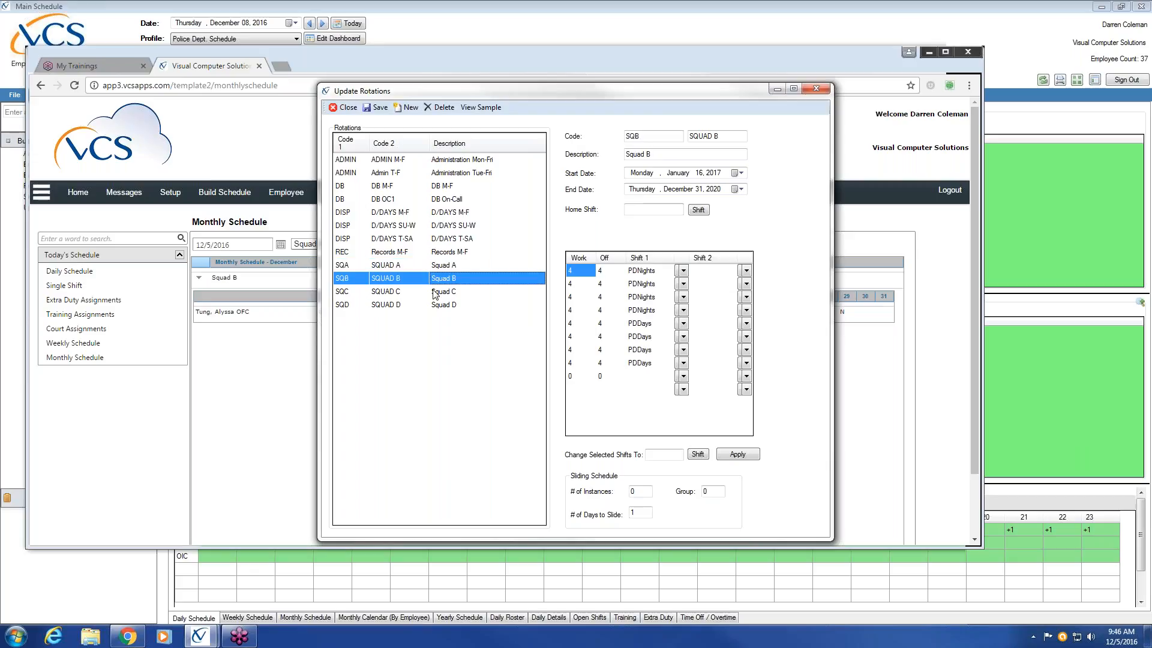
click(435, 291)
click(438, 305)
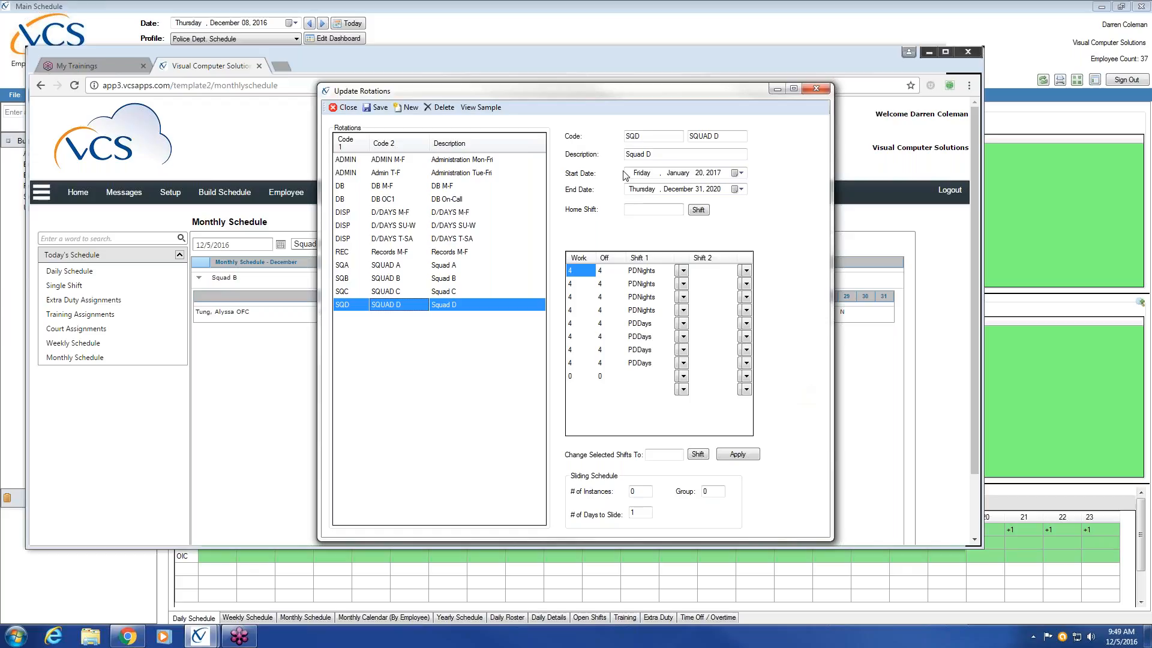
Step: Start a blank rotation with codes DSQA and Disp SqA and the description Dispatcher Squad A
click(411, 108)
text(D)
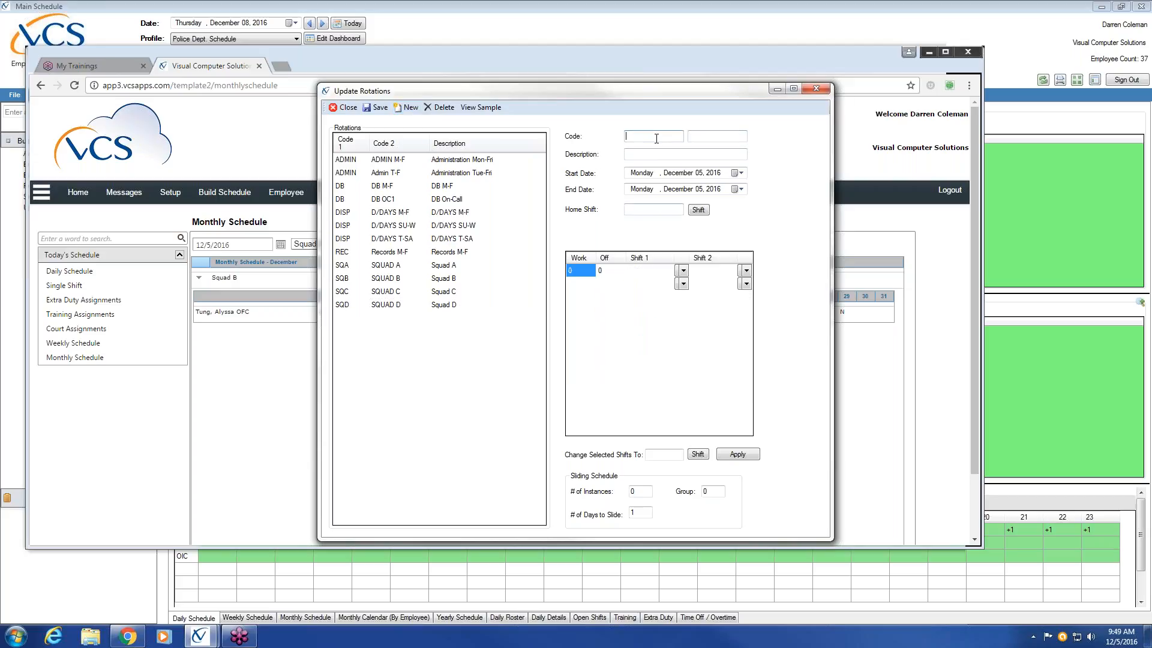
text(IS)
key(BackSpace)
text(SP)
key(BackSpace)
text(SQA)
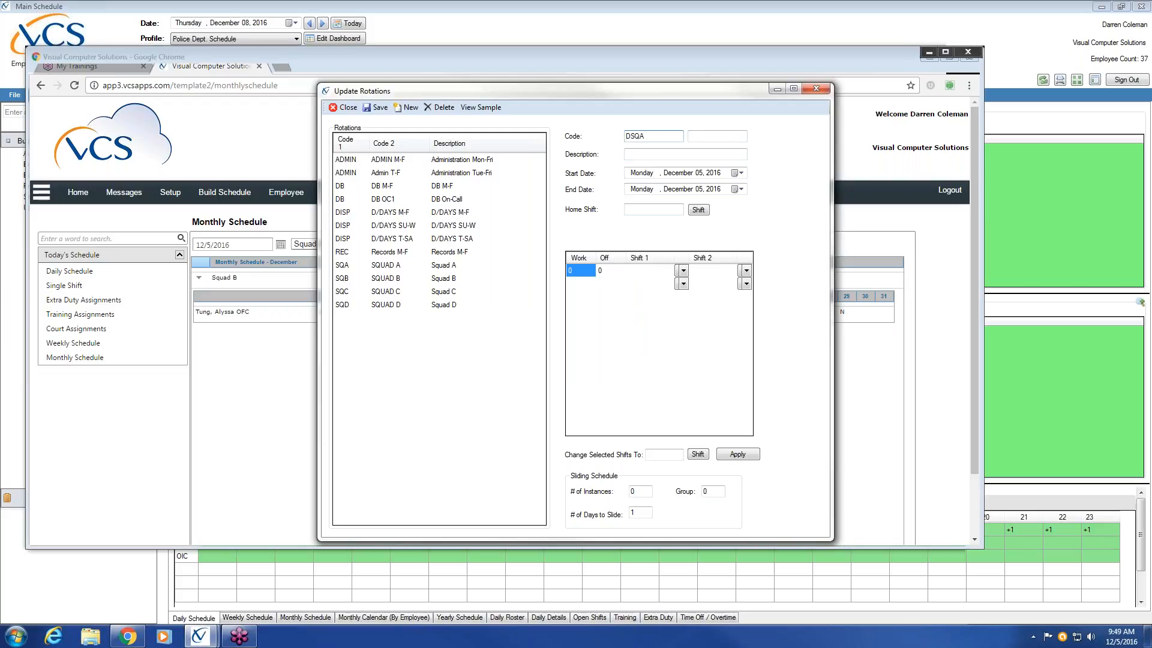
key(Tab)
text(Disp)
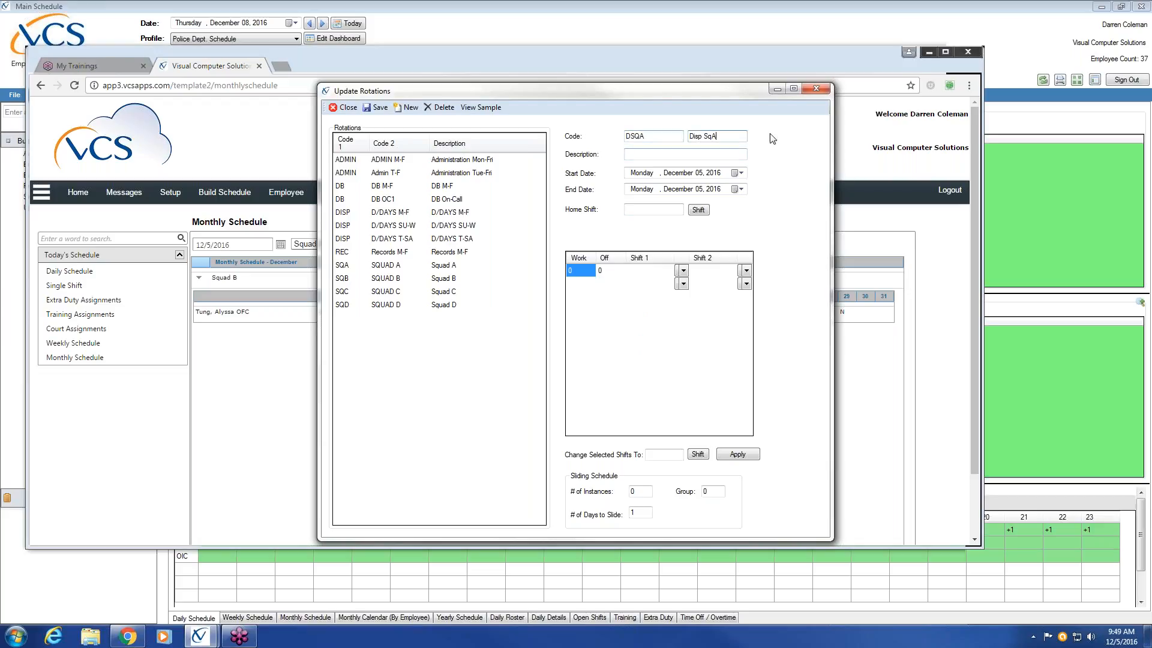
click(685, 155)
text(Dispatcher Squad A)
Step: Set the Dispatcher Squad A rotation's start date to January 2, 2017 and its end date to December 31, 2020
click(740, 173)
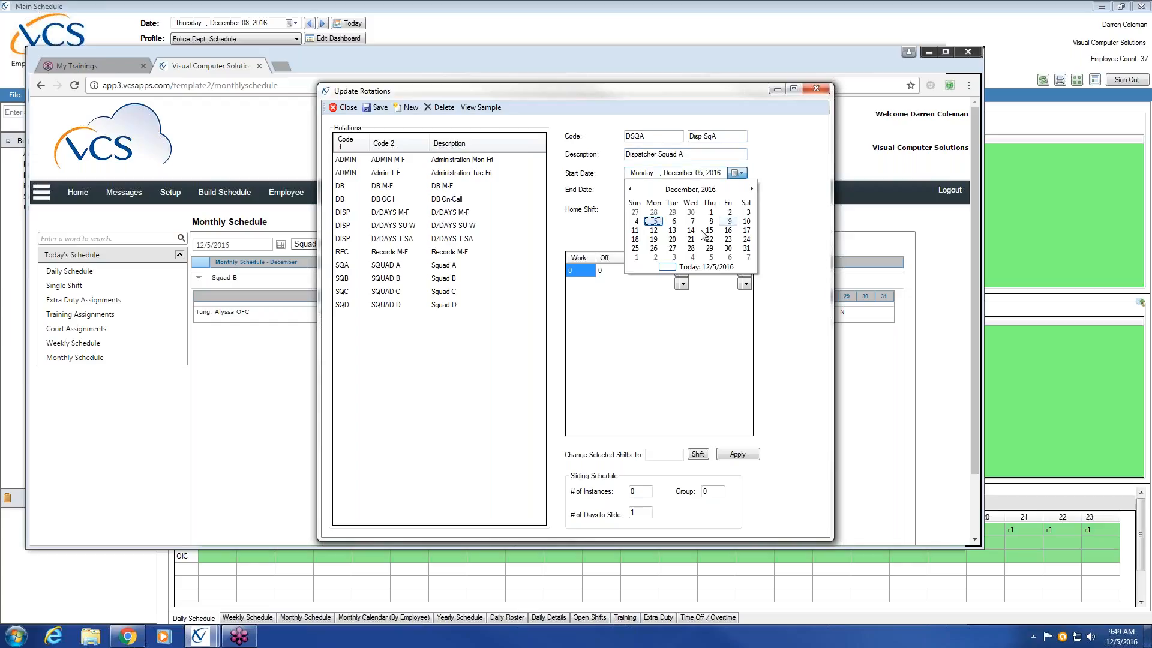
click(752, 189)
click(751, 189)
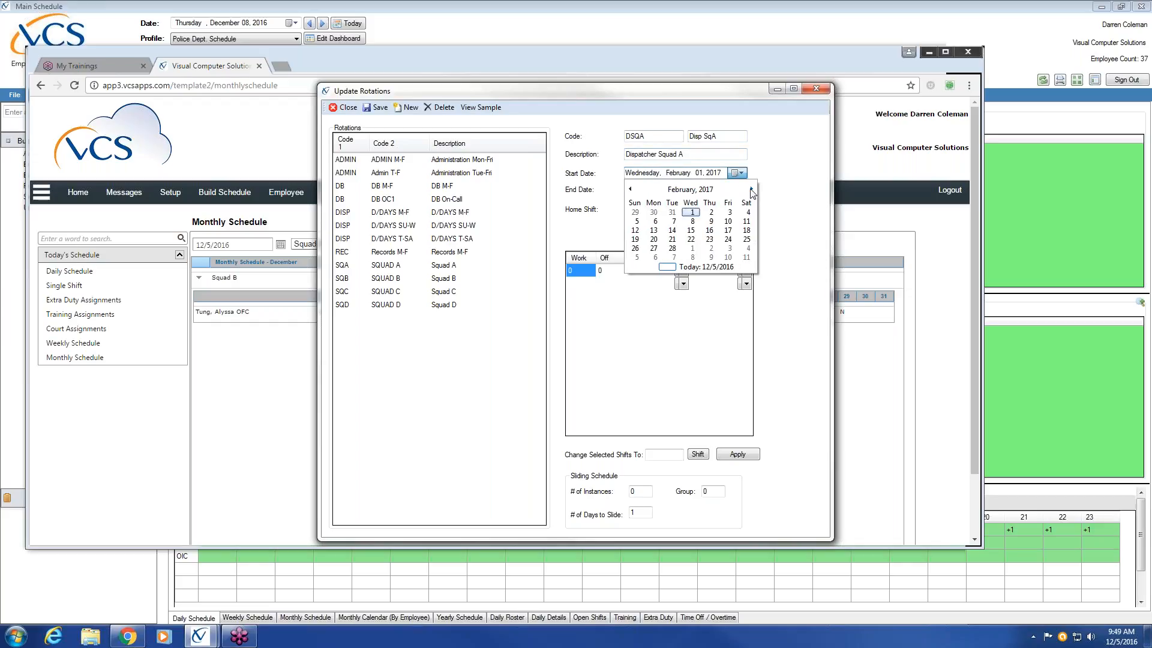
click(630, 189)
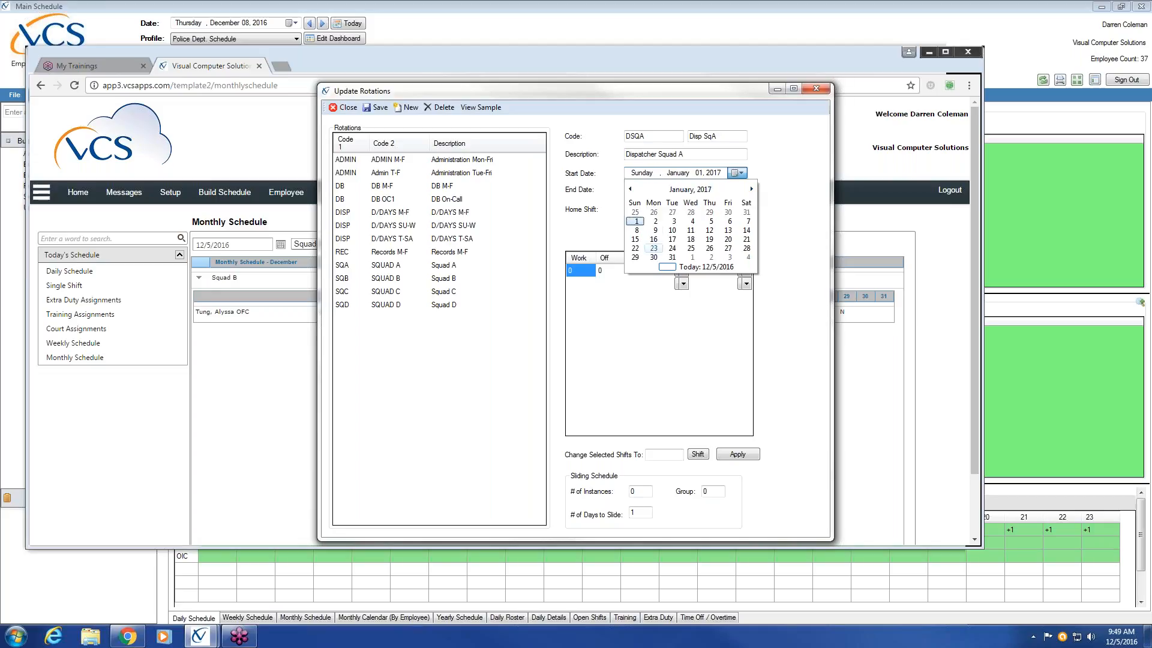
click(658, 225)
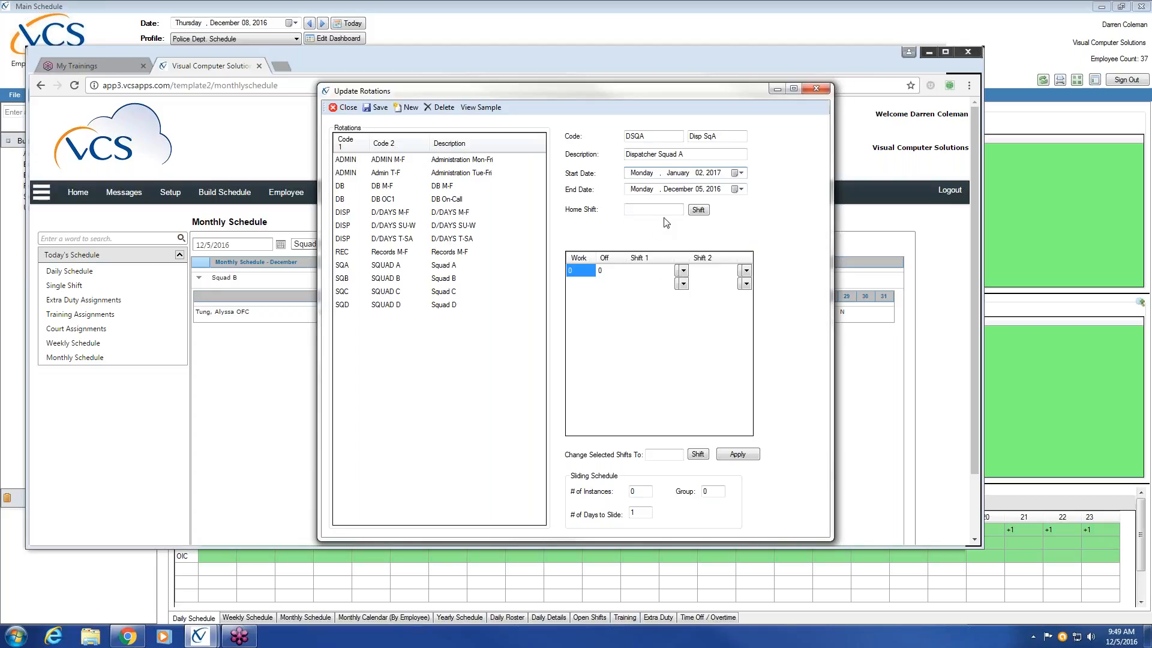
click(685, 191)
key(Down)
text(31, 2020)
key(Tab)
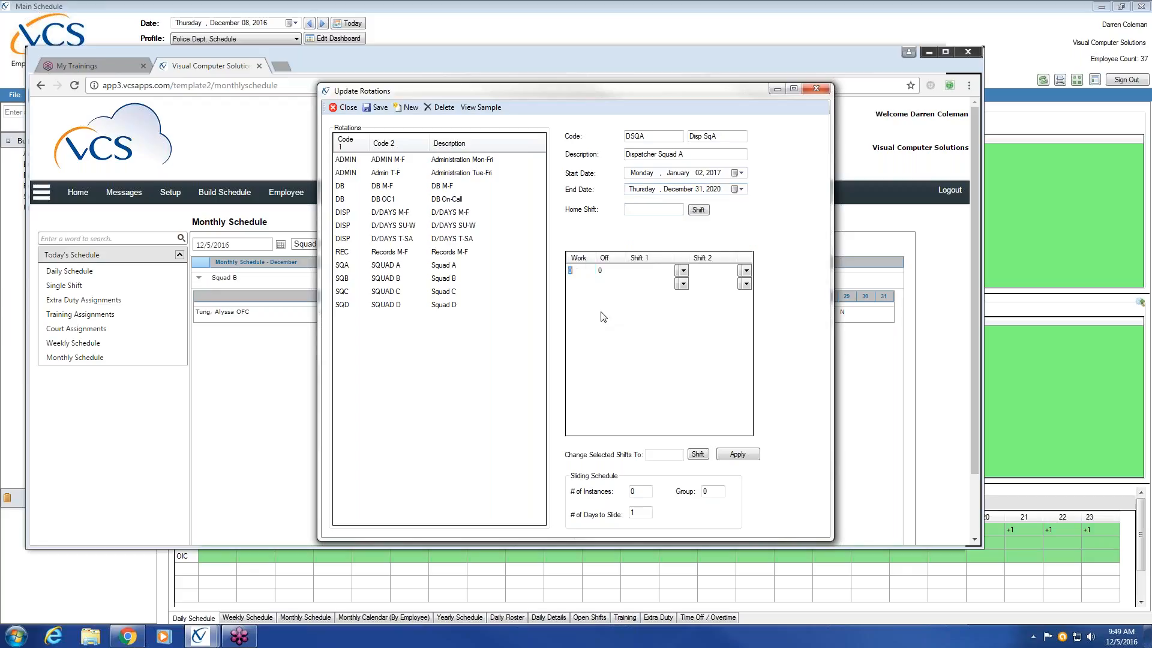
Step: Enter the first three work/off rows of the dispatcher rotation as 2 on/2 off, 3 on/2 off and 2 on/3 off
text(0)
key(BackSpace)
text(2)
key(Tab)
text(2)
key(Tab)
text(3)
key(Tab)
text(2)
key(Tab)
text(2)
key(Tab)
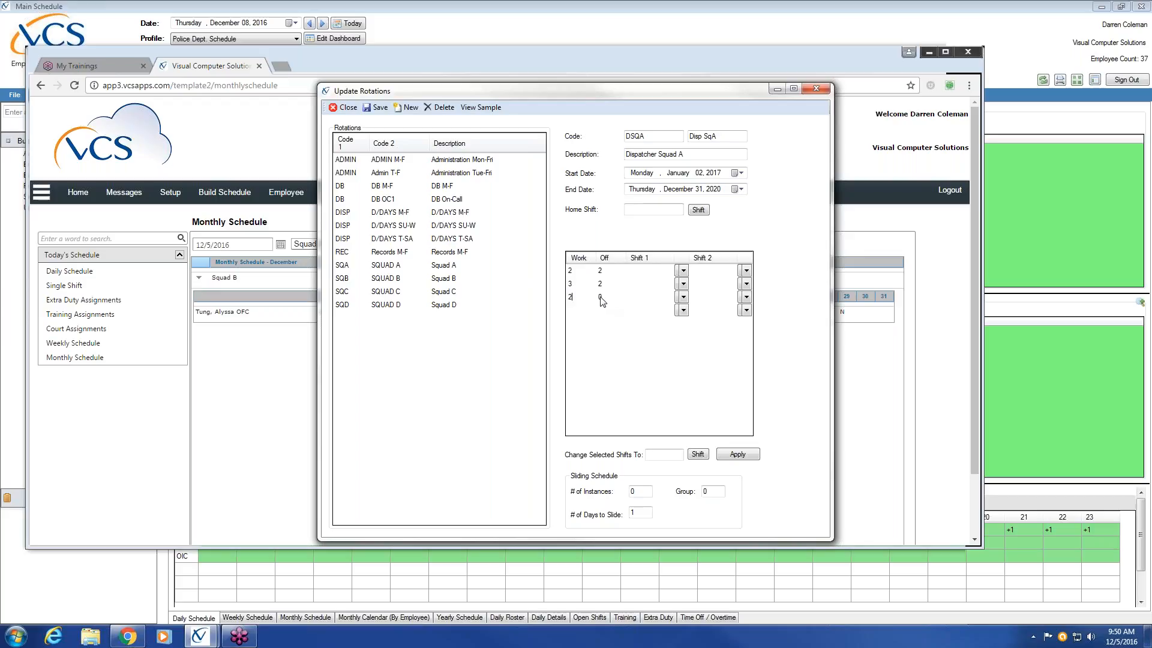
text(3)
Step: Assign Patrol Day Shift as Shift 1 to the first three rows of the dispatcher rotation
click(683, 271)
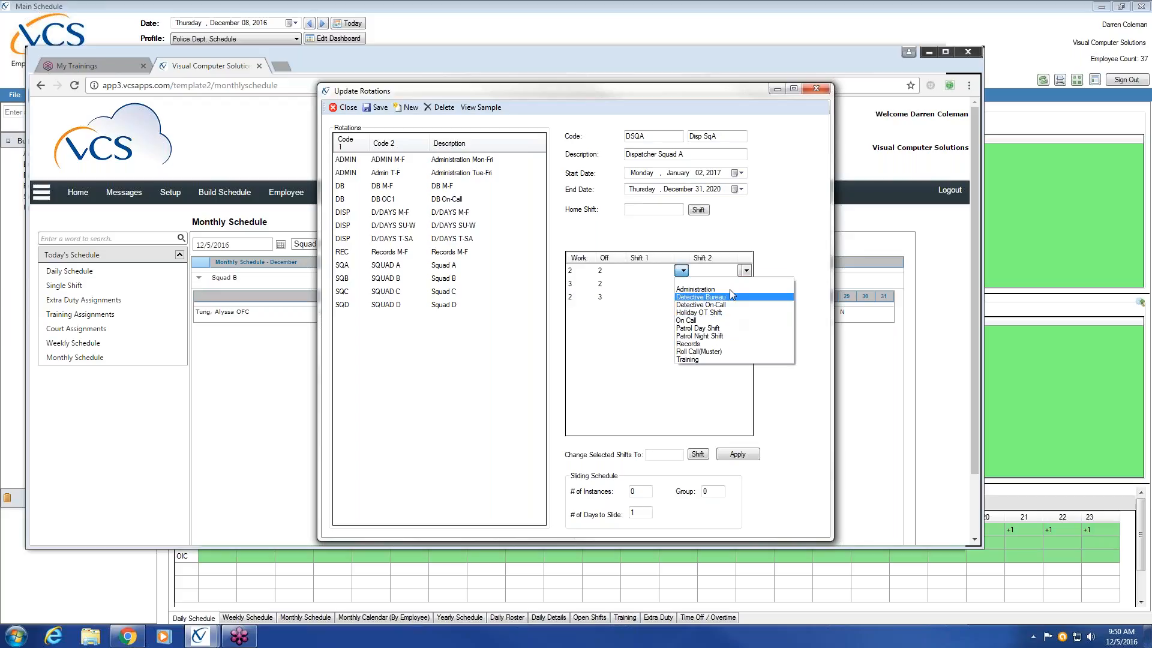
click(726, 329)
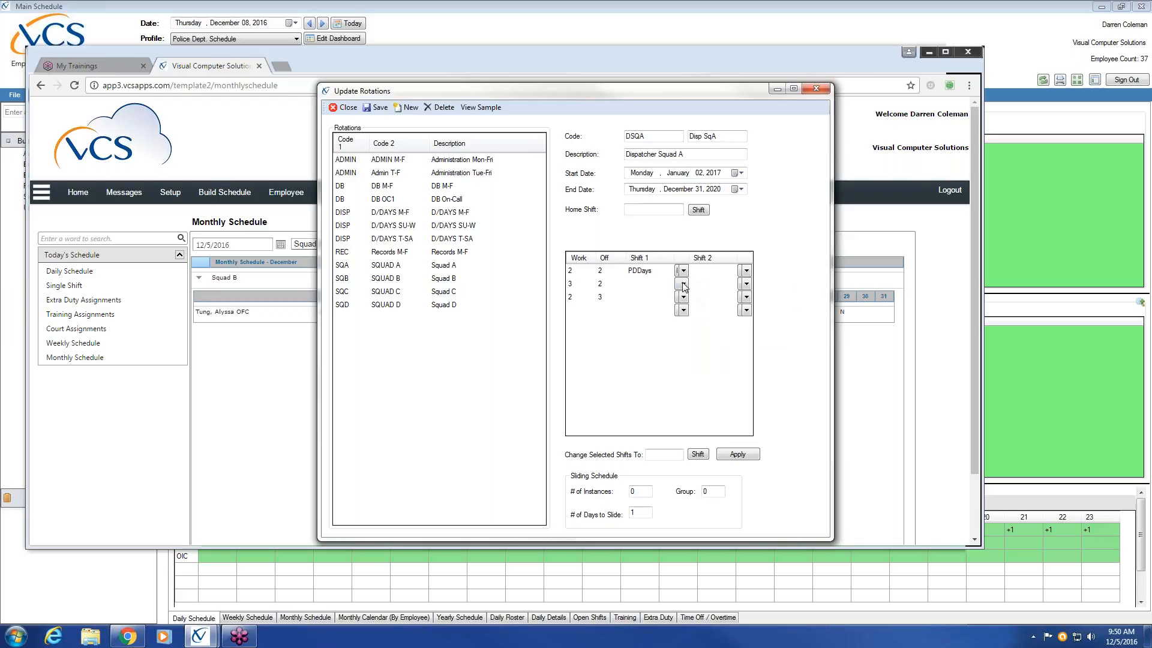
click(683, 284)
click(711, 344)
click(683, 297)
click(720, 355)
Step: Repeat the pattern in three further rows of the dispatcher rotation: 2 on/2 off, 3 on/2 off and 2 on/3 off
click(579, 309)
click(572, 271)
click(571, 284)
click(571, 297)
click(577, 311)
text(2)
click(600, 312)
text(2)
click(576, 324)
text(3)
click(601, 323)
text(2)
click(578, 337)
text(2)
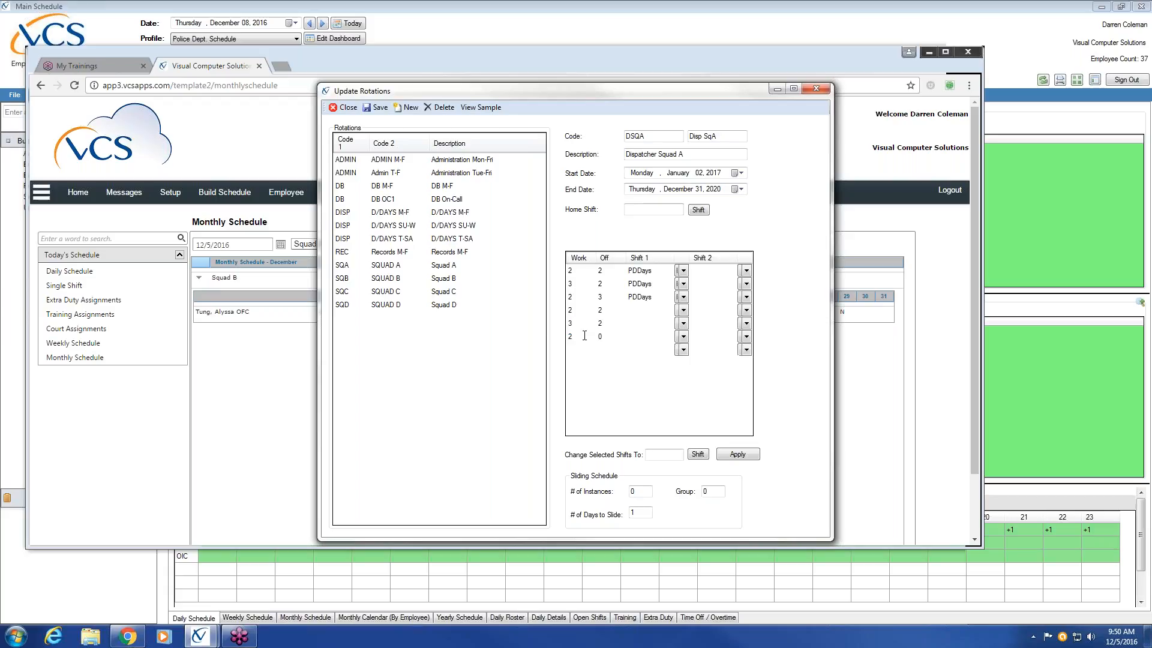
click(601, 337)
text(3)
Step: Assign Patrol Night Shift as Shift 1 to the last three rows of the dispatcher rotation
click(682, 310)
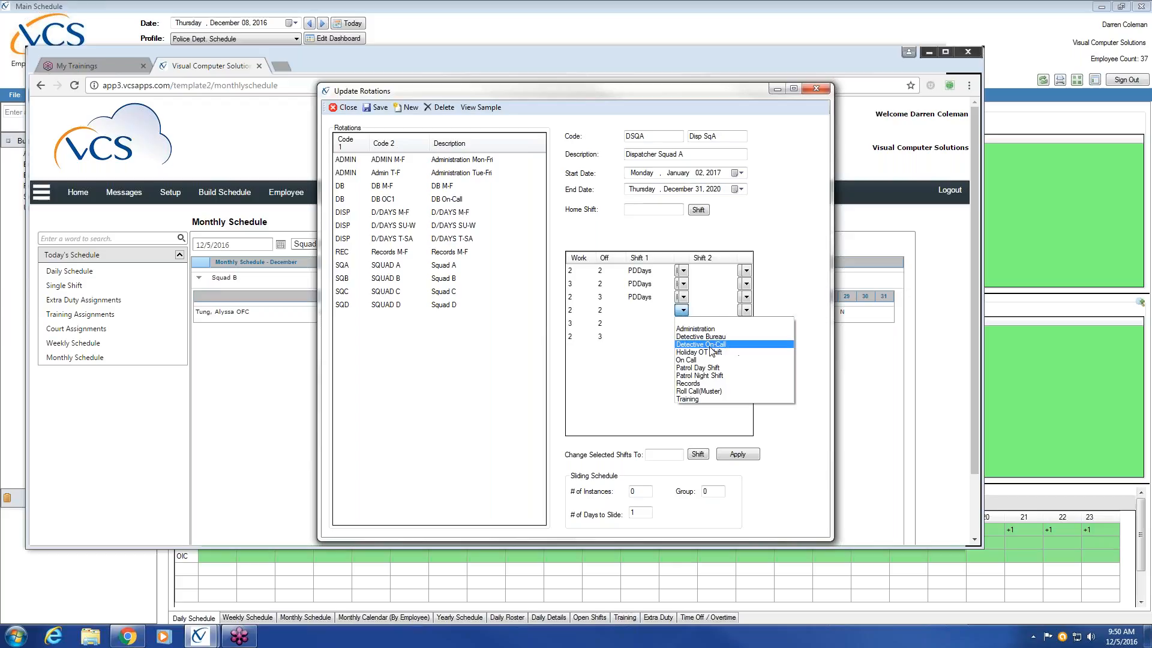
click(712, 376)
click(682, 323)
click(702, 389)
click(683, 336)
click(707, 402)
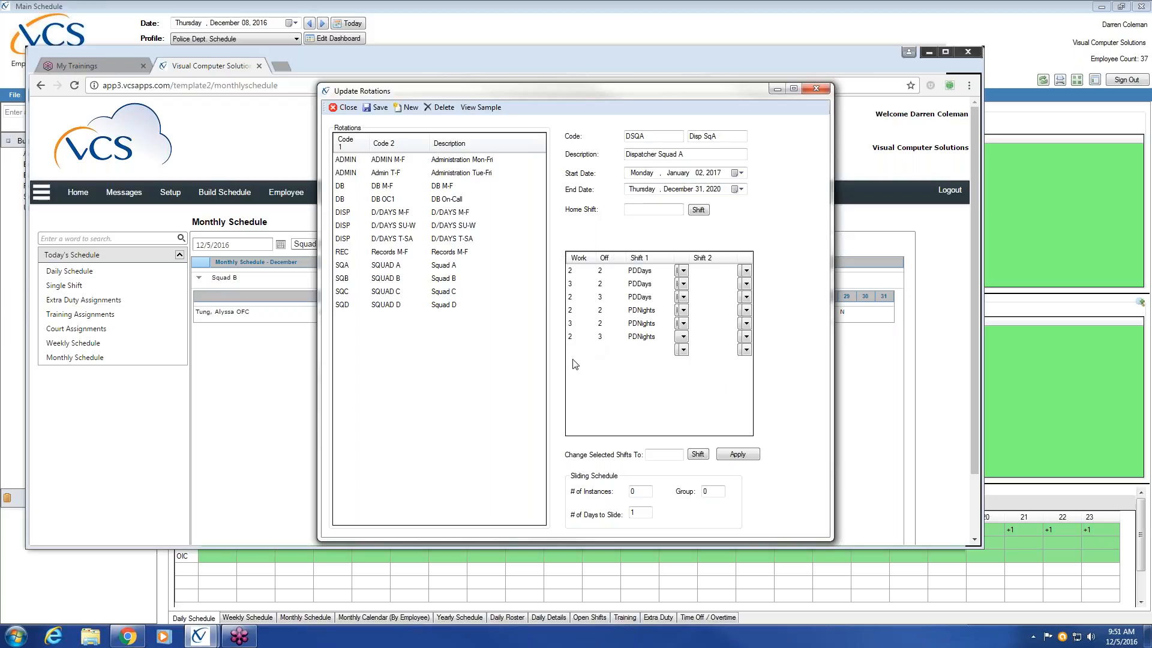
Step: Review Dispatcher Squad A's 2017 sample calendar, and save and build the rotation
click(481, 107)
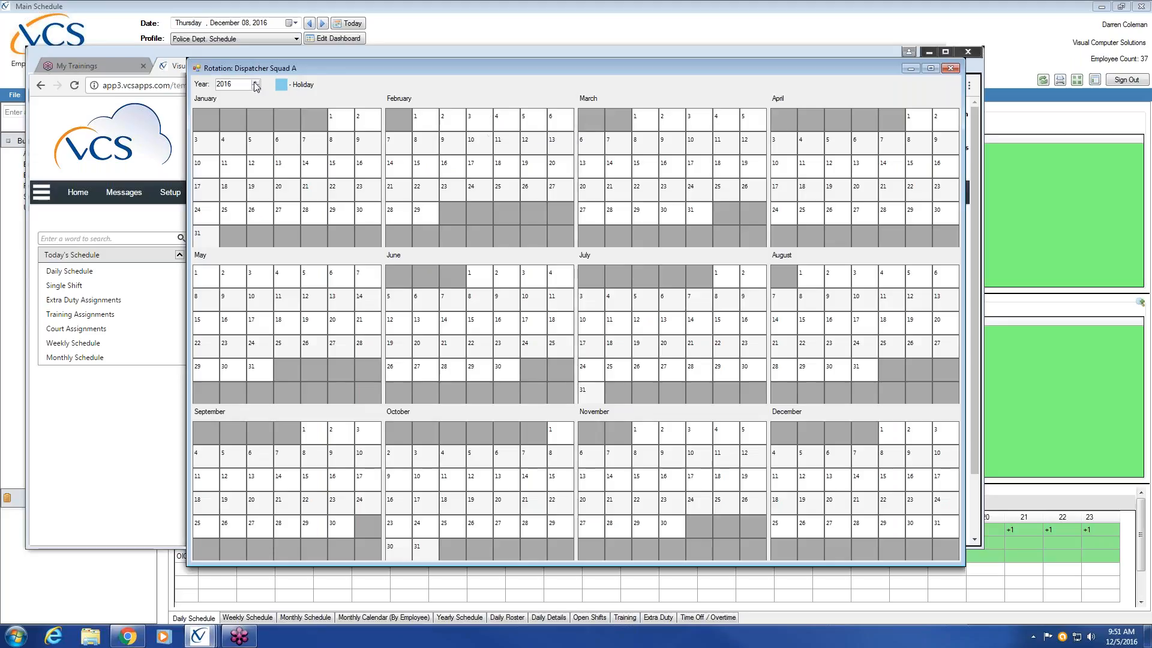
click(258, 84)
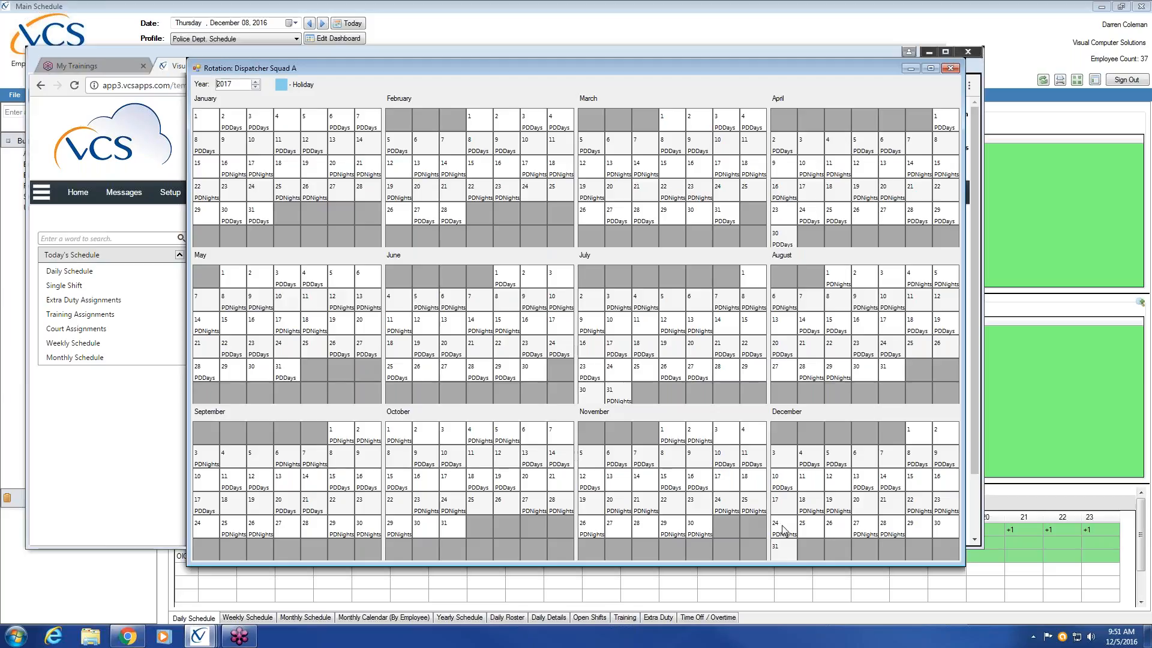
click(954, 69)
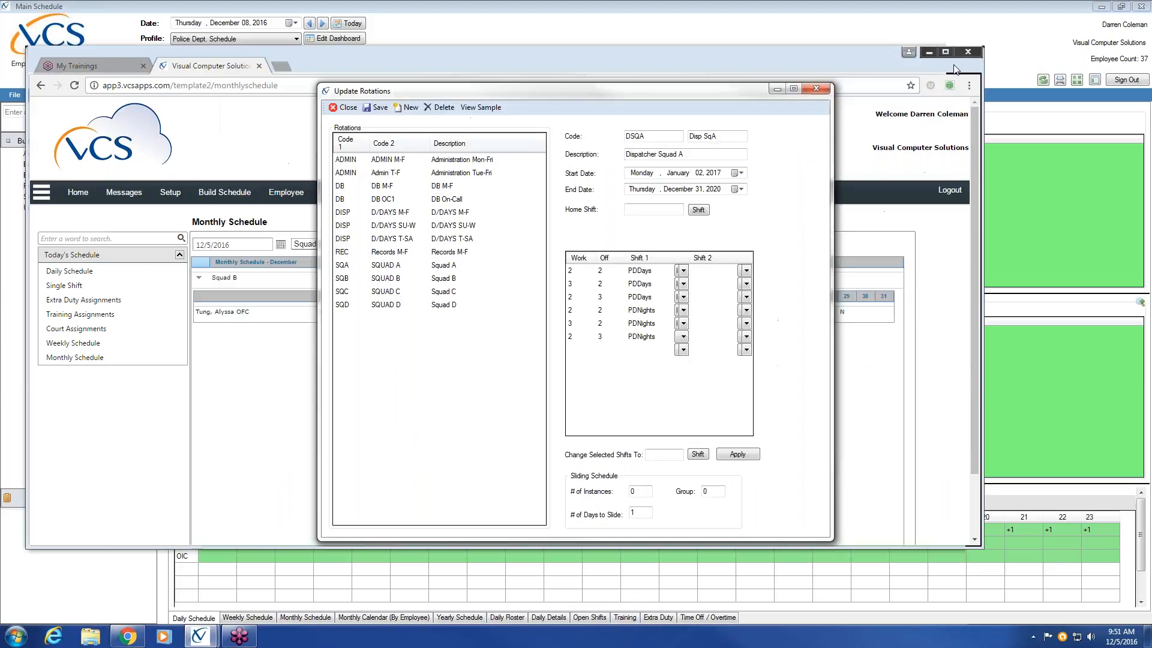
click(384, 115)
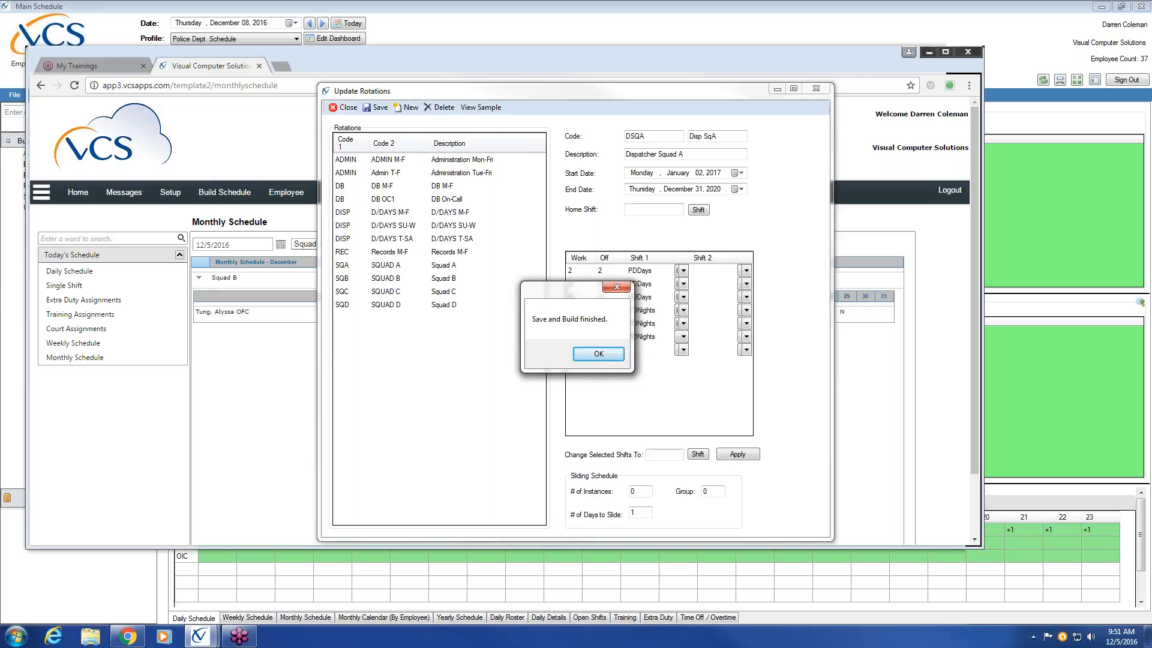
click(599, 354)
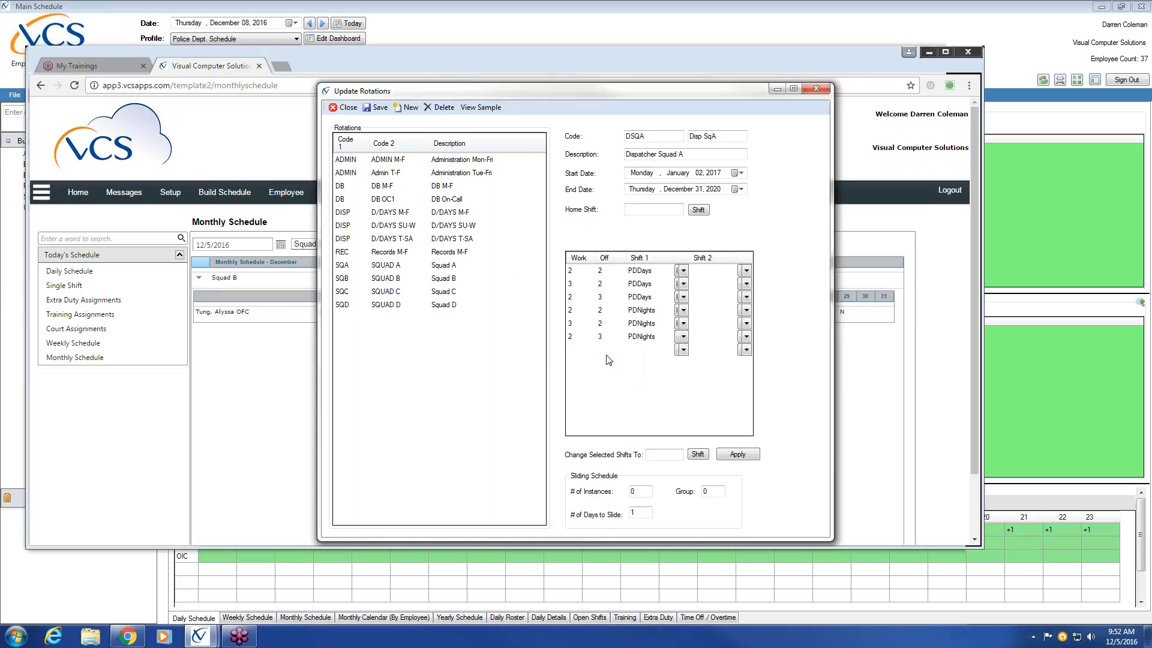
Step: Close the rotation editor and switch from the browser back to the VCS Main Schedule
click(824, 90)
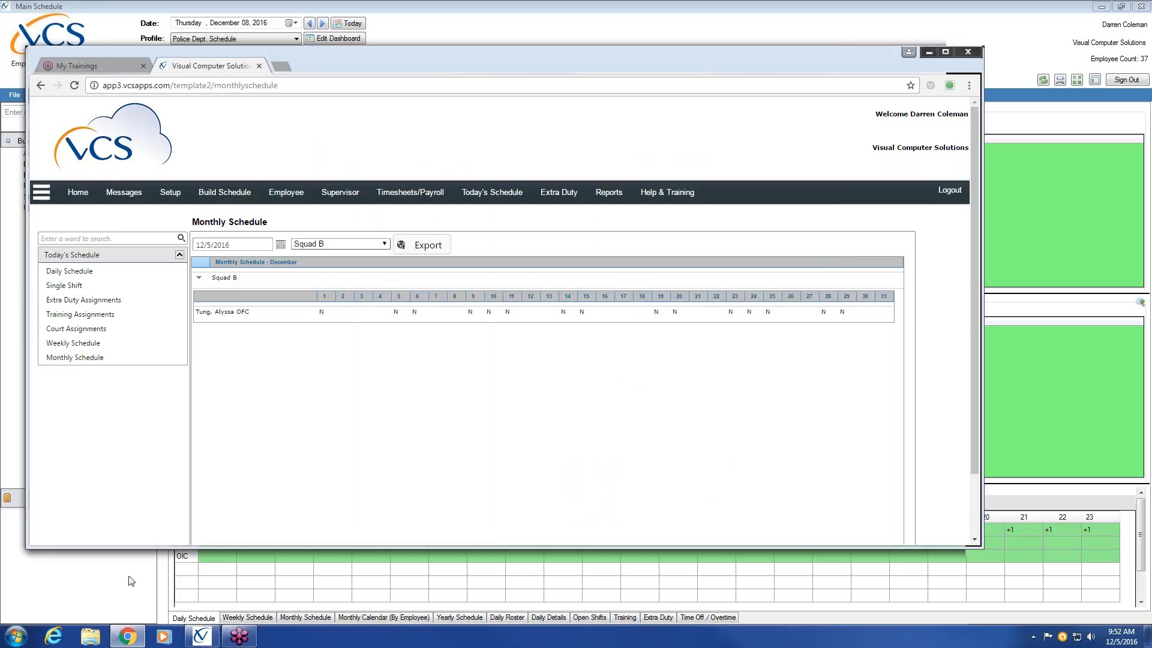
click(201, 636)
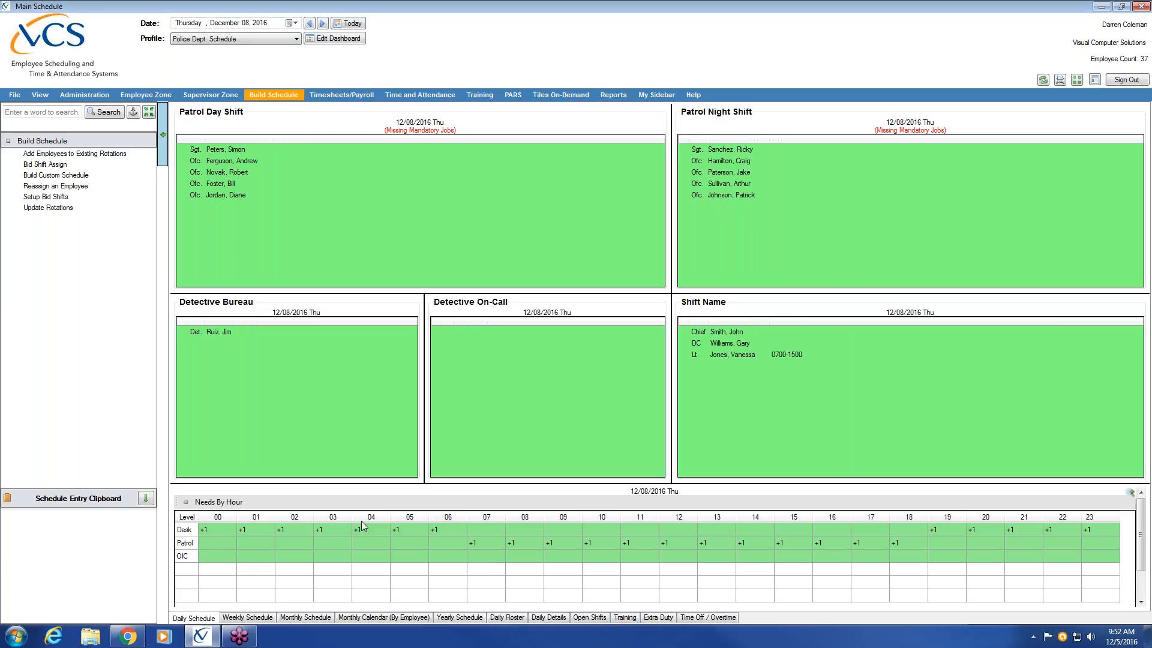
Step: Look through the weekly, monthly, employee calendar and yearly schedule views, and return to the daily schedule
click(260, 618)
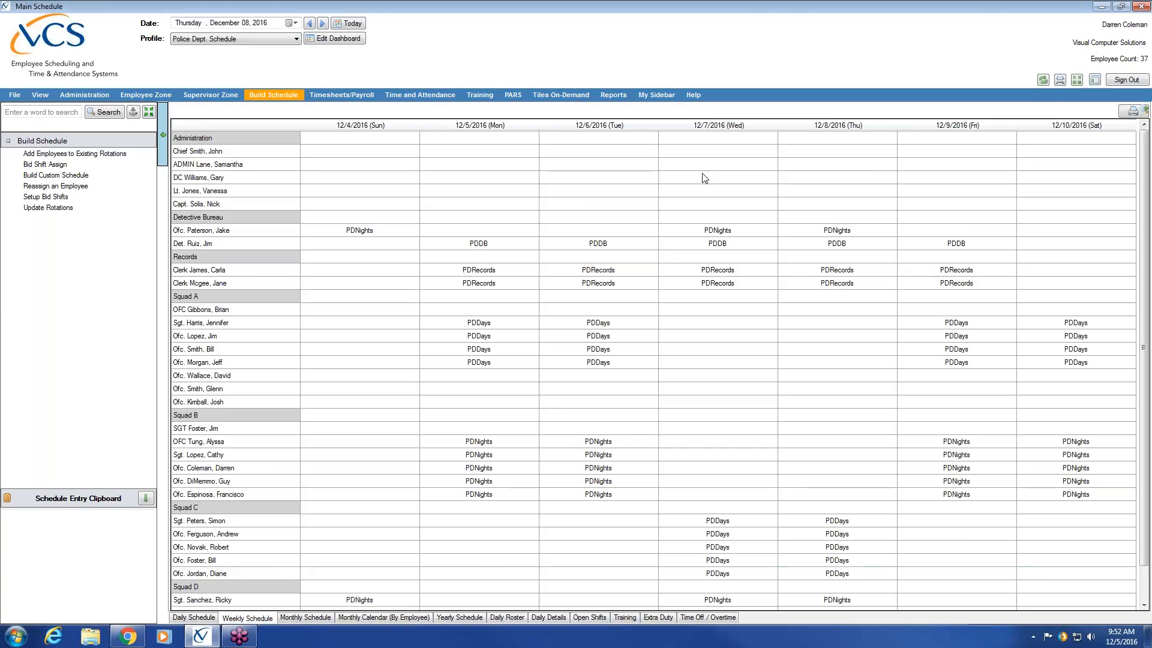
click(314, 617)
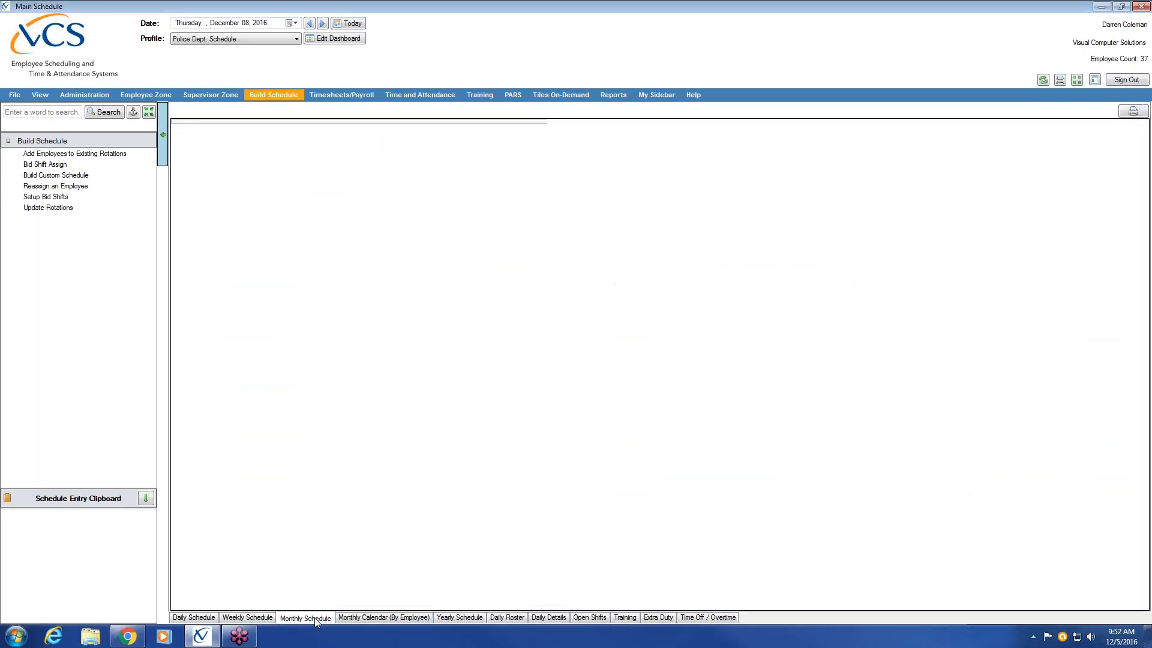
click(392, 618)
click(474, 618)
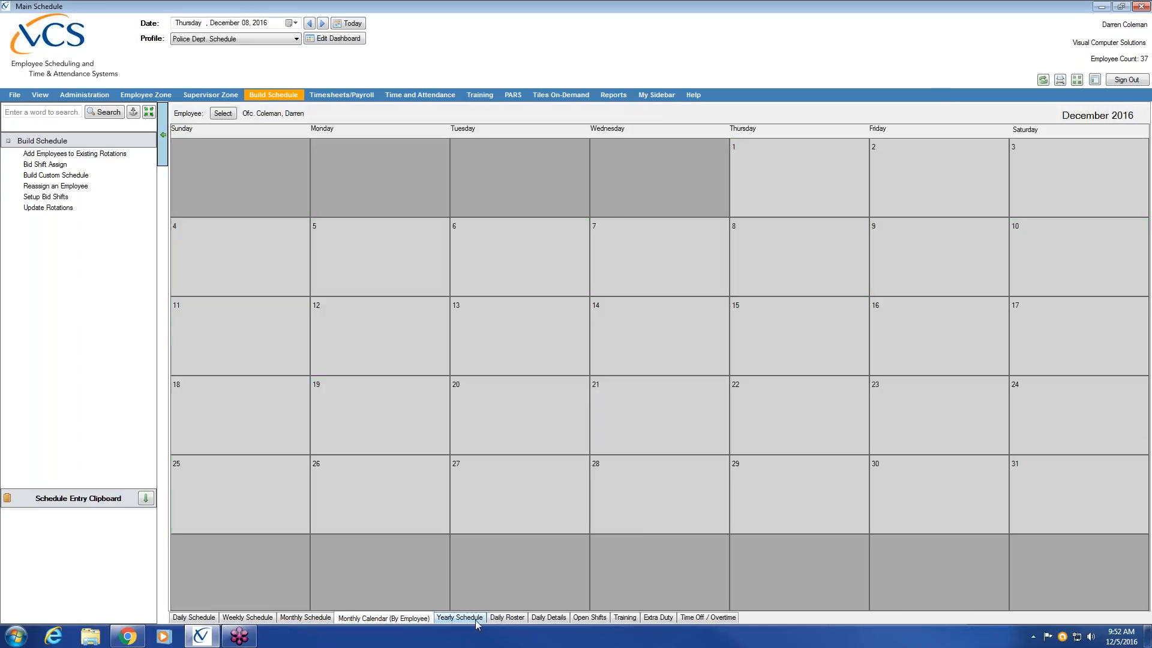
click(195, 618)
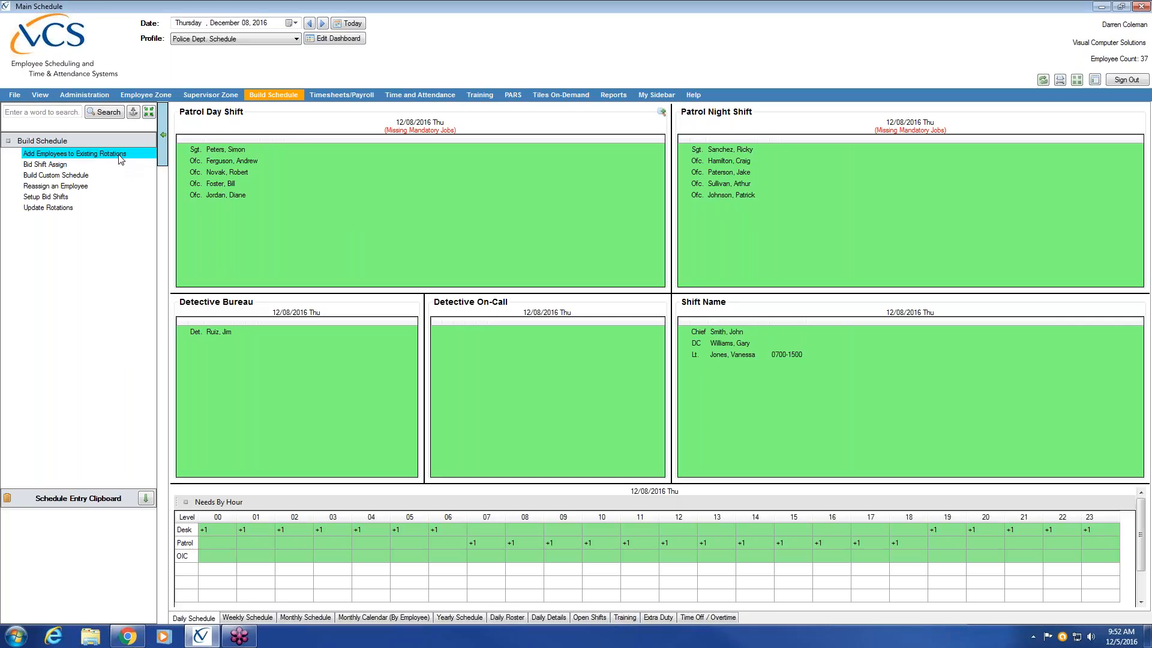
Step: Start adding employees to existing rotations with a date range from January 1, 2017 to December 31, 2017
click(87, 157)
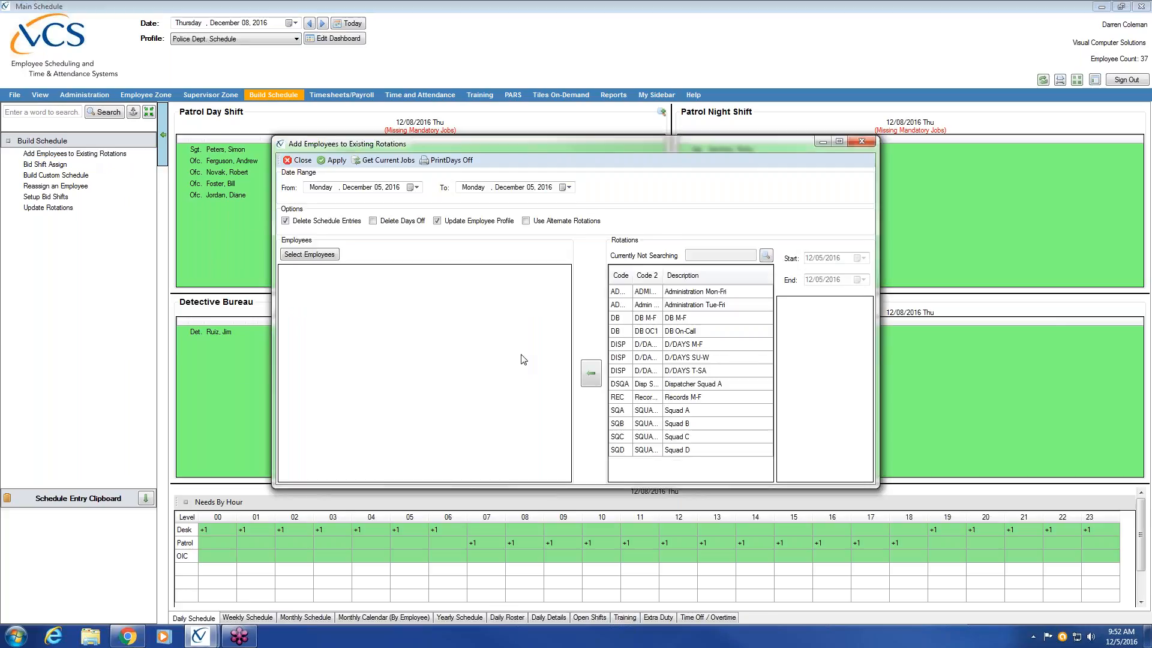
click(359, 187)
text(0101)
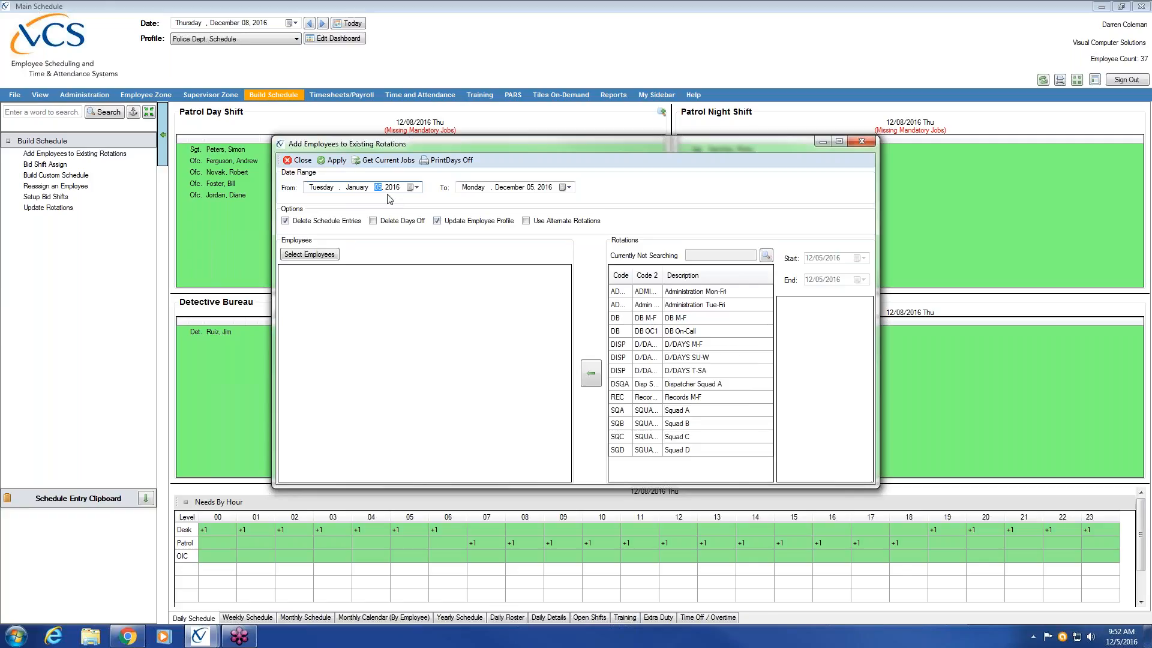
text(2017)
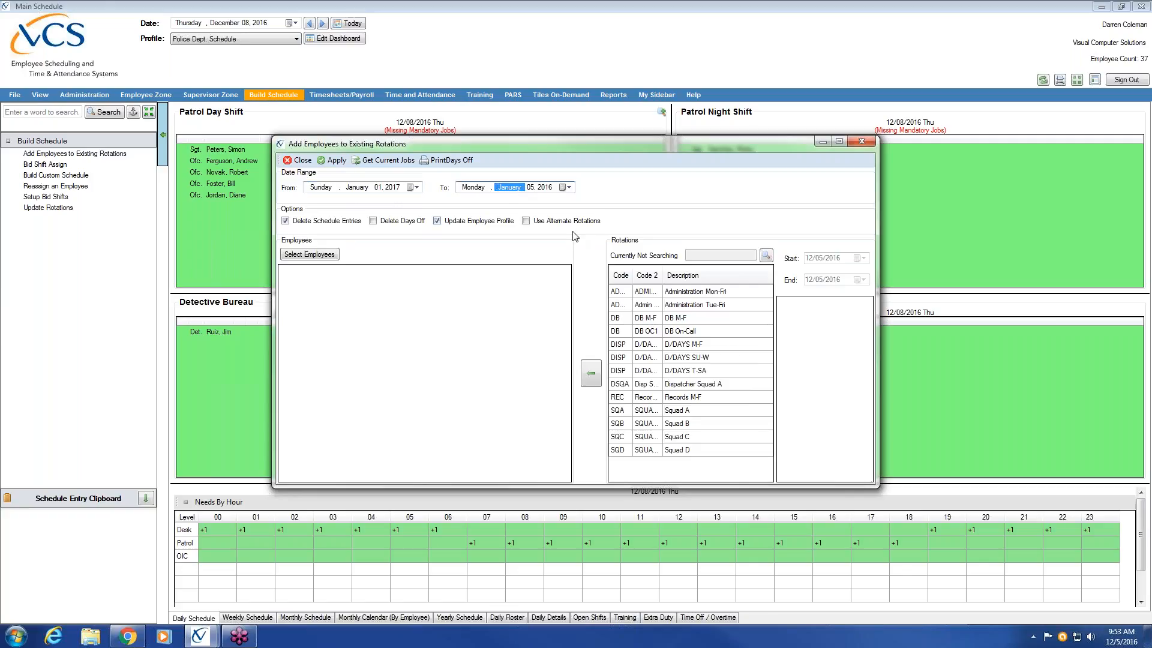
click(533, 187)
text(31, 2017)
click(532, 188)
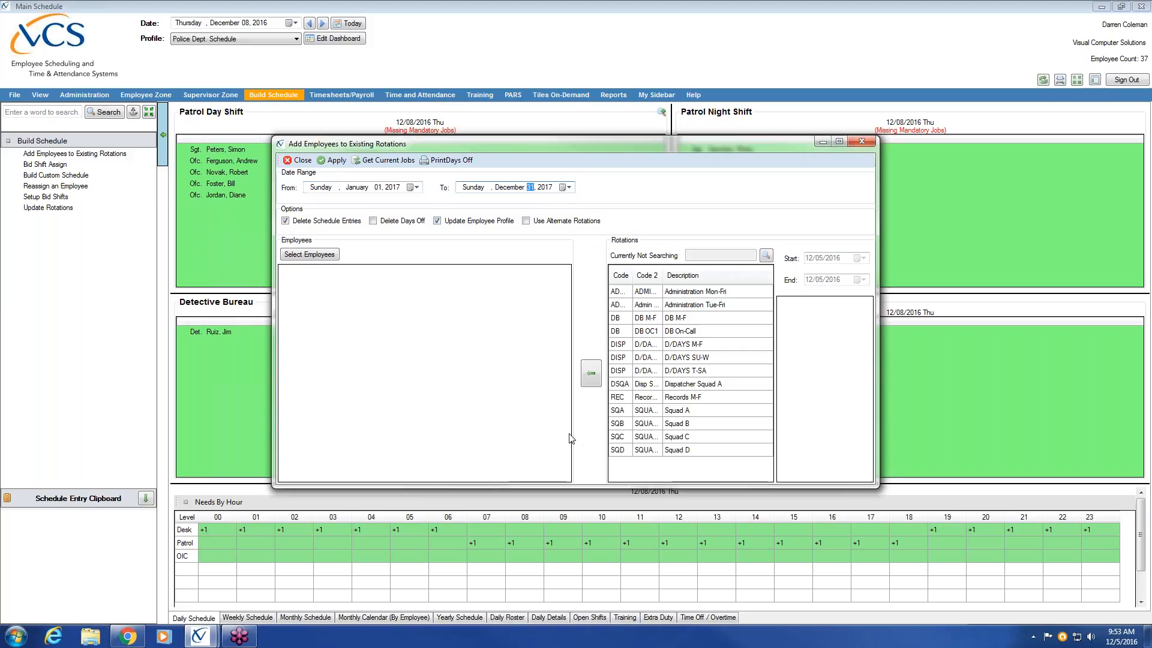
Step: Filter the employee lookup by the Squad A group and add all of its members to the rotation assignment
click(294, 255)
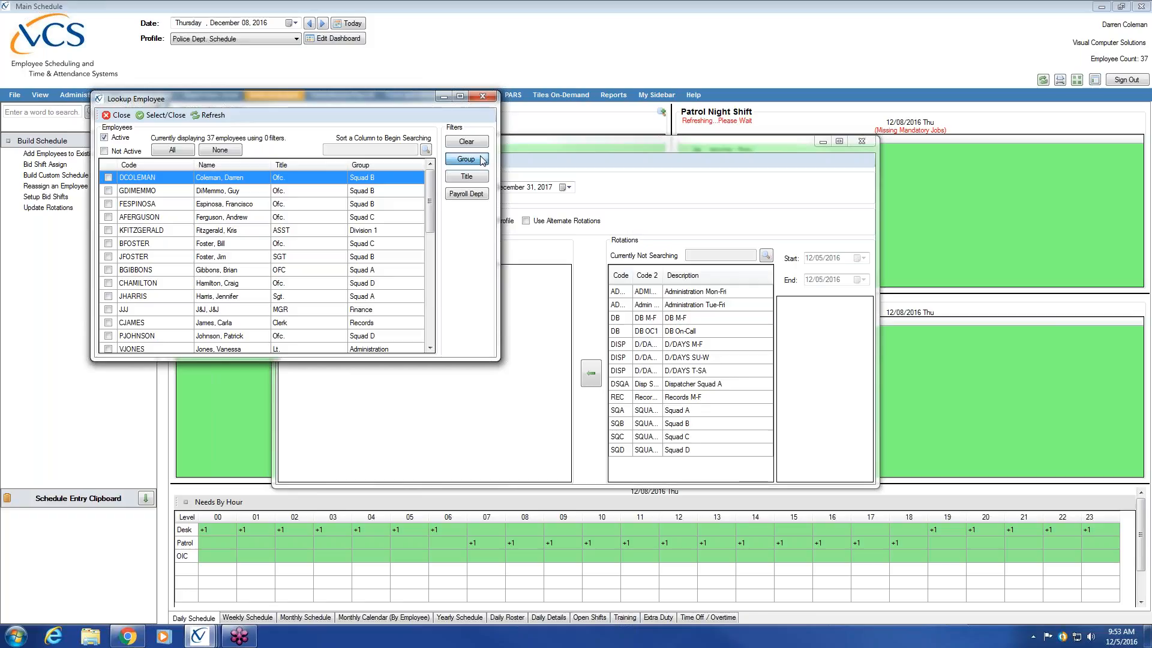
click(482, 160)
click(217, 295)
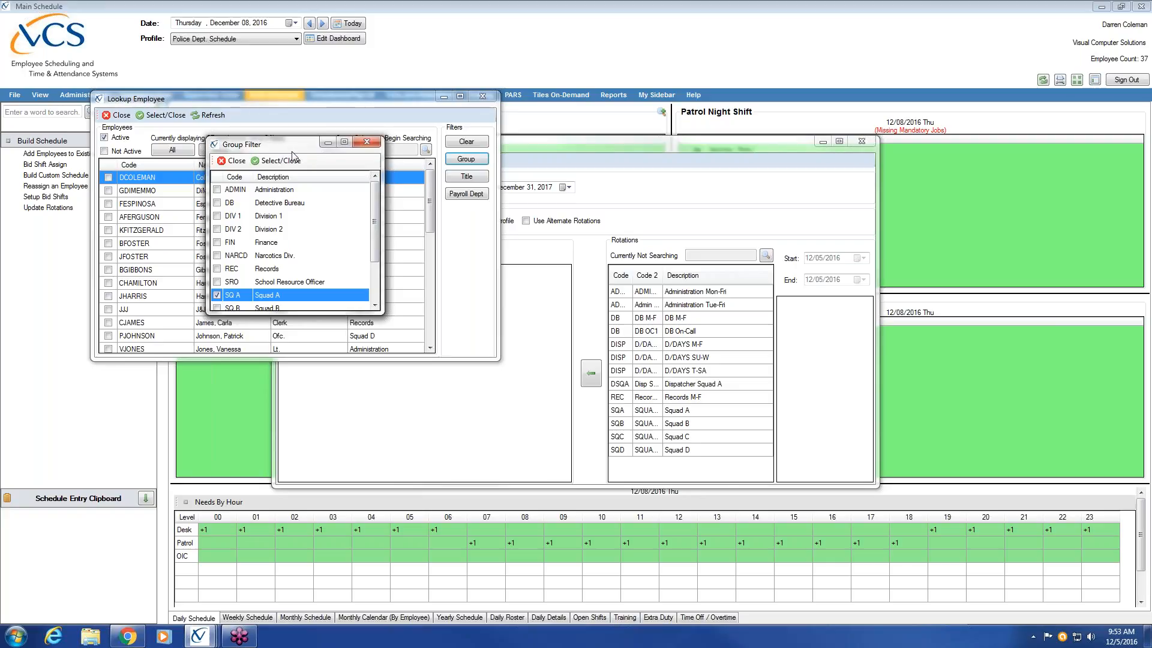
click(277, 162)
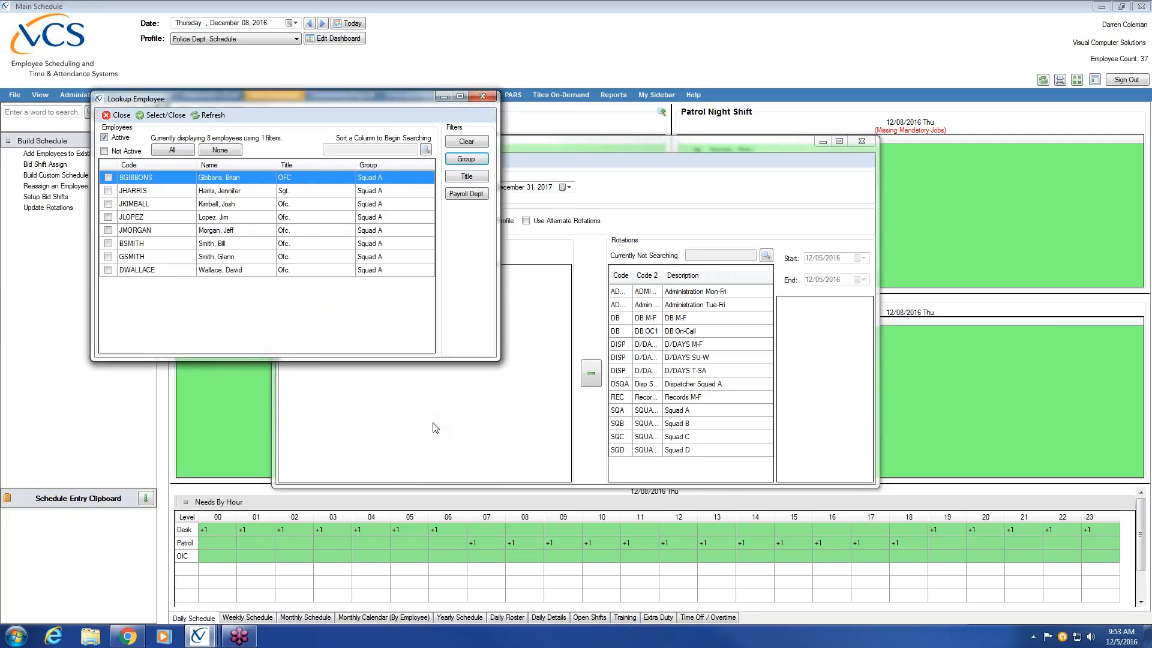
click(184, 151)
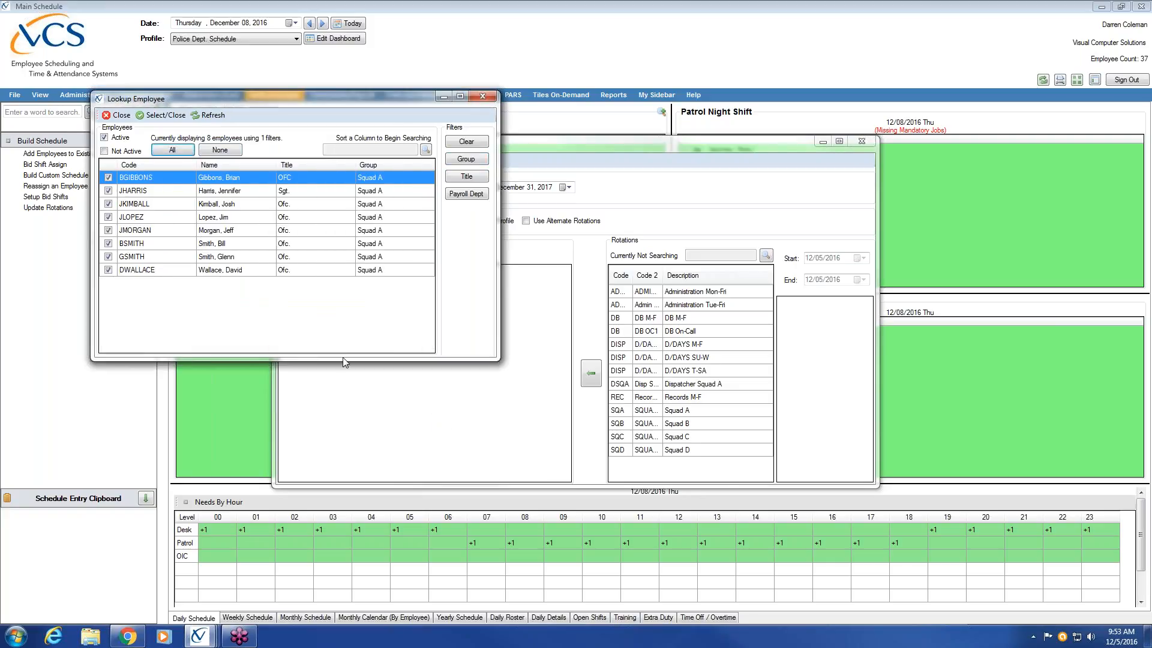
click(160, 115)
Step: Assign the Squad A rotation to all of the listed employees
click(507, 294)
drag(508, 300, 508, 390)
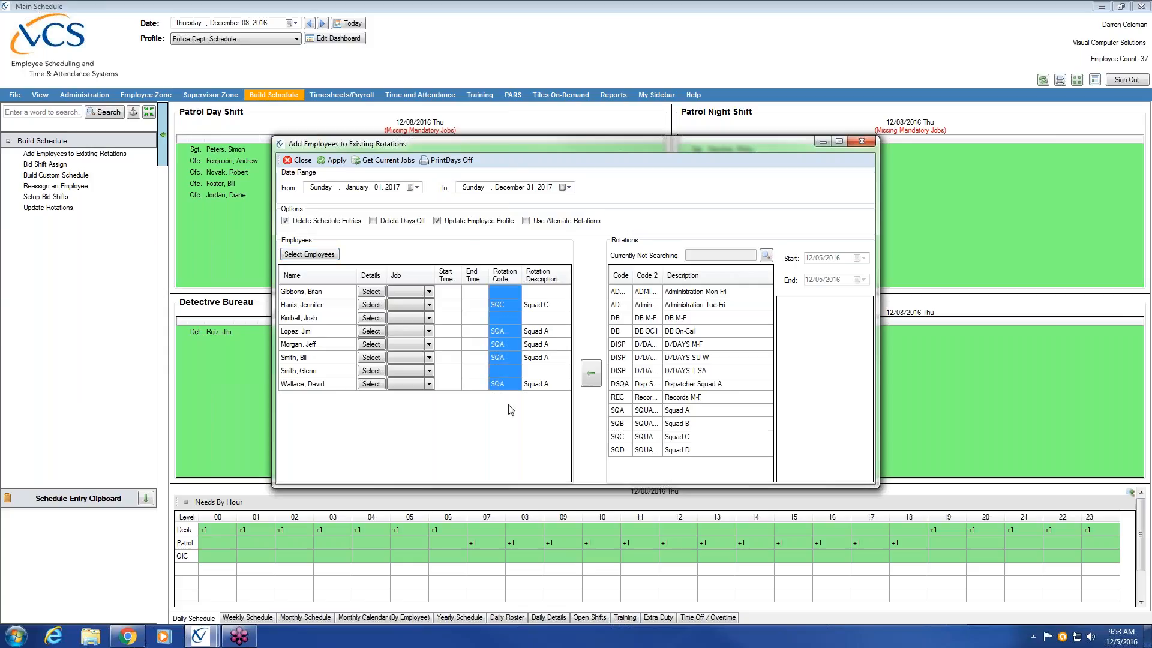
drag(453, 293, 447, 389)
click(688, 412)
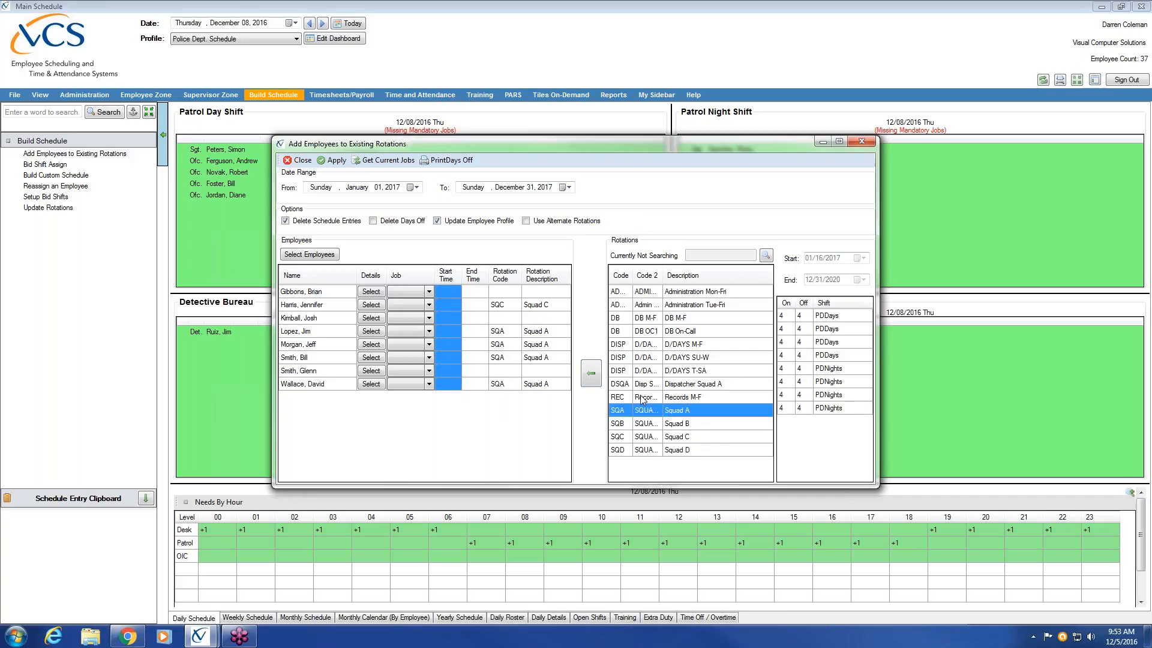
click(591, 373)
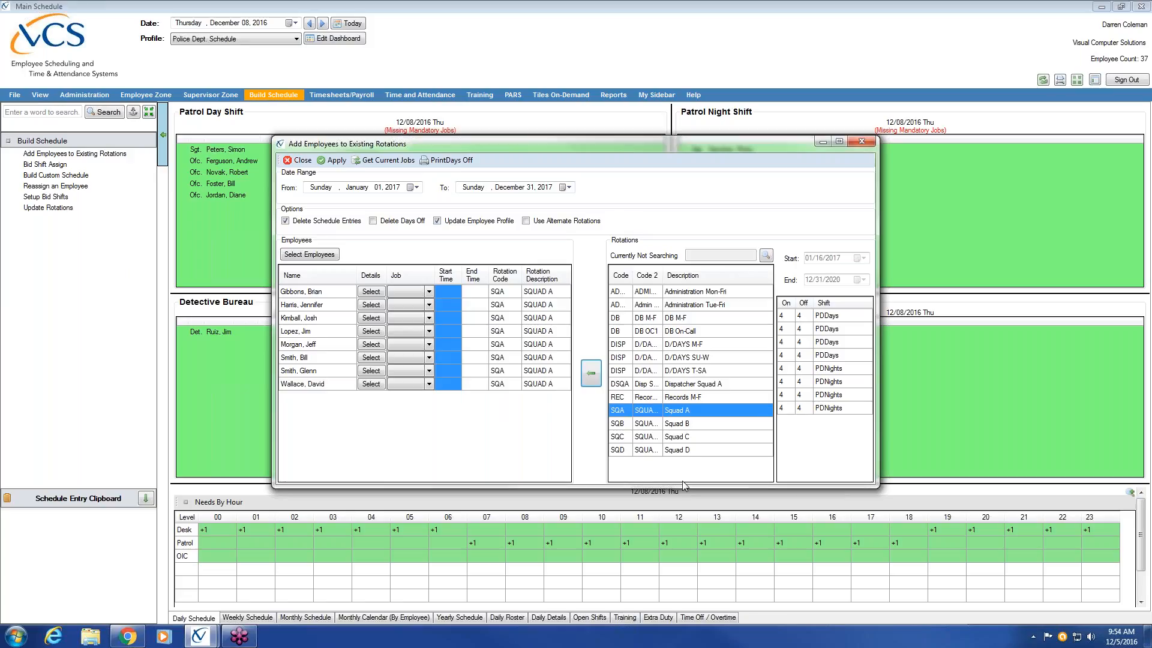
Step: Set the sixth listed employee's start time to 0600 and end time to 1800
click(455, 293)
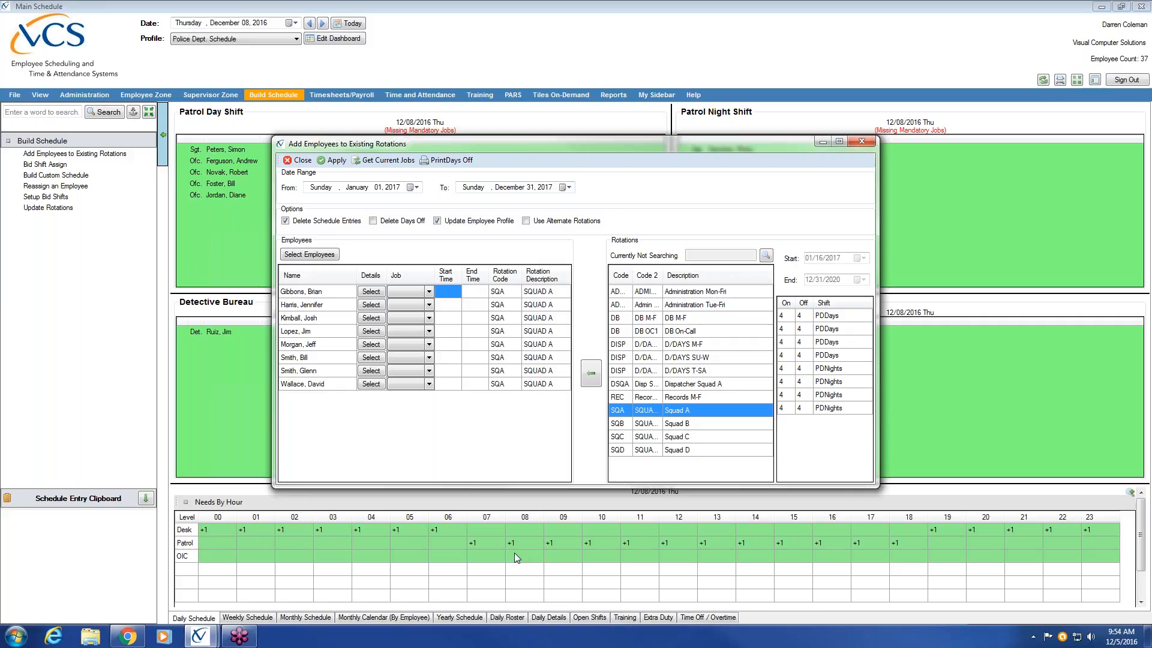
click(482, 294)
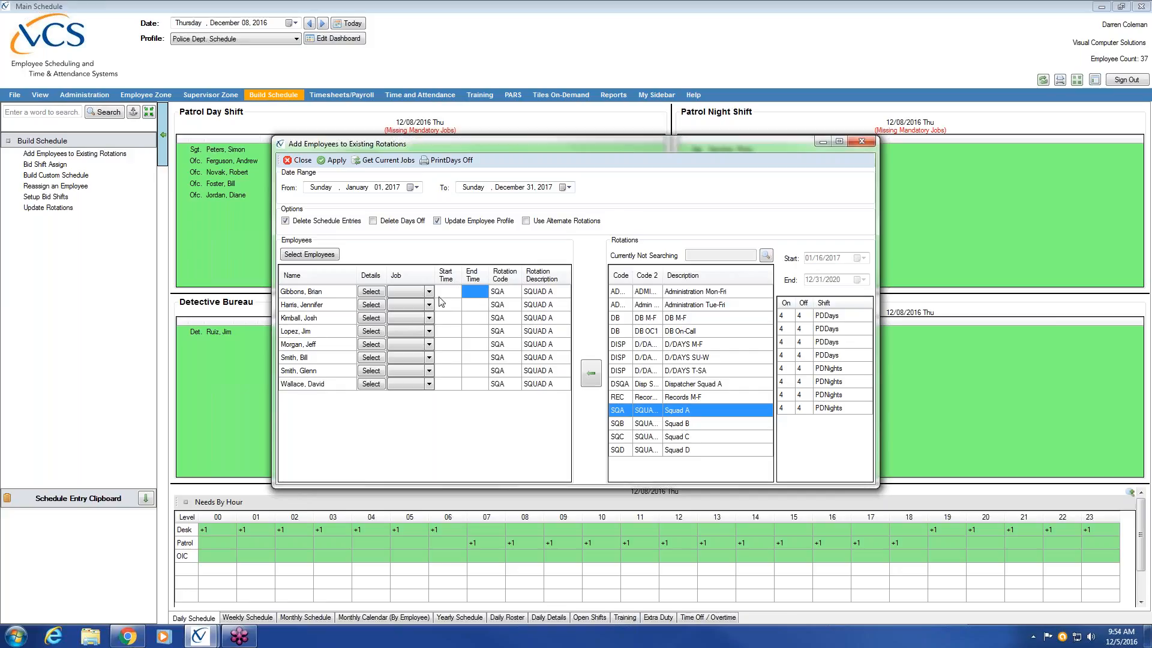
click(447, 358)
text(0)
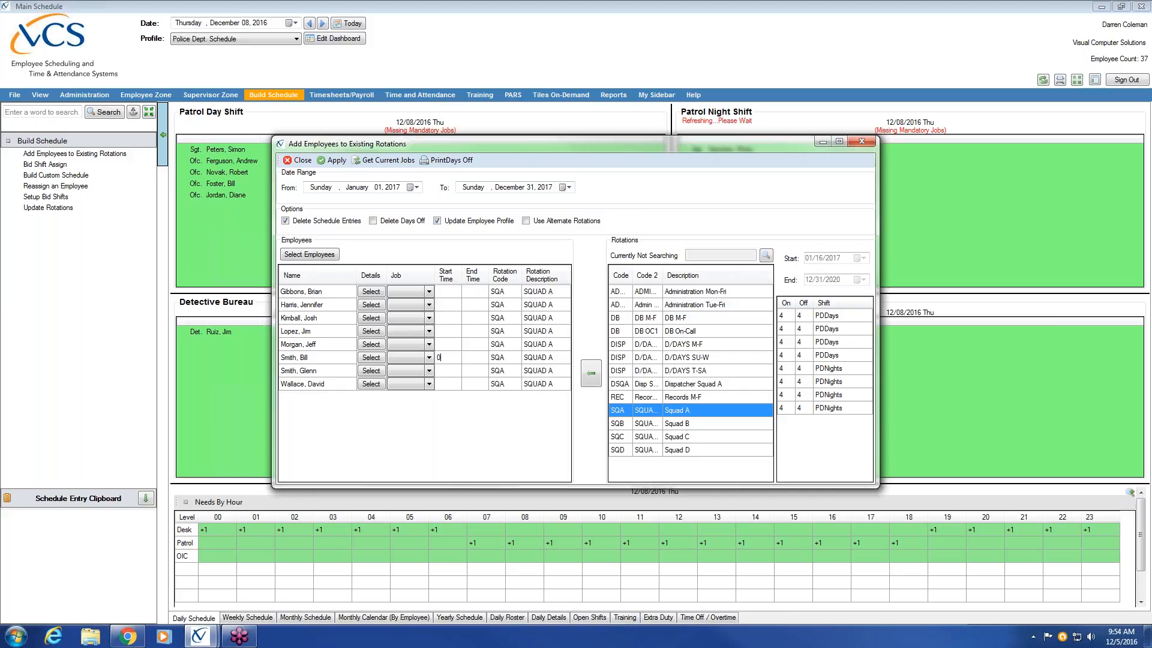
text(600)
click(480, 362)
text(1800)
Step: Give the last two listed employees a 0600 start time and an 1800 end time
click(449, 371)
text(0600)
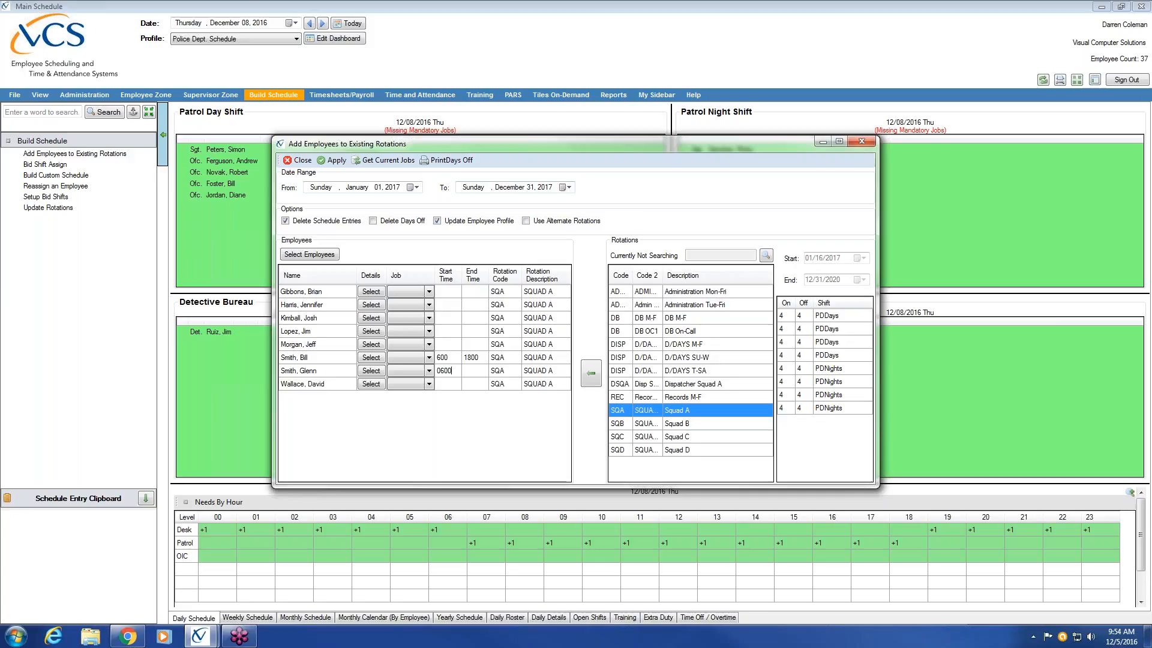
click(484, 372)
text(1800)
click(451, 384)
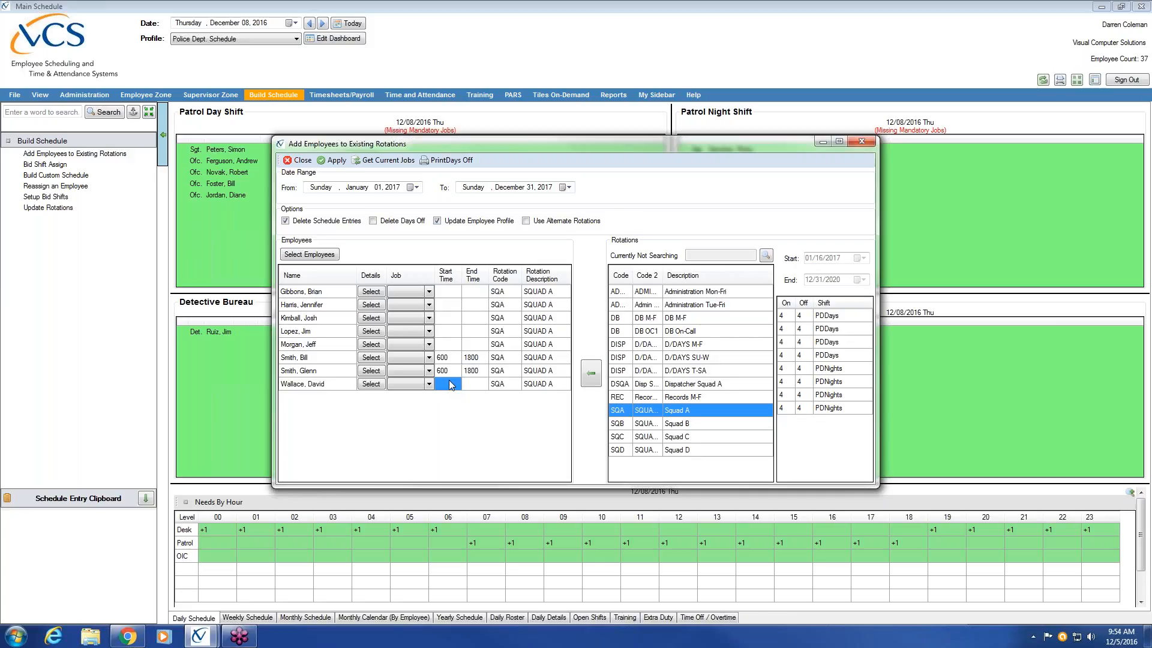
text(600)
key(Tab)
text(1800700)
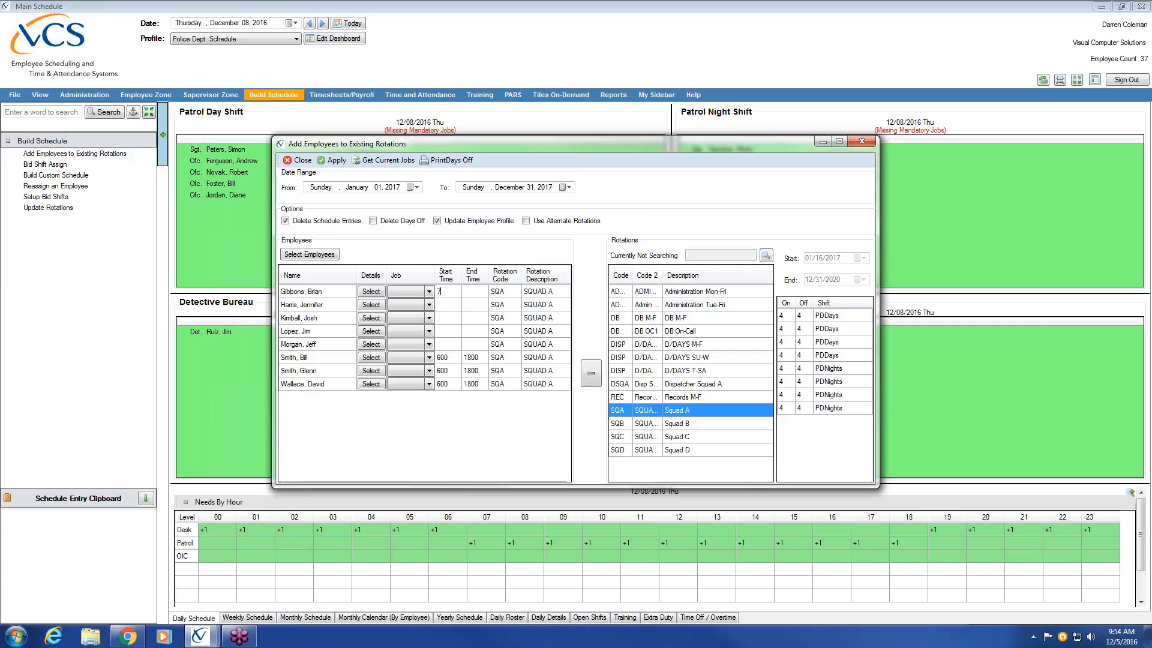
Step: Set the first two listed employees' start time to 700 and end time to 1900
click(472, 293)
text(1900)
drag(459, 145, 501, 180)
click(506, 345)
text(700)
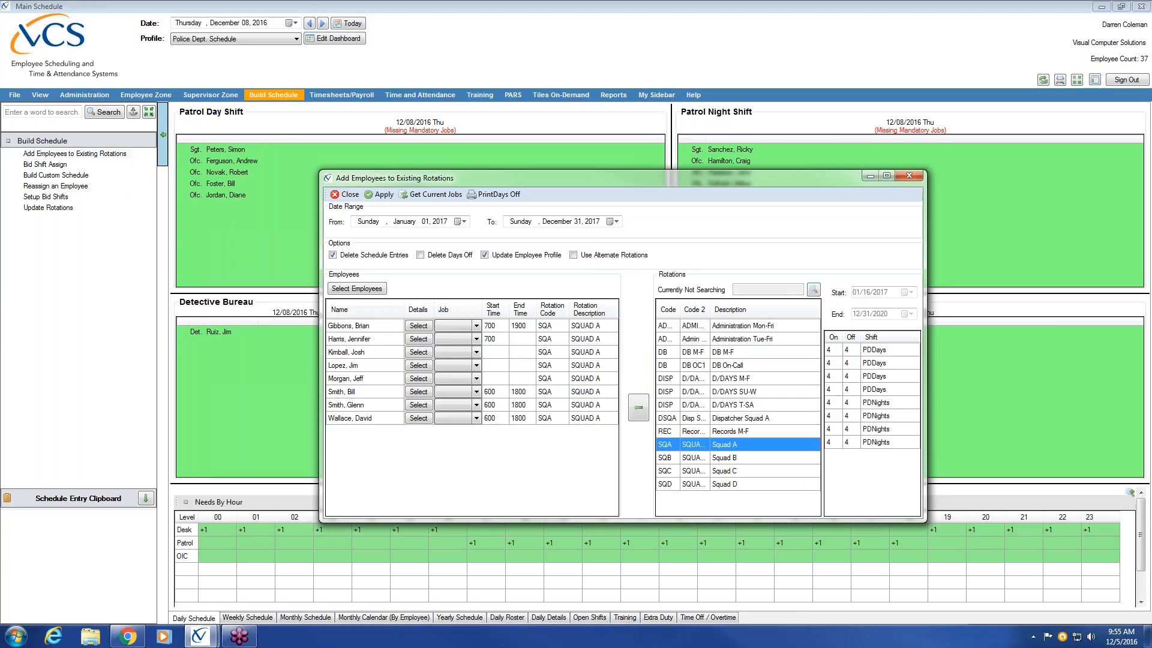
key(Tab)
text(1900)
Step: Enter a 700 start time and a 1900 end time for the third and fourth listed employees
click(507, 357)
text(700)
click(514, 352)
text(1900)
click(497, 366)
text(700)
click(515, 368)
text(1900)
Step: Set the fifth listed employee's hours to start at 700 and end at 1900
click(496, 378)
text(700)
click(519, 379)
text(1900)
Step: Change the start of the assignment's date range to January 16, 2017
click(618, 223)
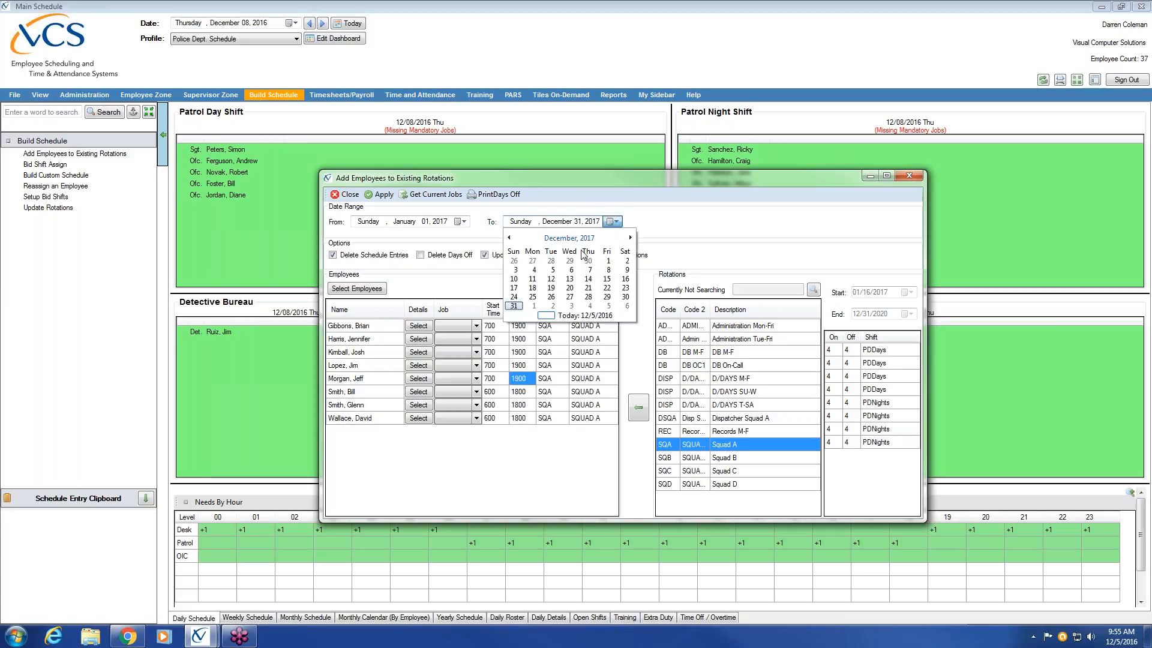
click(466, 223)
click(467, 223)
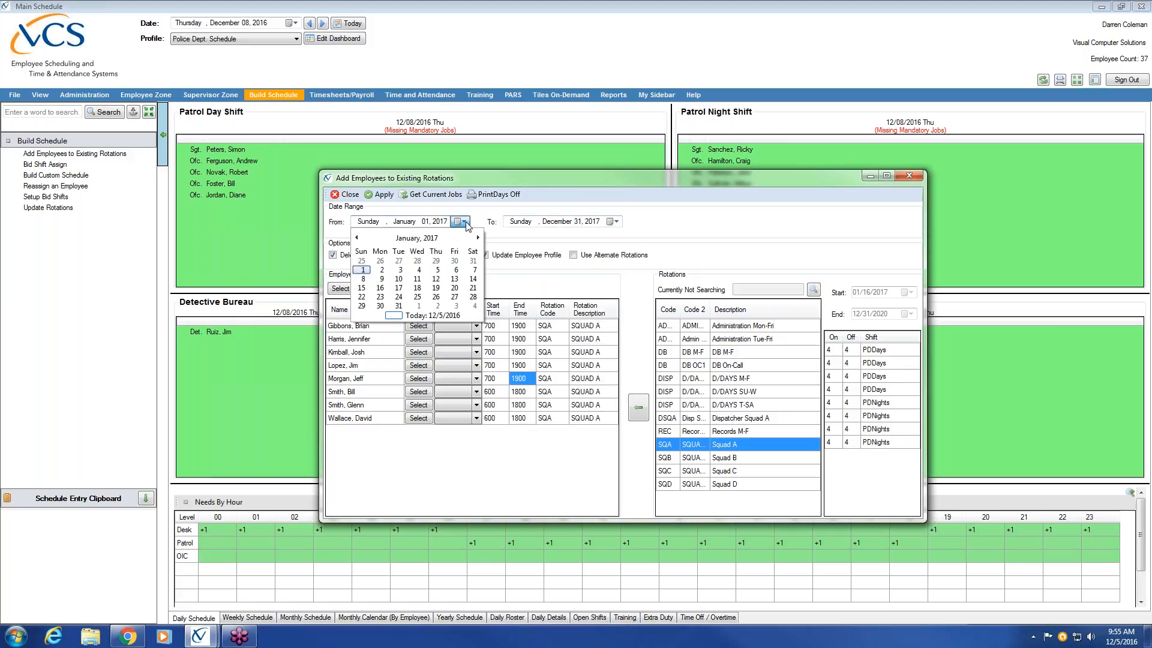
click(379, 289)
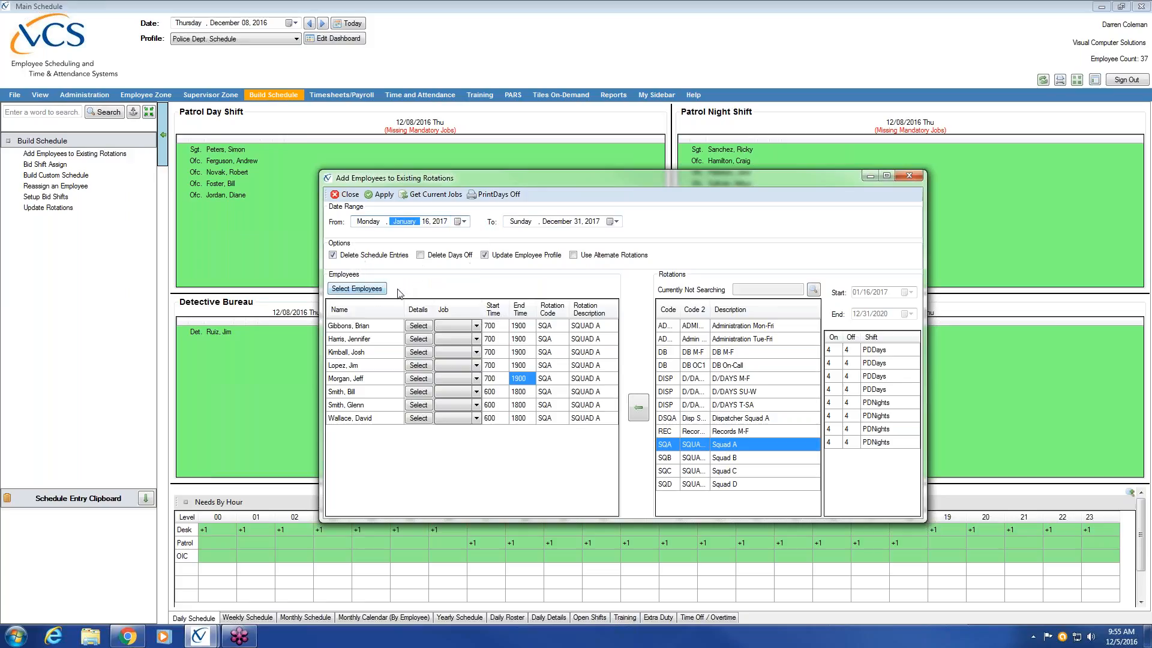
Step: Change the end of the assignment's date range to January 16, 2017
click(622, 222)
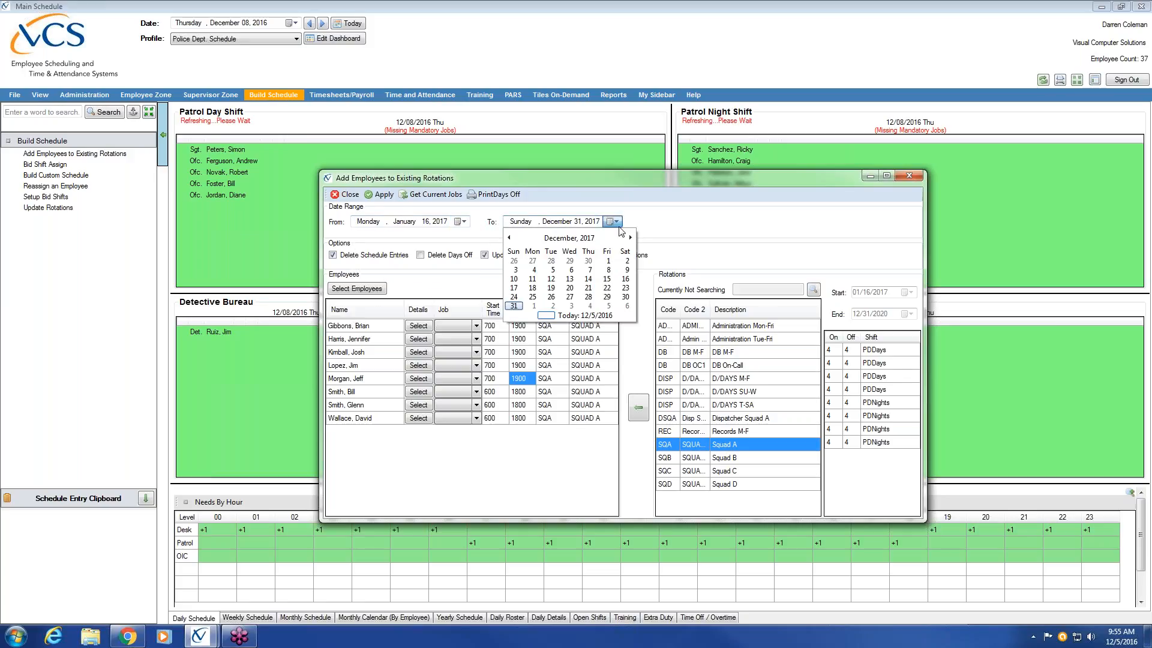
click(630, 238)
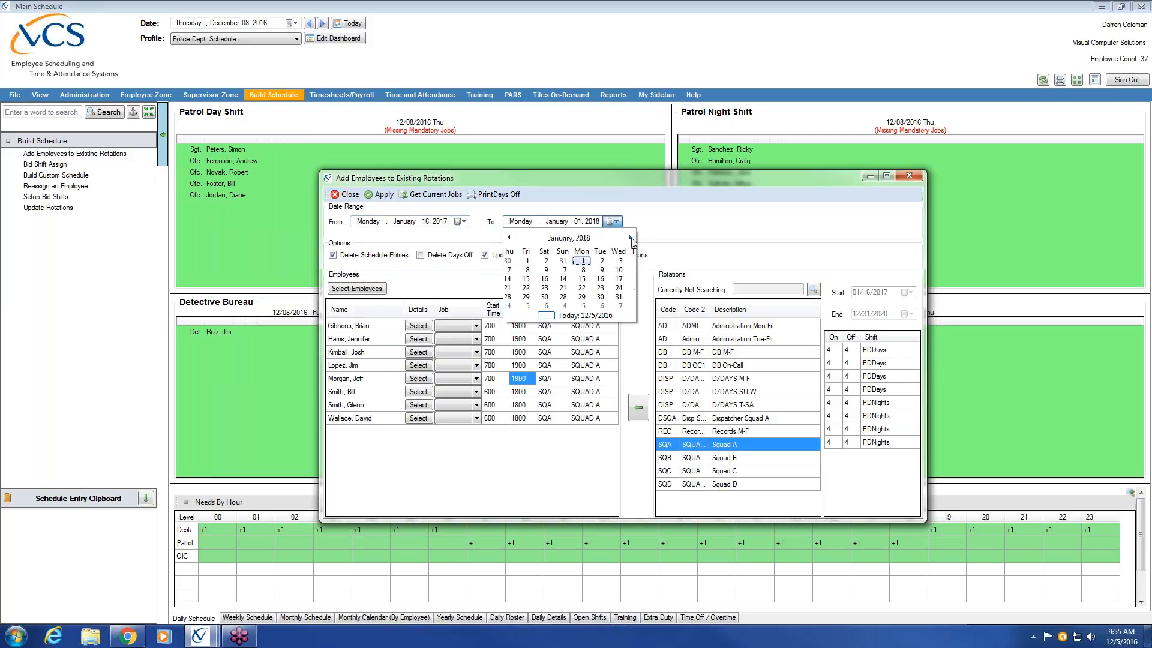
click(509, 237)
click(509, 238)
click(508, 238)
click(508, 238)
click(509, 238)
click(509, 239)
click(510, 239)
click(510, 238)
click(510, 238)
click(510, 238)
click(509, 238)
click(510, 238)
click(532, 289)
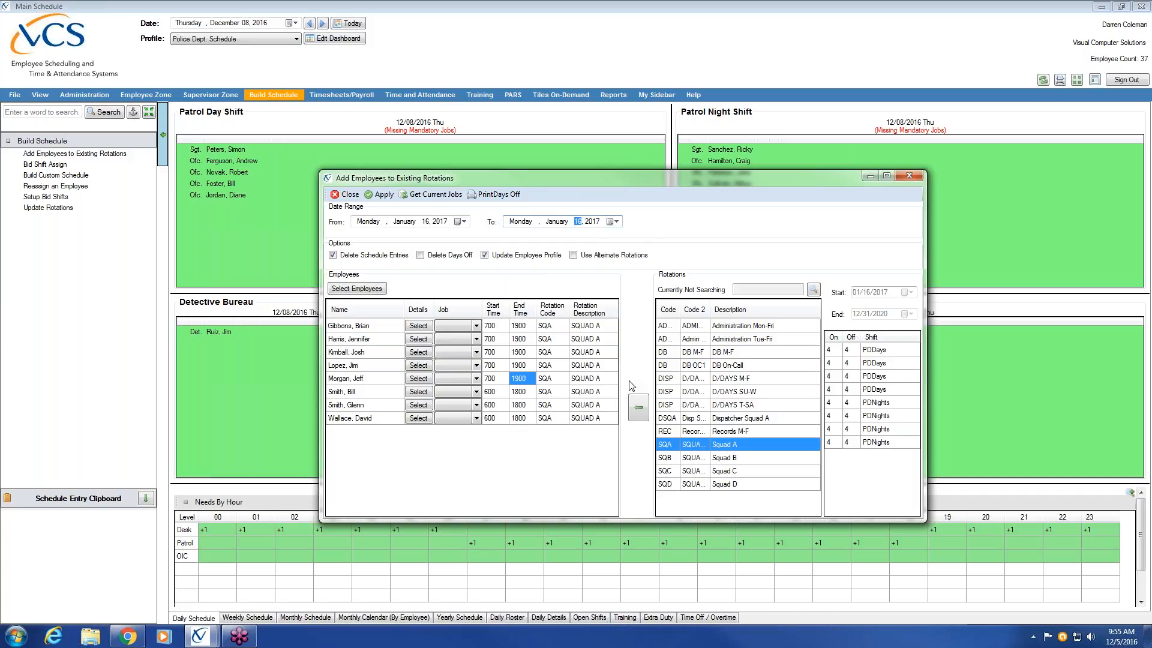
Step: Apply the Squad A rotation entries for the listed employees and close the assignment window
click(380, 194)
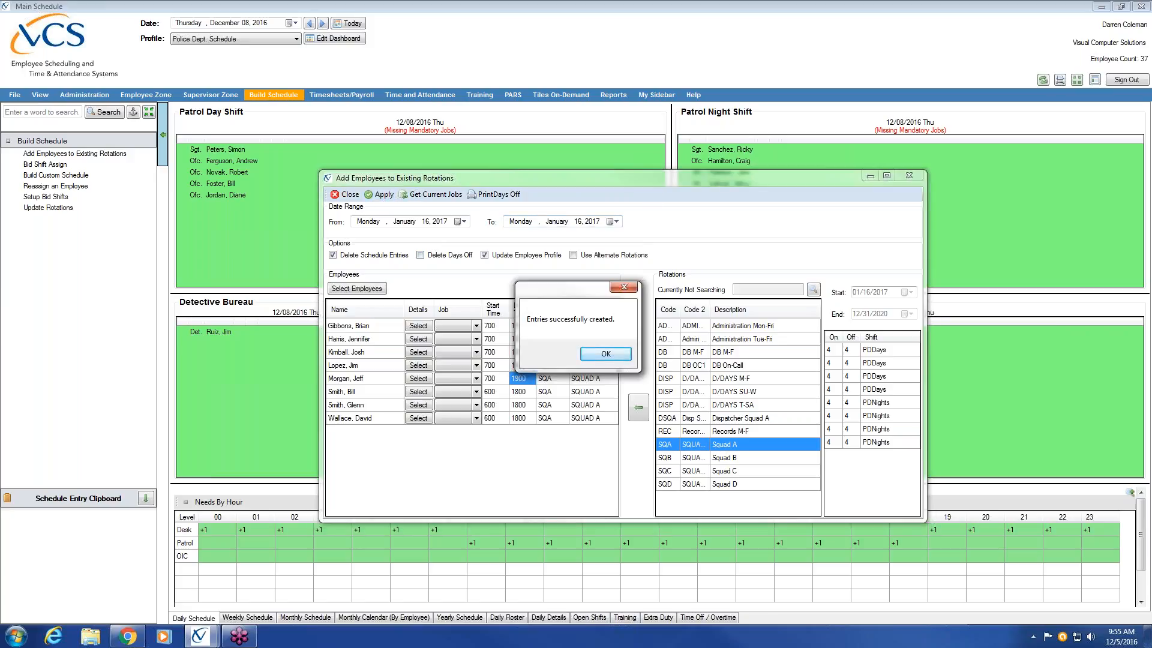
click(604, 355)
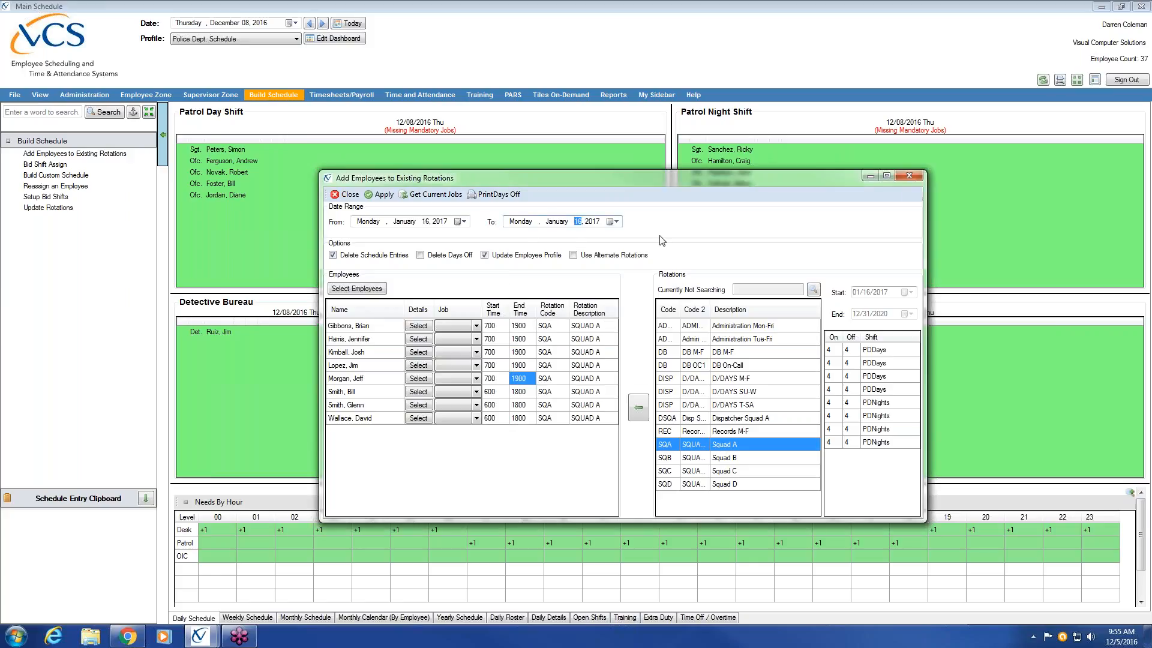
click(918, 178)
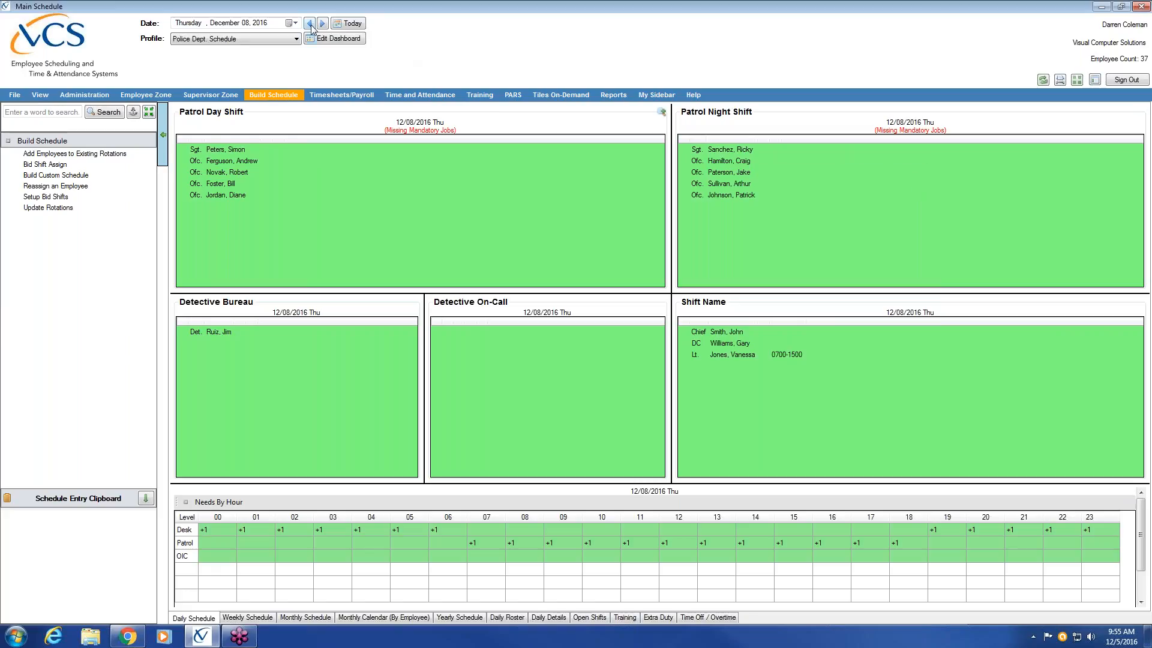
Step: Check the daily schedule for January 16, 2017, dismissing the Windows color scheme prompt
click(291, 23)
click(297, 39)
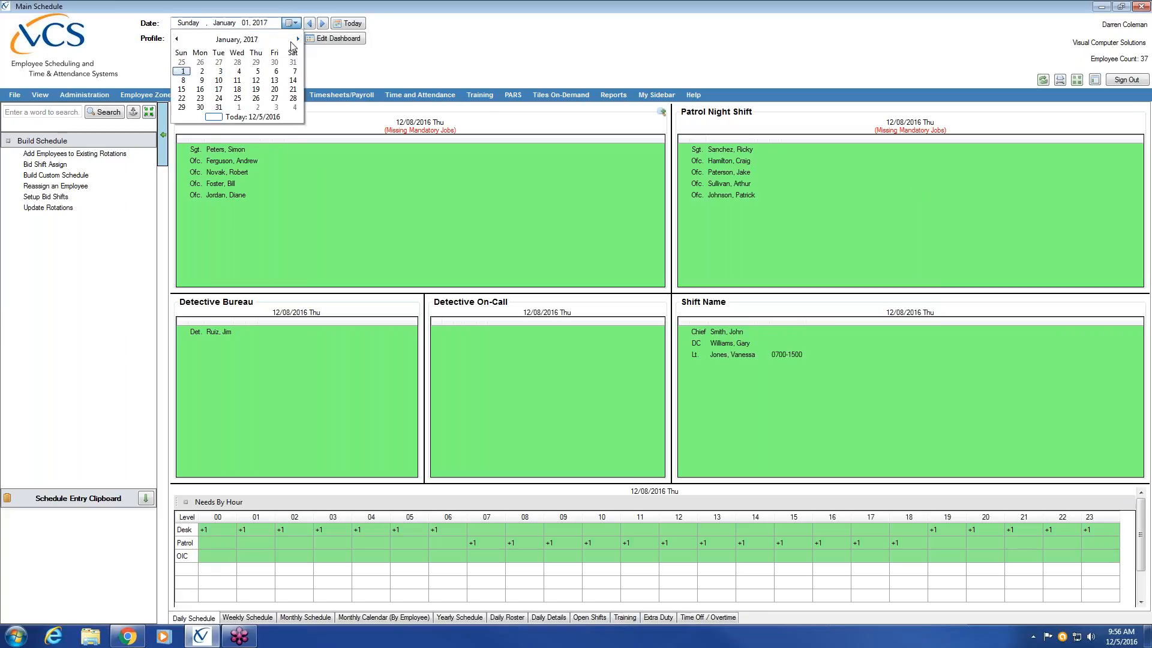
click(200, 89)
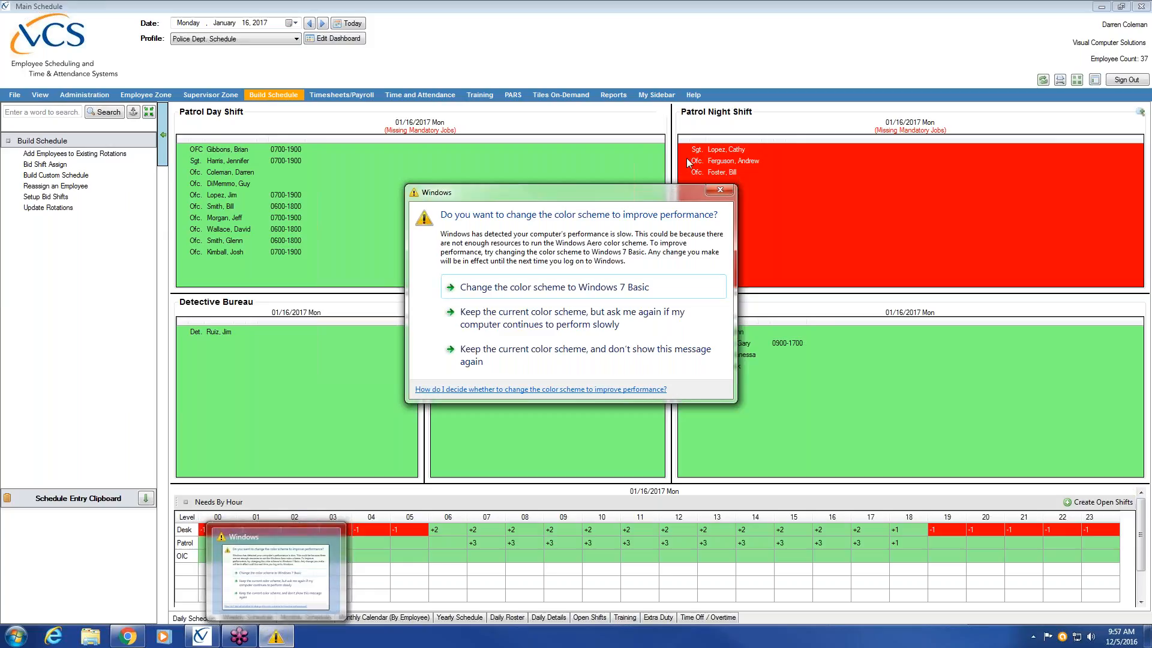
click(719, 190)
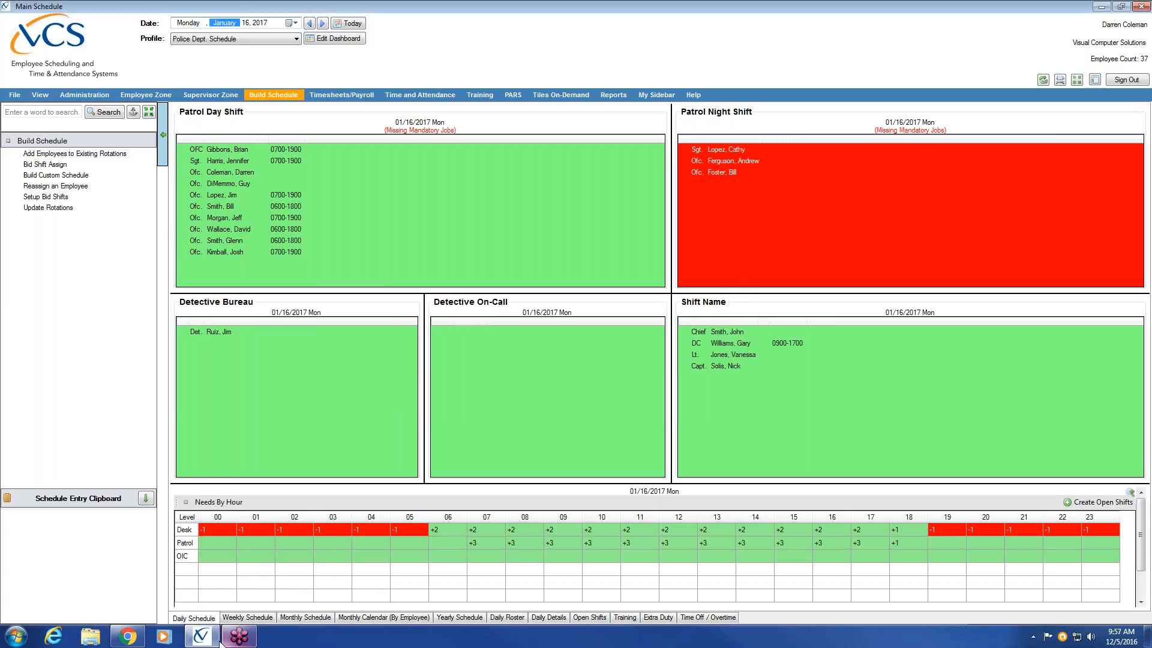
mouse_move(211, 639)
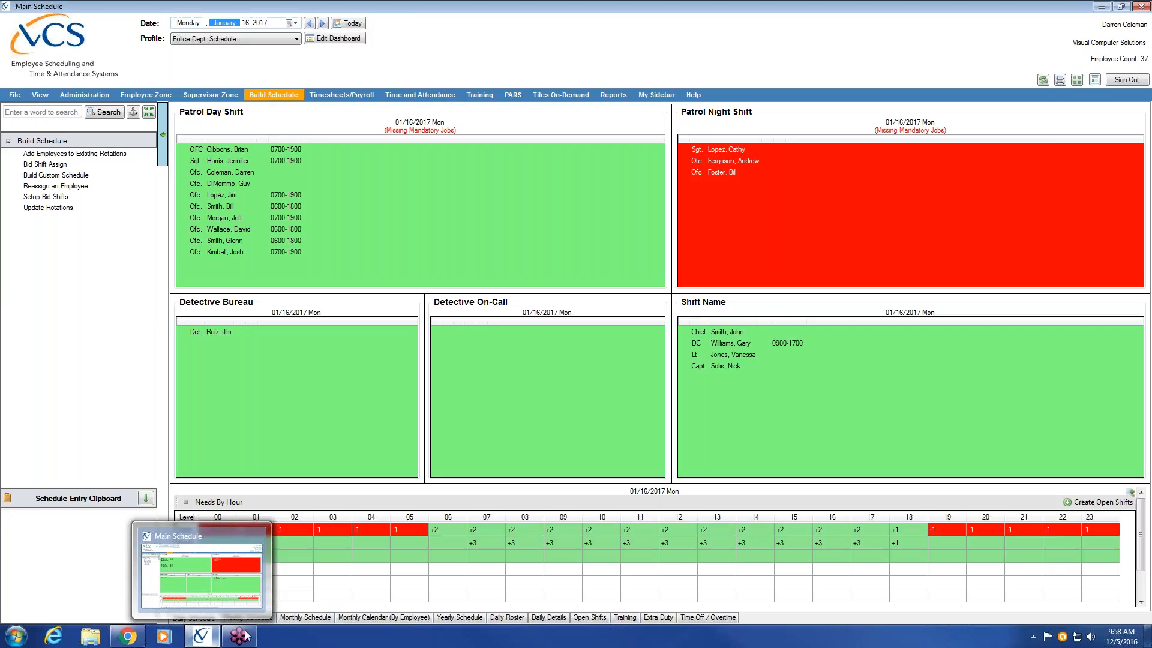
click(1011, 338)
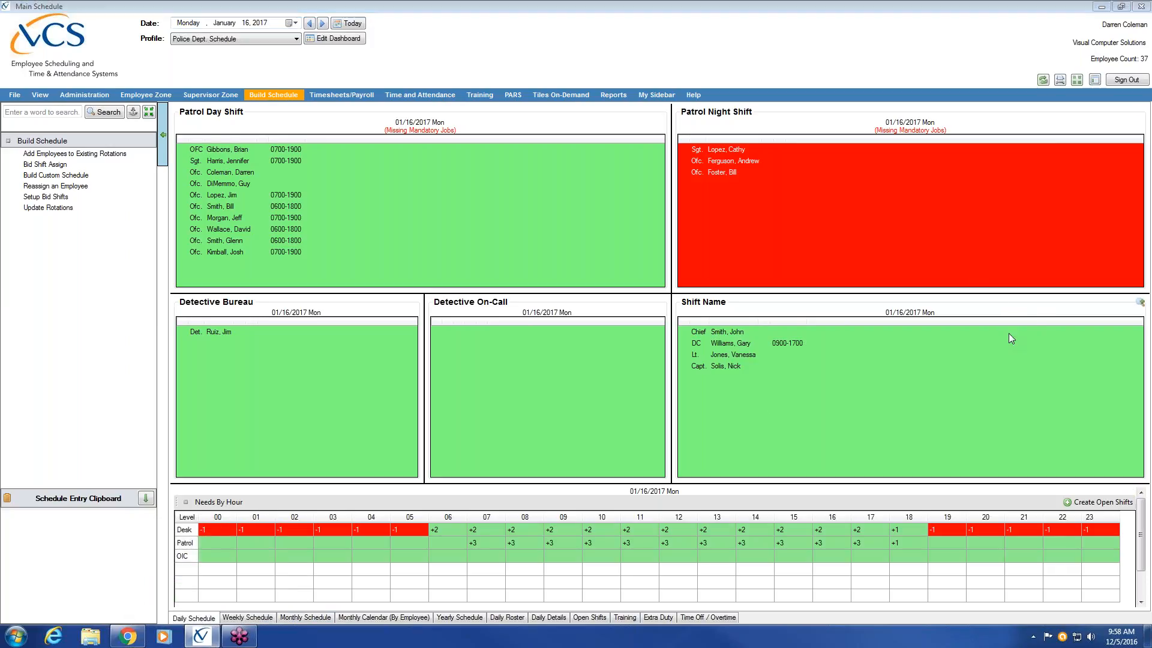